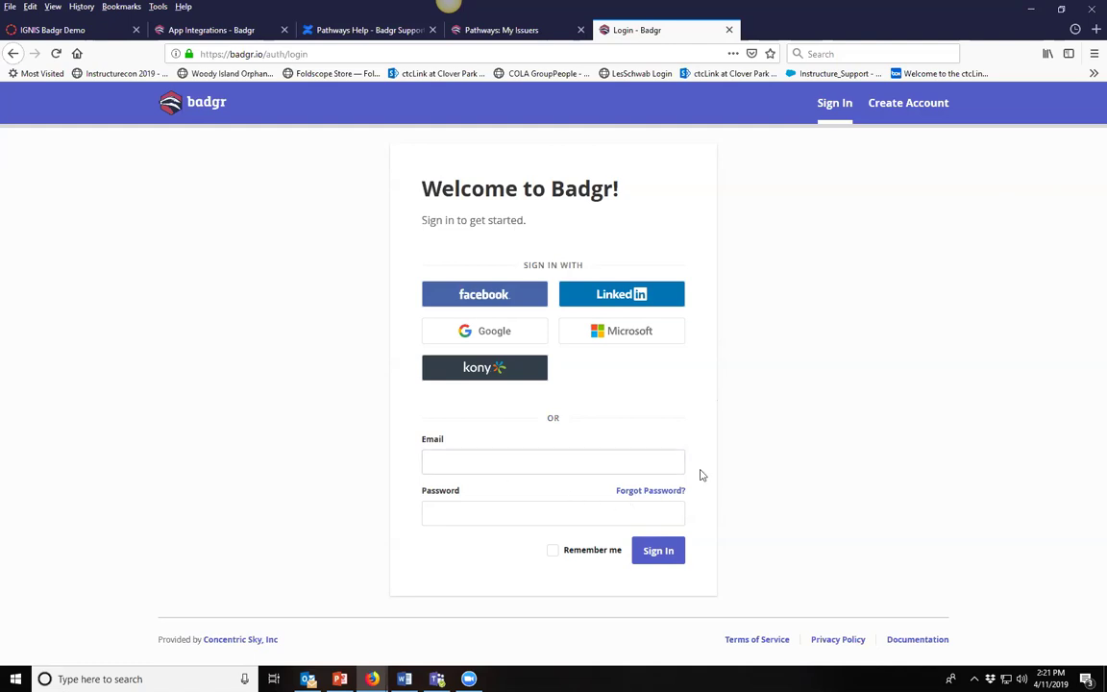
- Sign in to Badgr using the saved account e-mail and its stored password
left_click(681, 466)
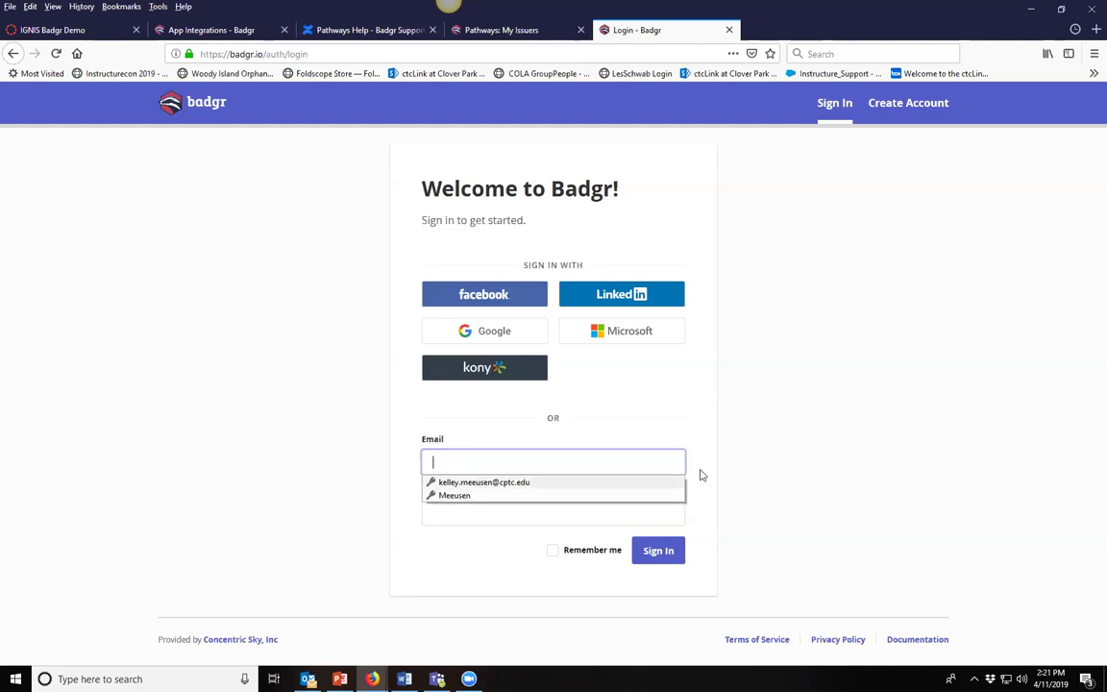
left_click(478, 481)
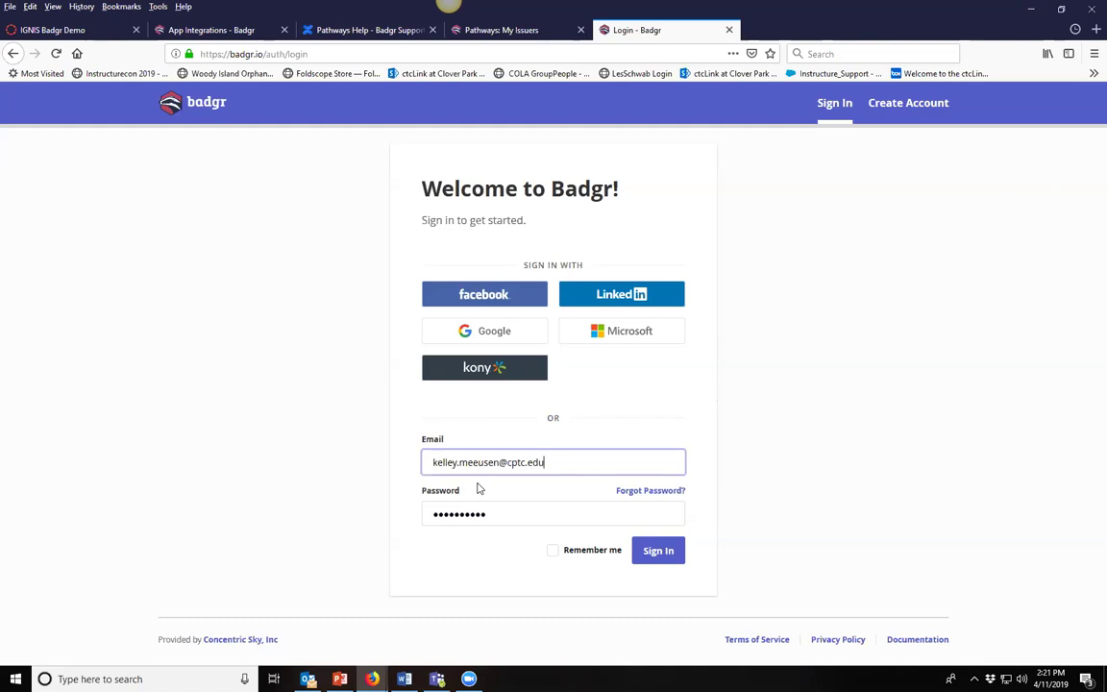
key("Return")
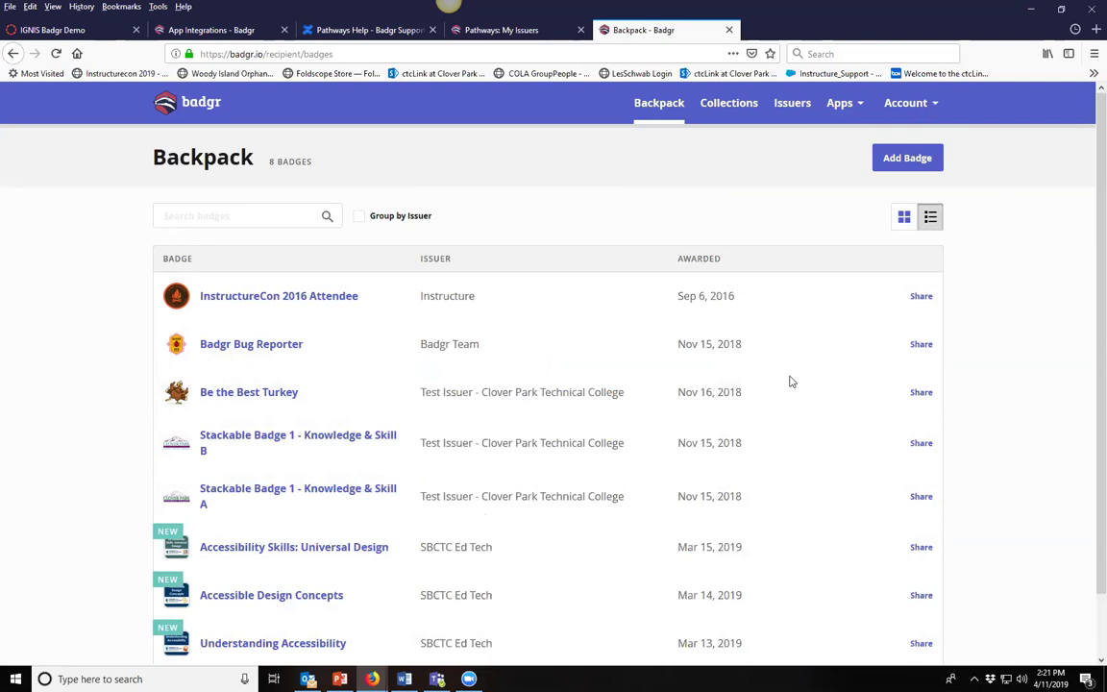
- Open the Canvas LTI details from the Badgr account's app integrations
left_click(938, 106)
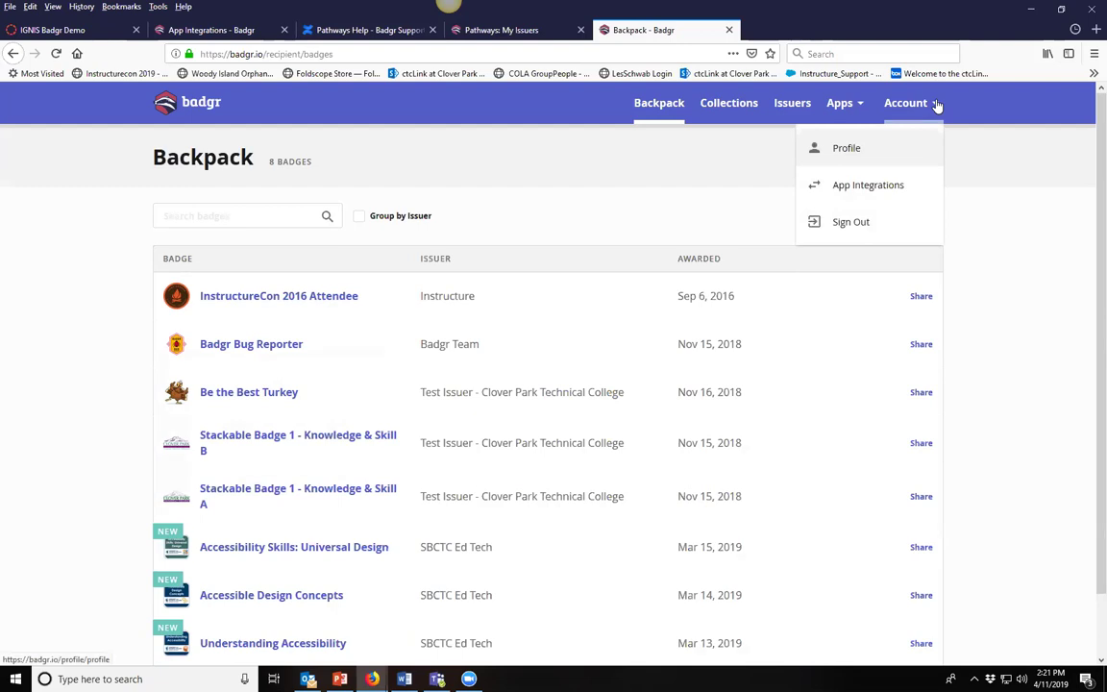
left_click(873, 188)
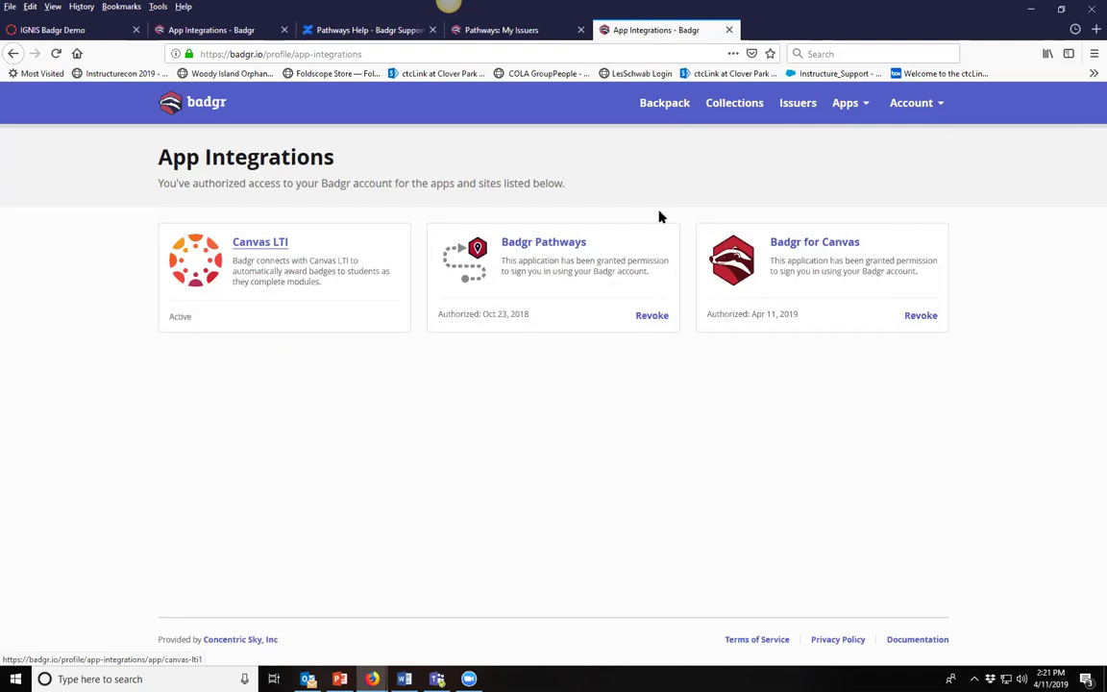
left_click(272, 247)
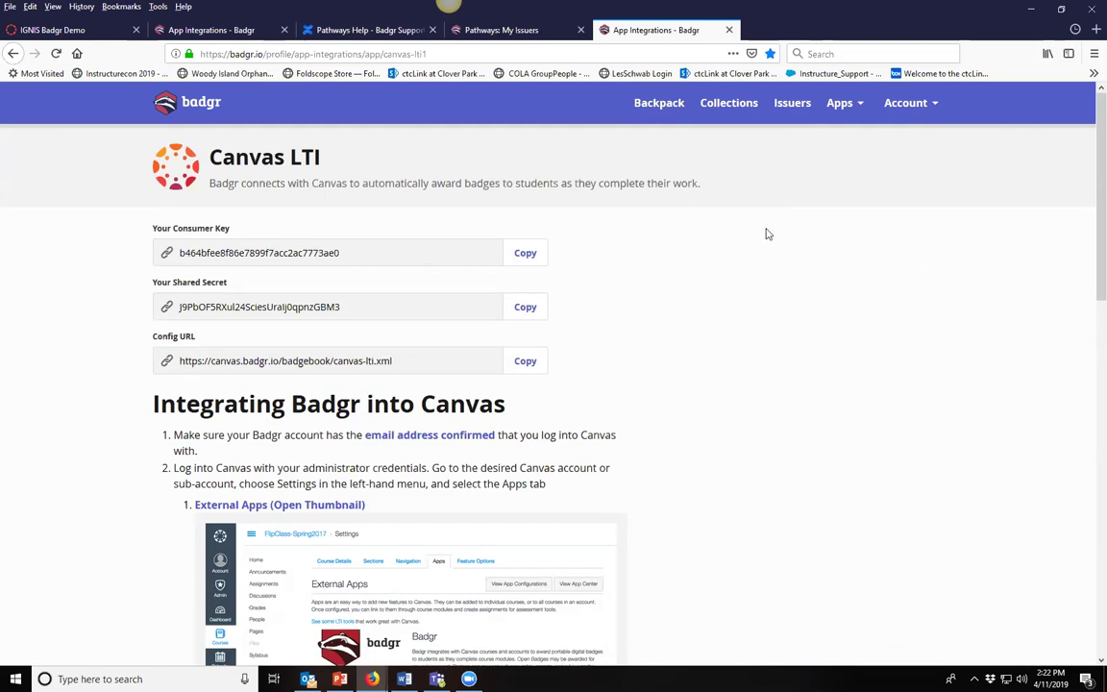
- Copy the consumer key from the Canvas LTI integration details
key("Tab")
left_click(530, 254)
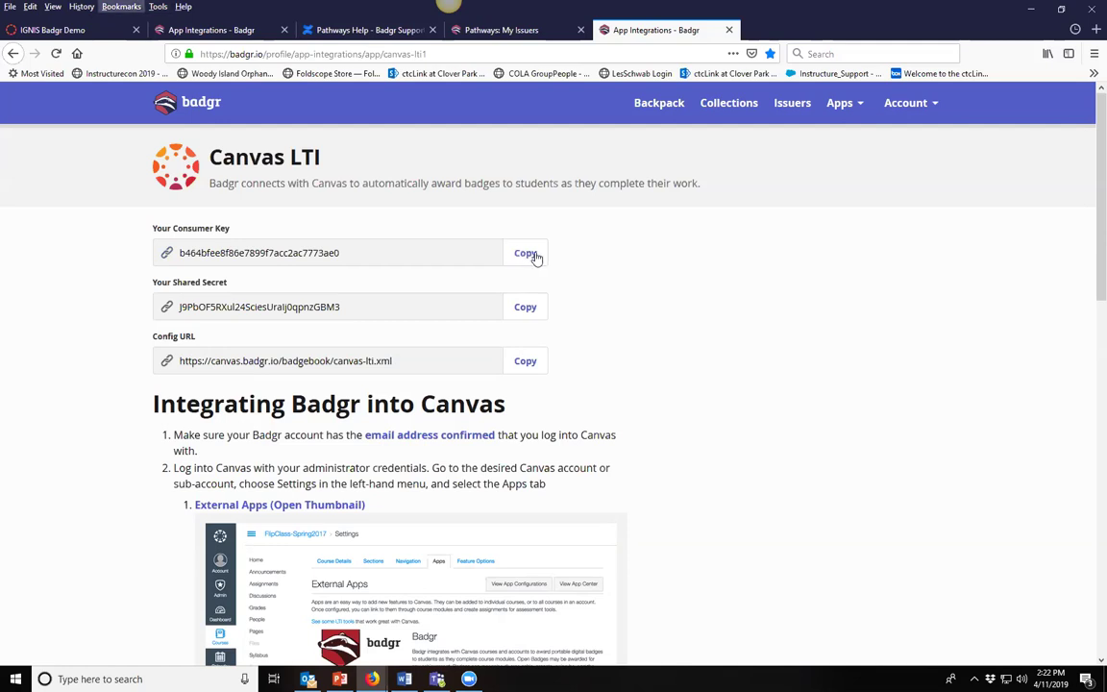
left_click(535, 257)
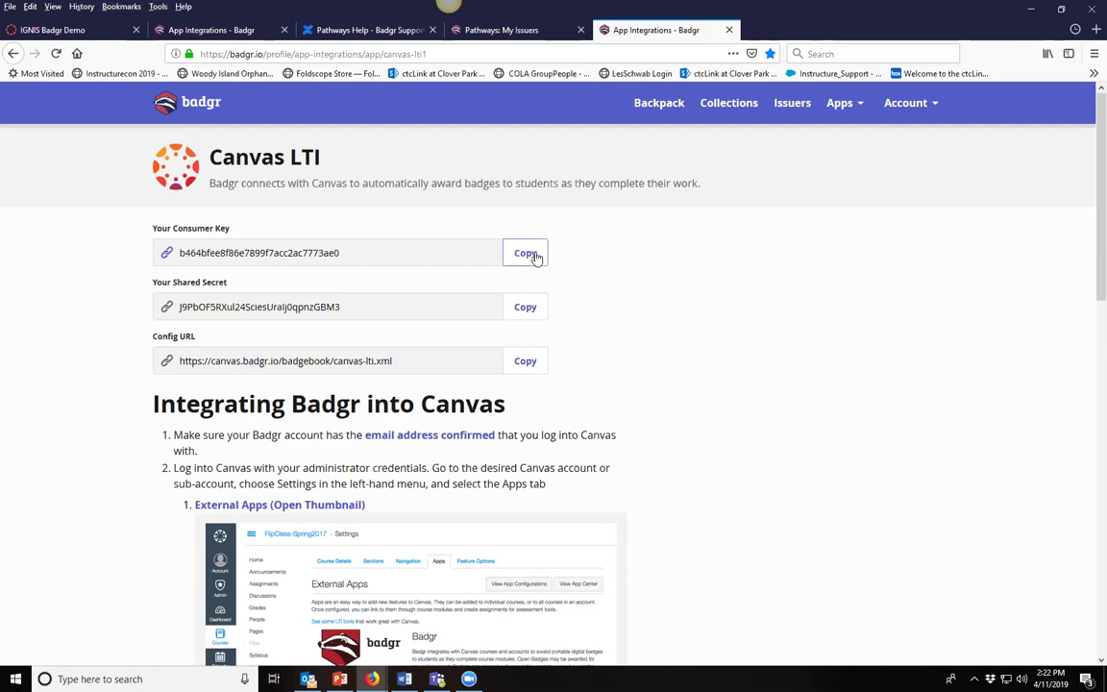
left_click(536, 256)
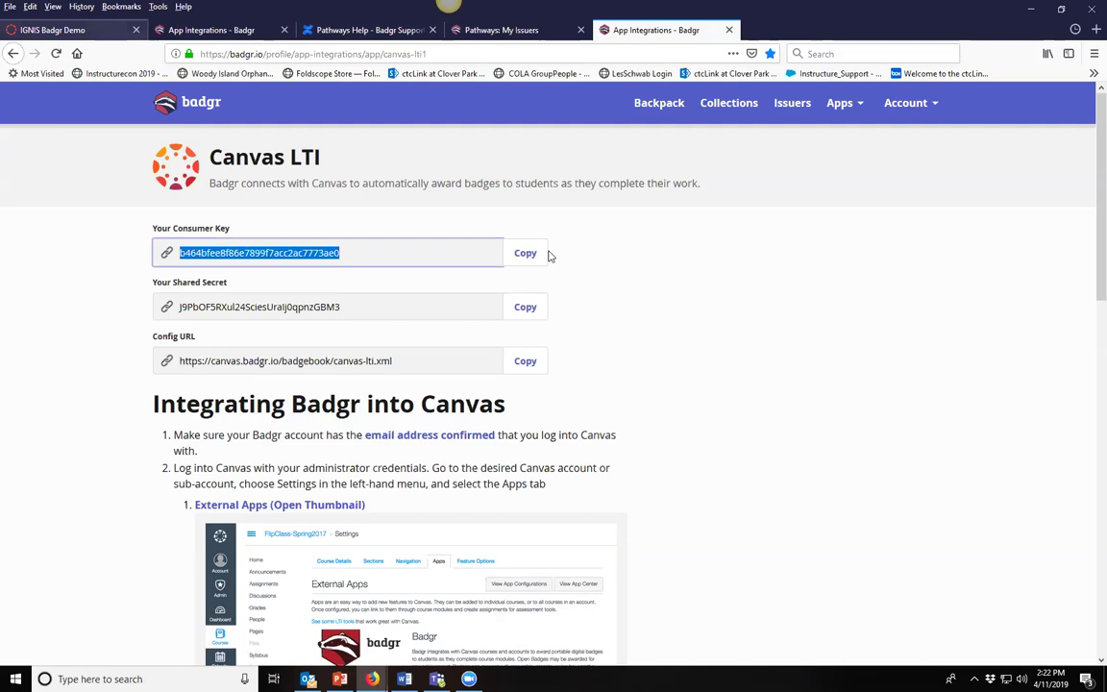
- Switch to the IGNISBadgr course in Canvas and open the external apps in its settings
key("ctrl+Tab")
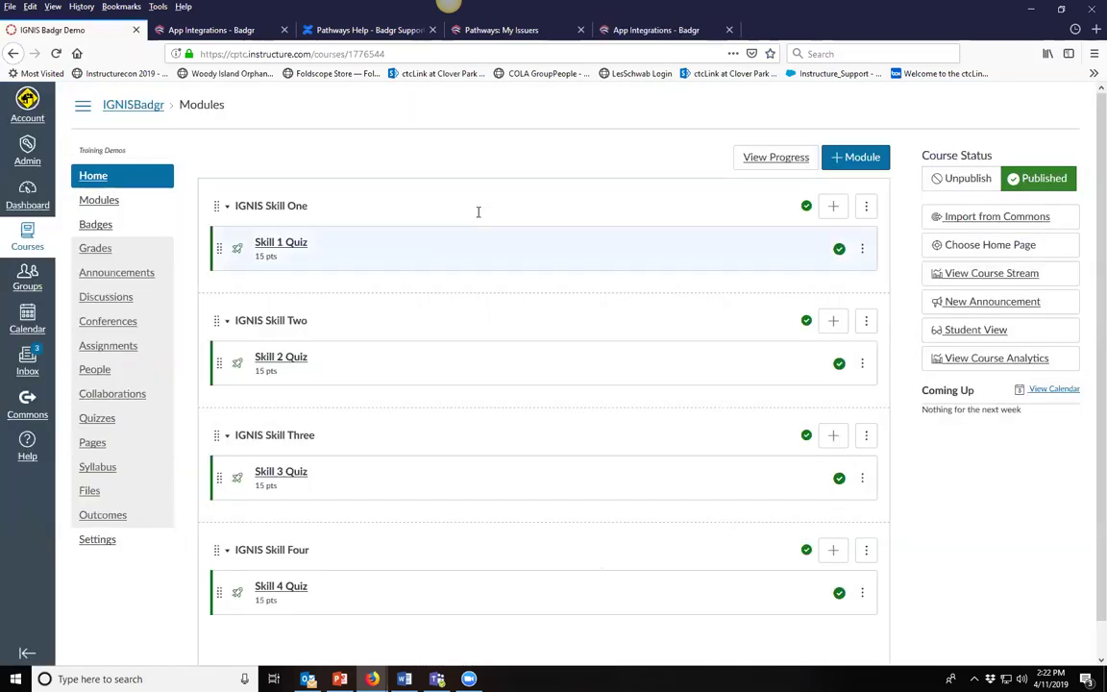
left_click(97, 539)
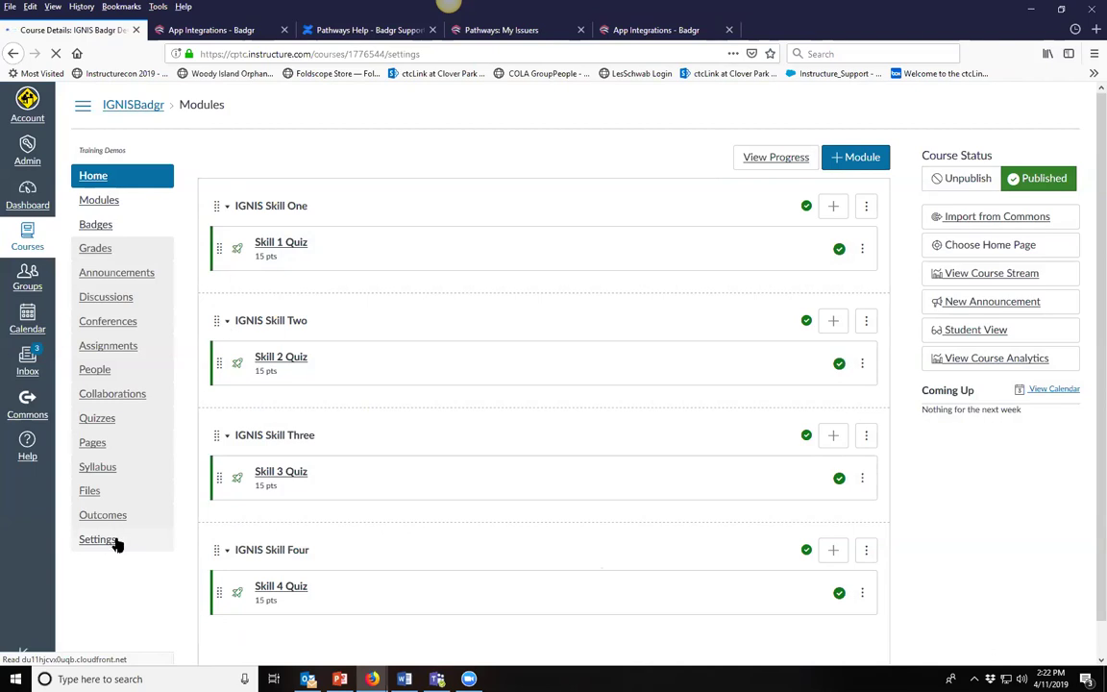
left_click(420, 158)
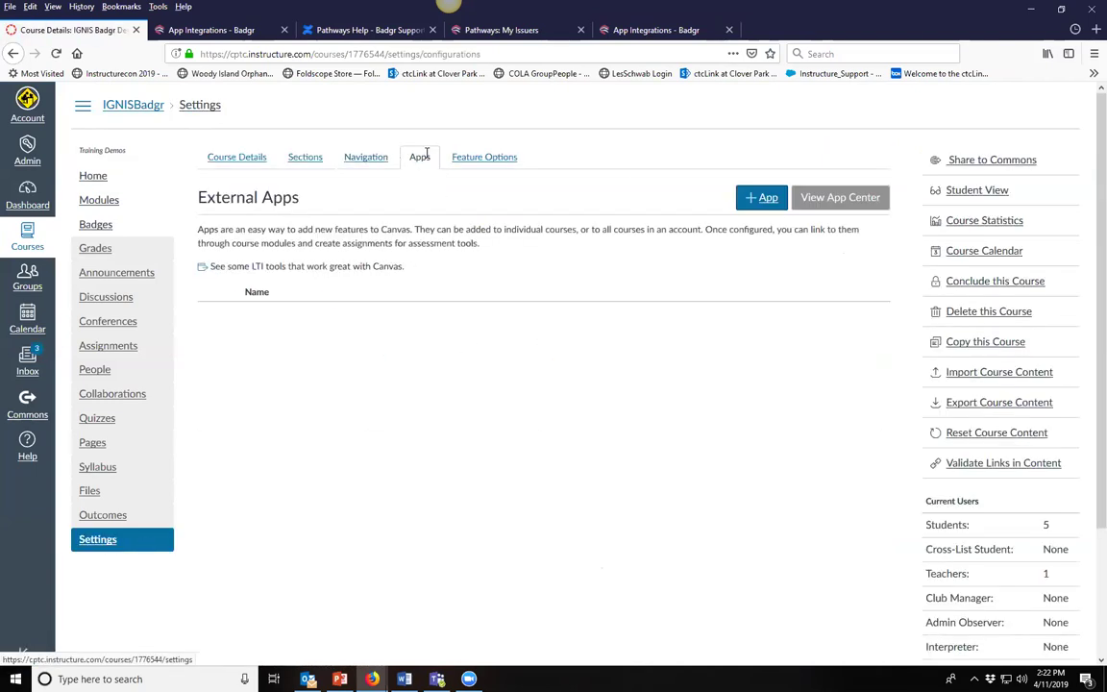
- Start adding an external app with configuration type By URL and name it "Badges"
left_click(765, 198)
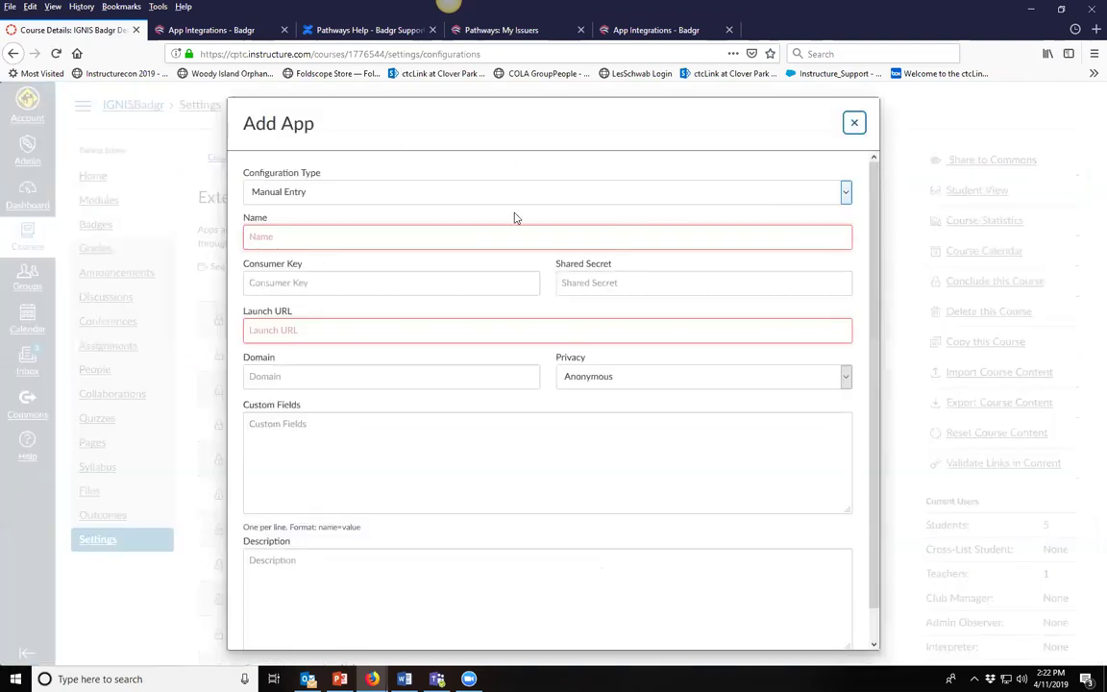
left_click(321, 195)
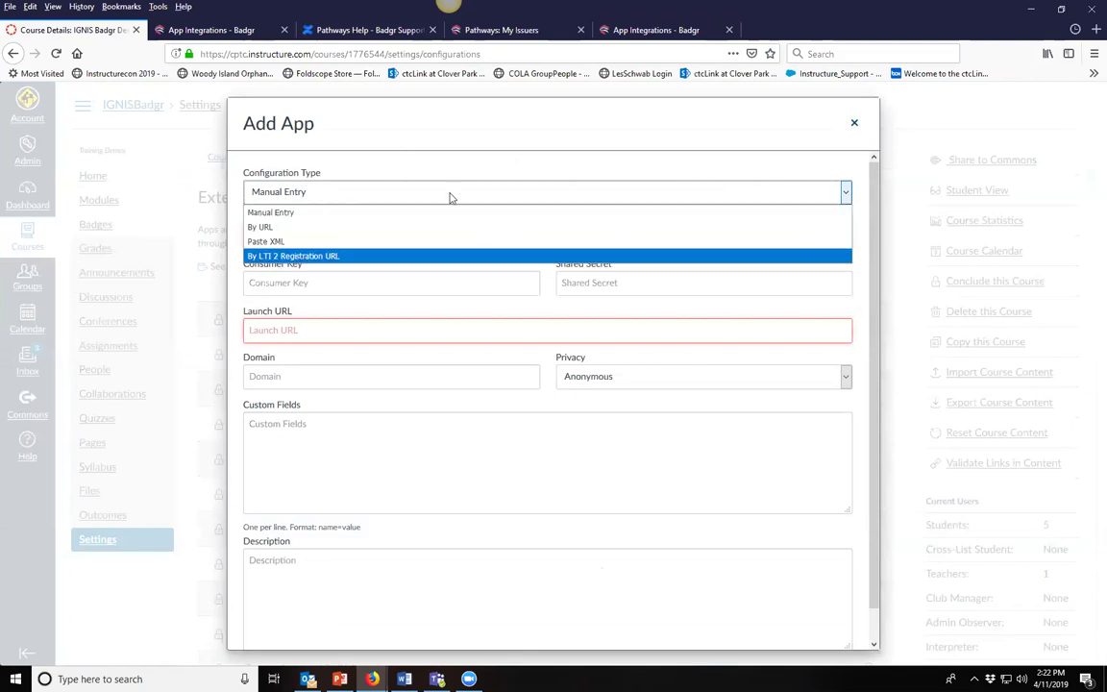
key("Escape")
key("Down")
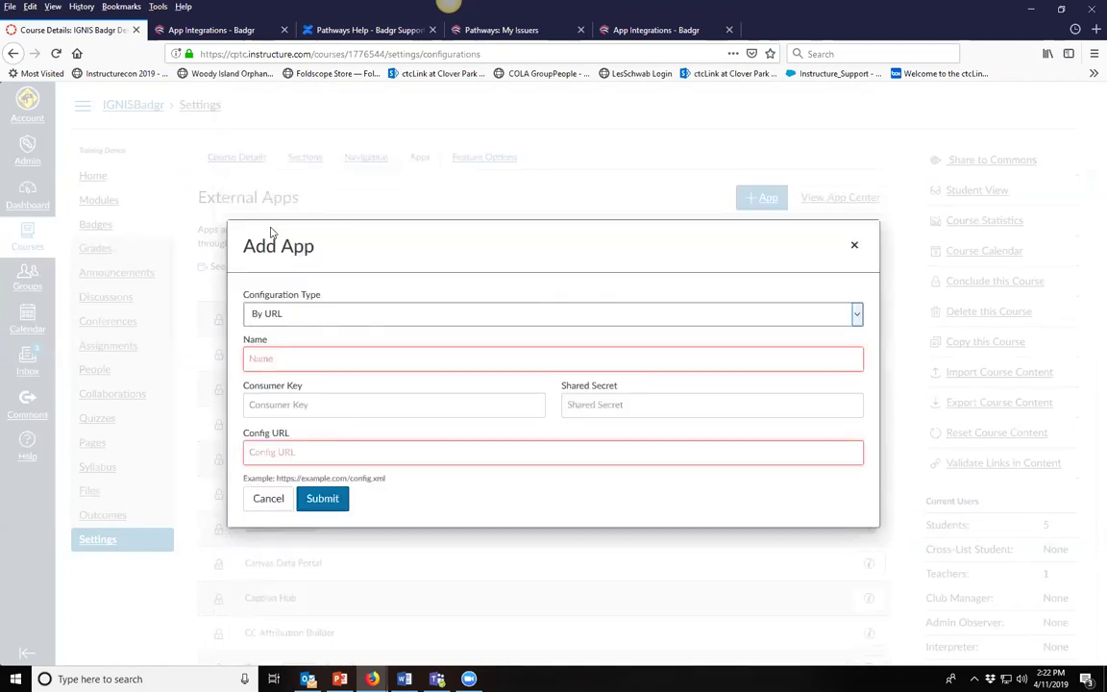
left_click(284, 359)
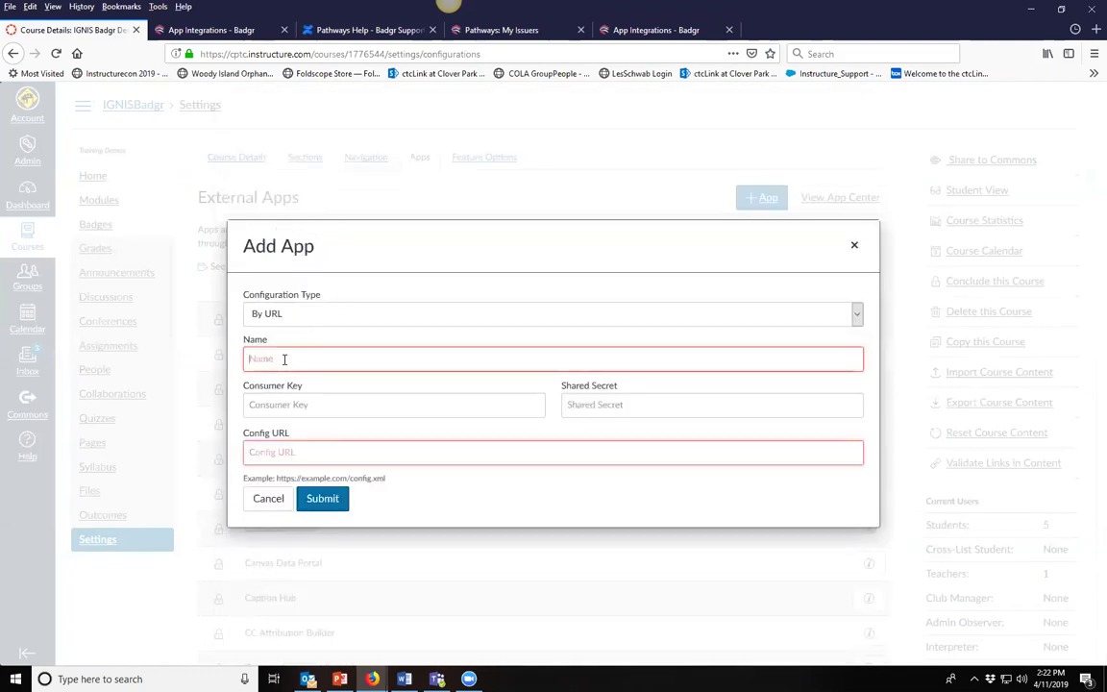
type("Badges")
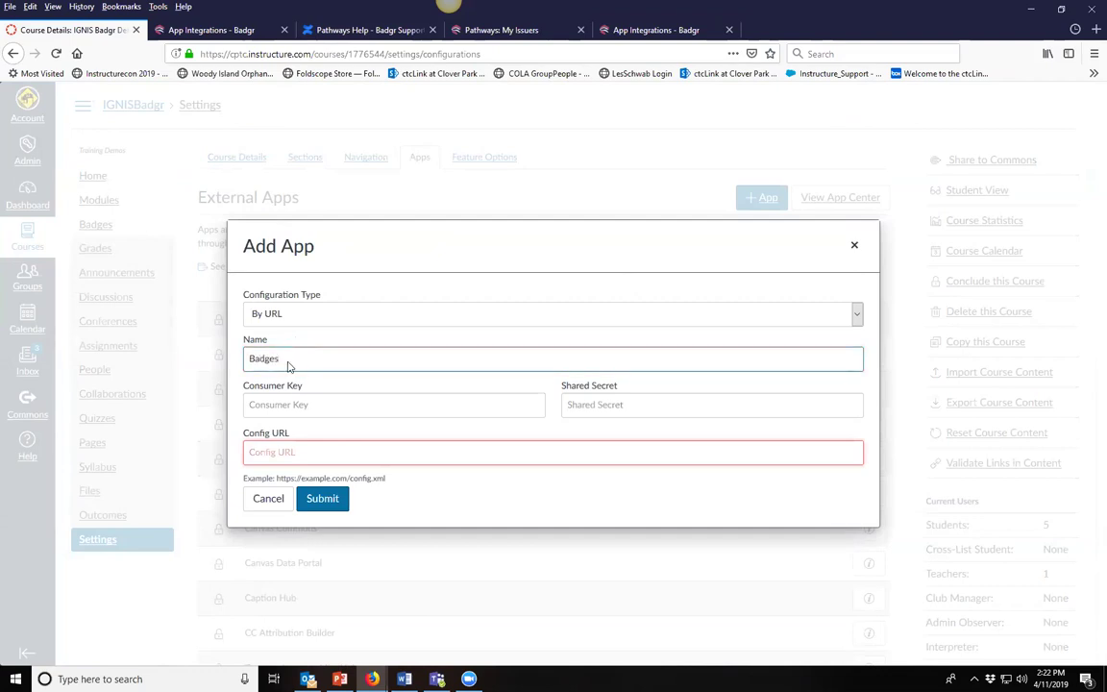
- Paste the copied consumer key into the Consumer Key field of the new app
left_click(303, 404)
right_click(305, 406)
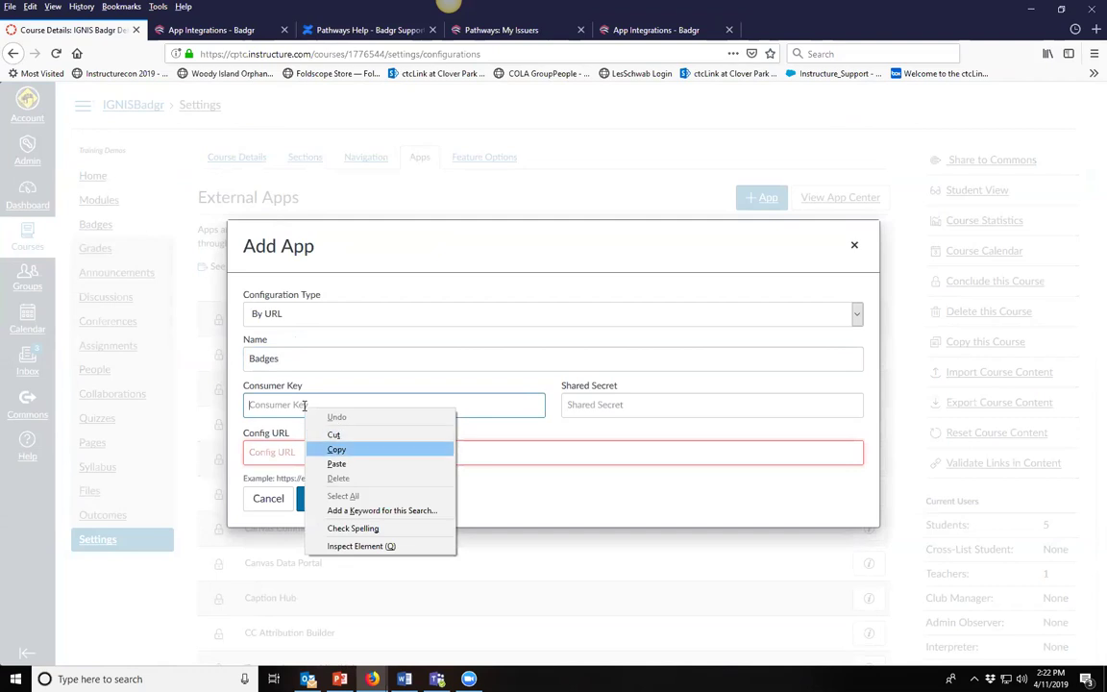
left_click(337, 463)
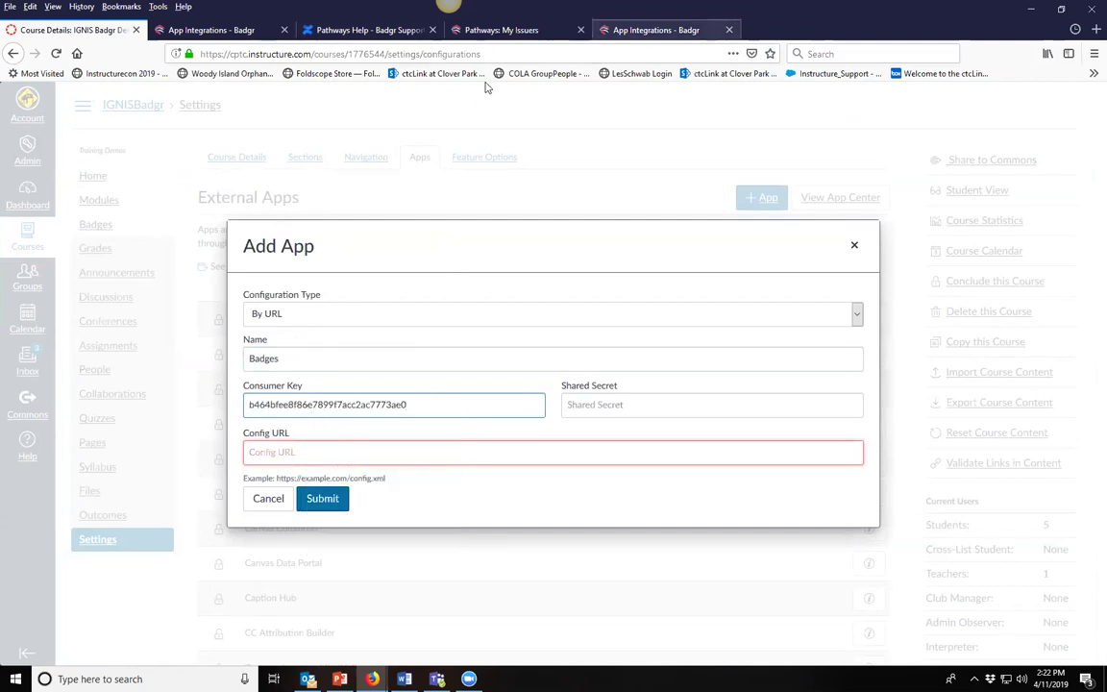
- Copy the shared secret from Badgr's Canvas LTI details into the new app's Shared Secret field
left_click(661, 31)
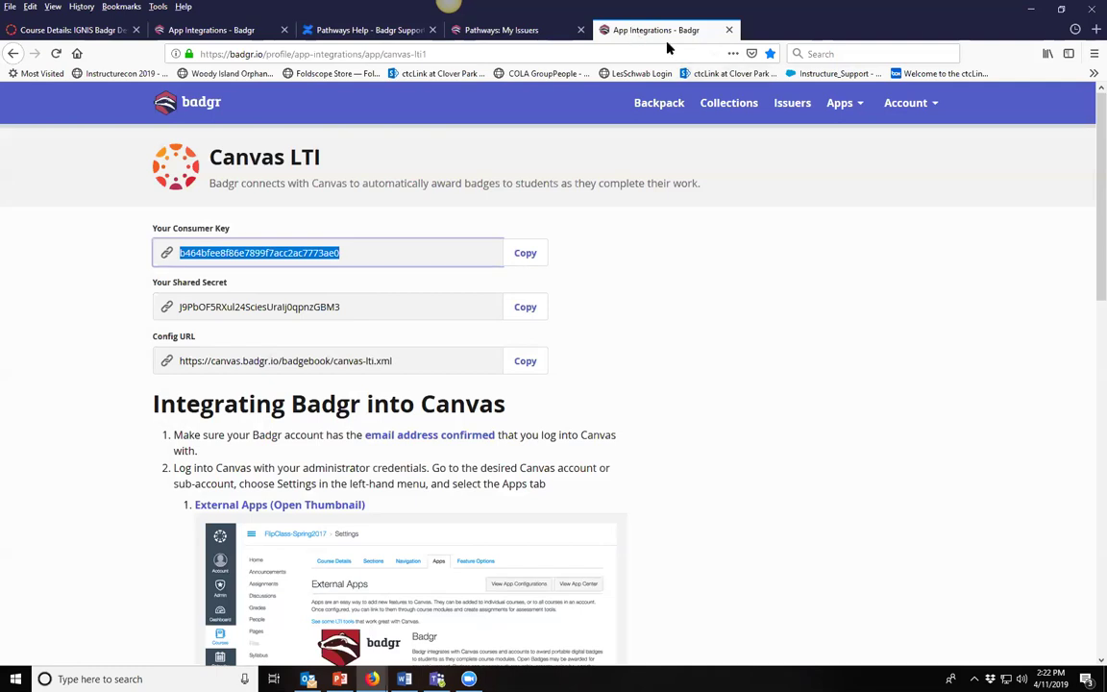
left_click(532, 309)
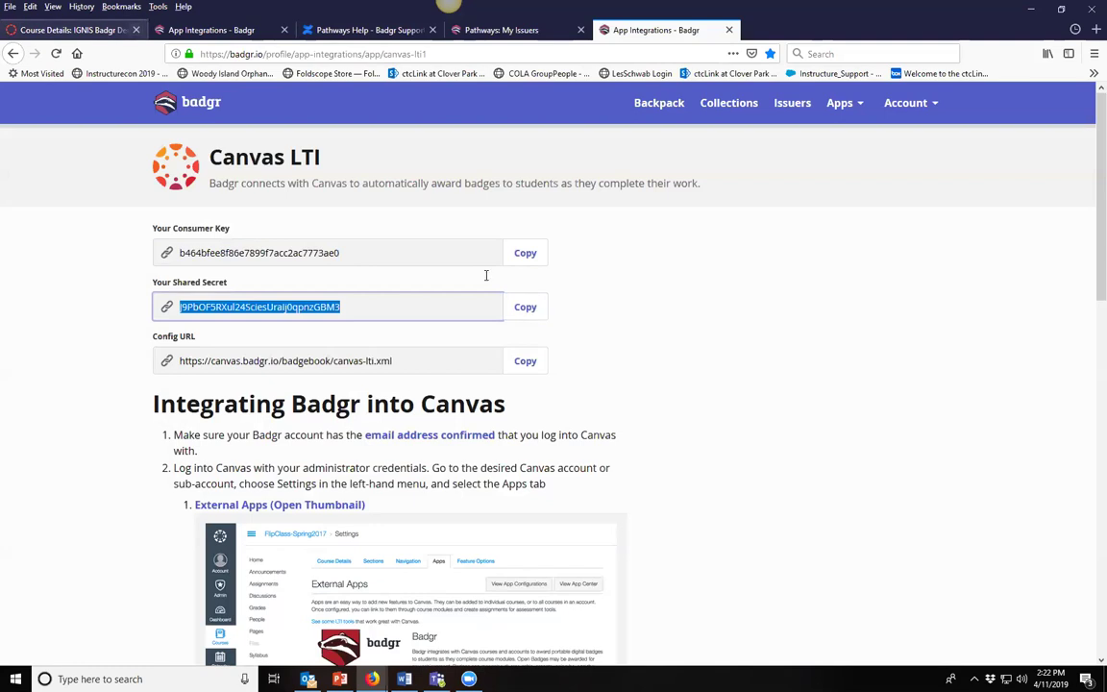
left_click(120, 32)
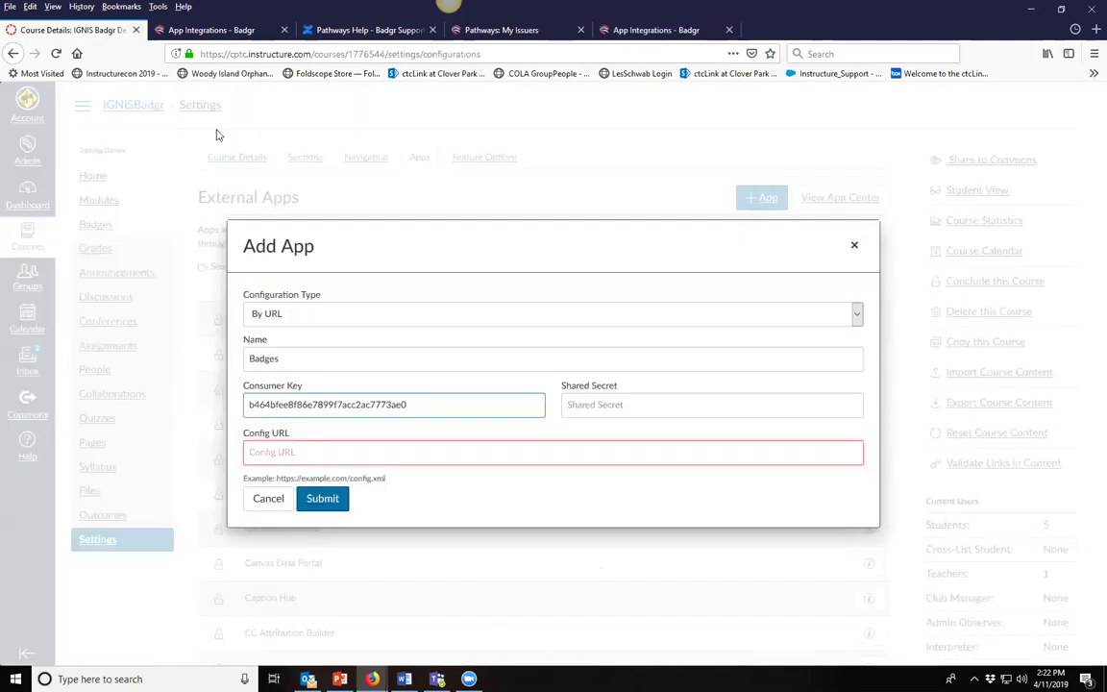
right_click(593, 408)
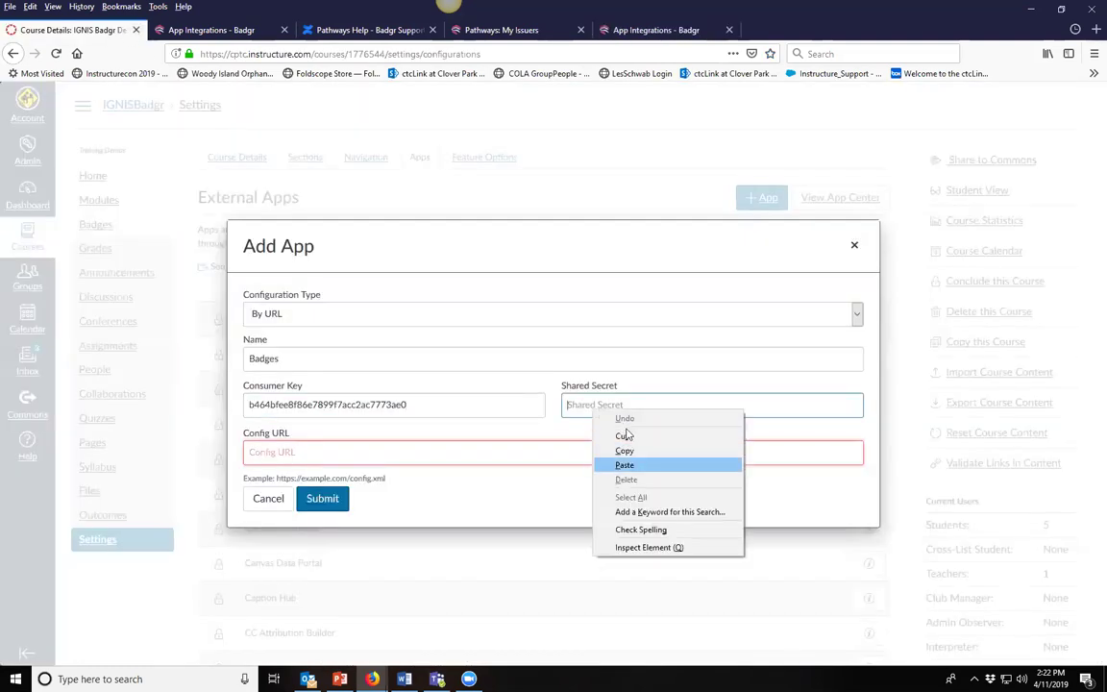
left_click(613, 464)
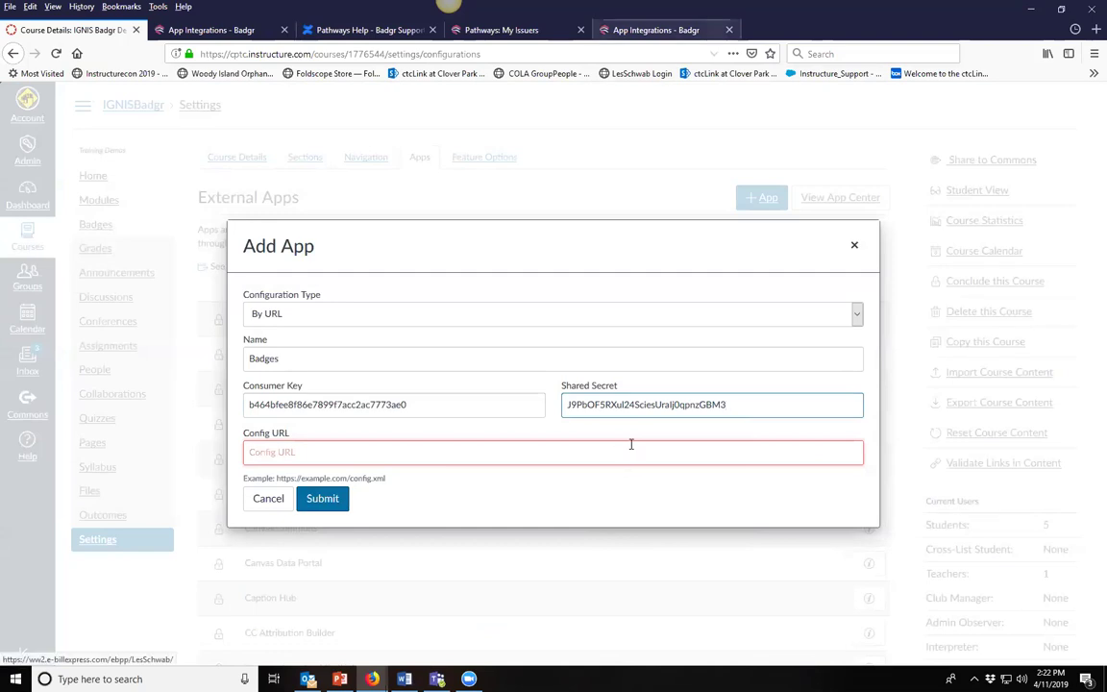
left_click(657, 30)
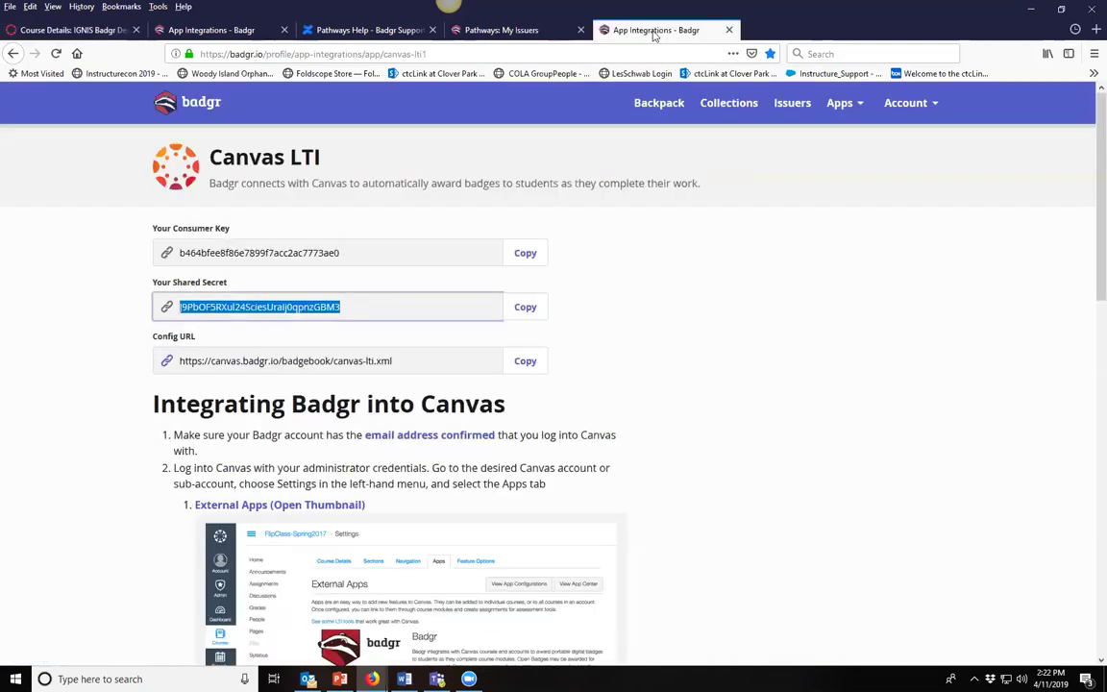
left_click(538, 365)
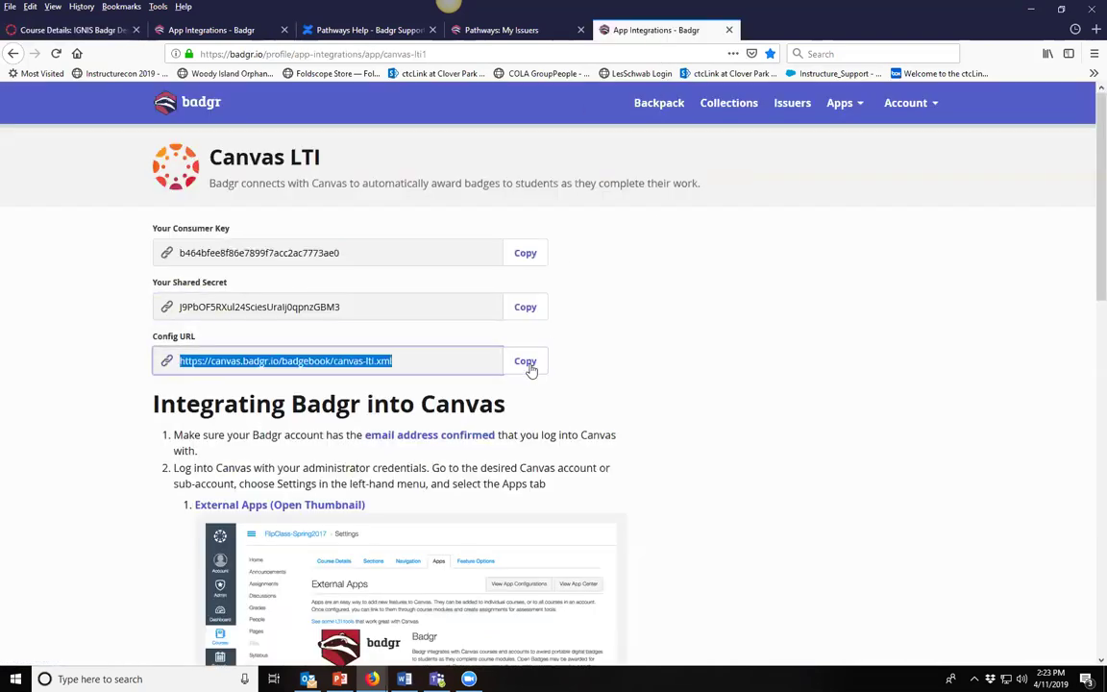
left_click(72, 32)
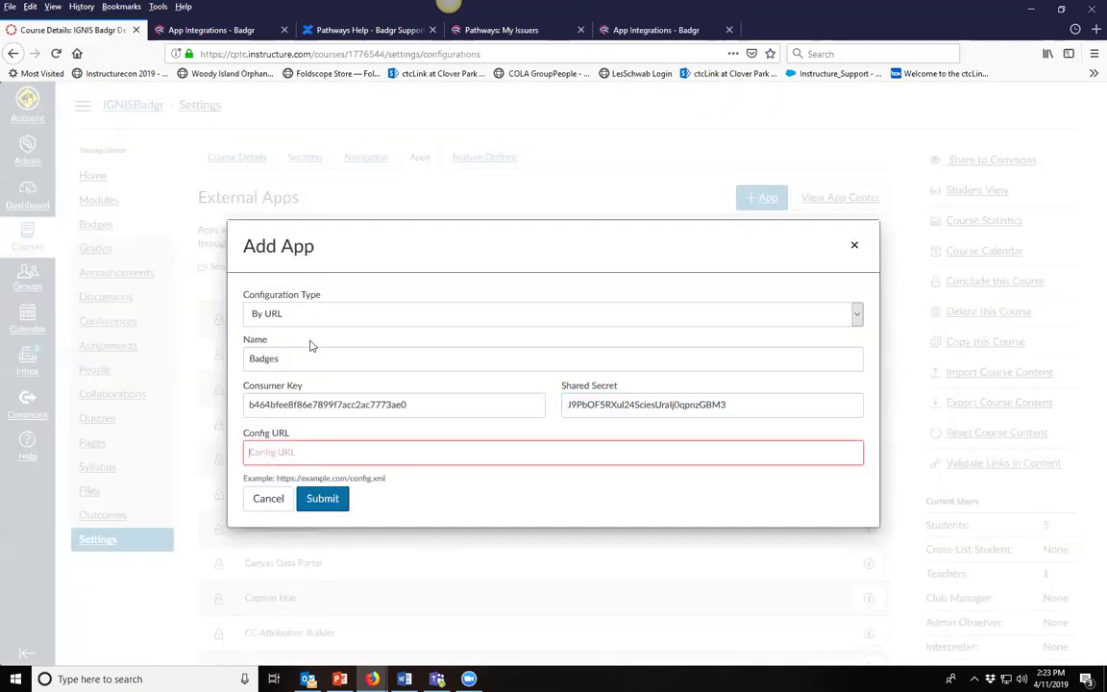
right_click(269, 450)
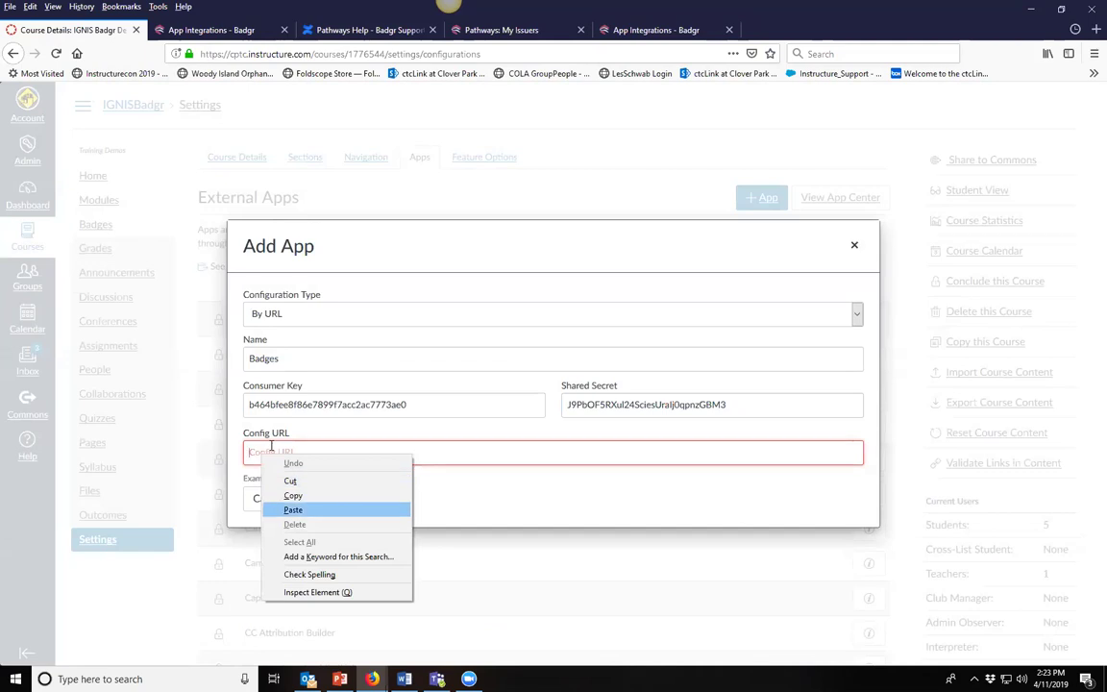
left_click(293, 510)
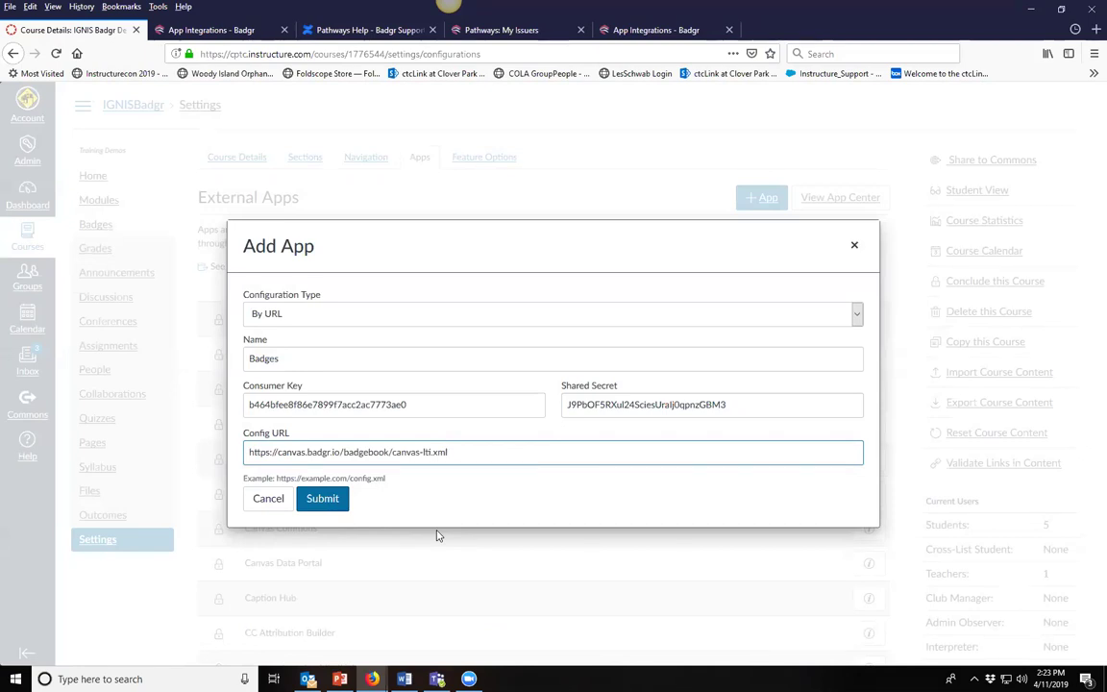
left_click(268, 508)
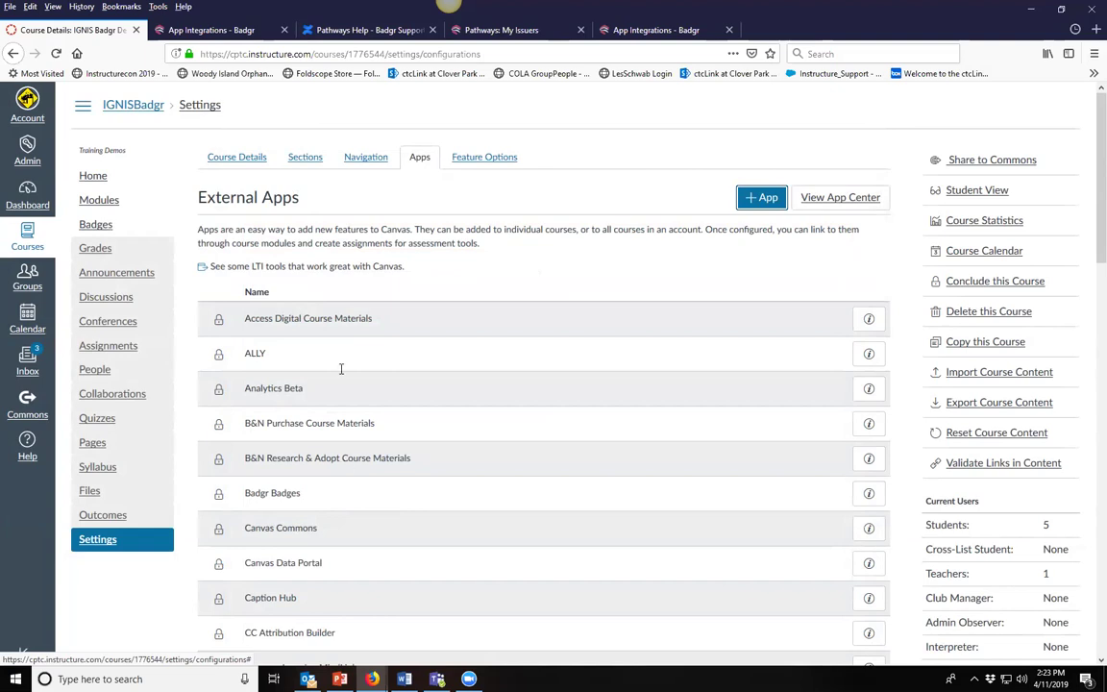
- Review the course navigation settings to see which items are shown to or hidden from students
left_click(365, 157)
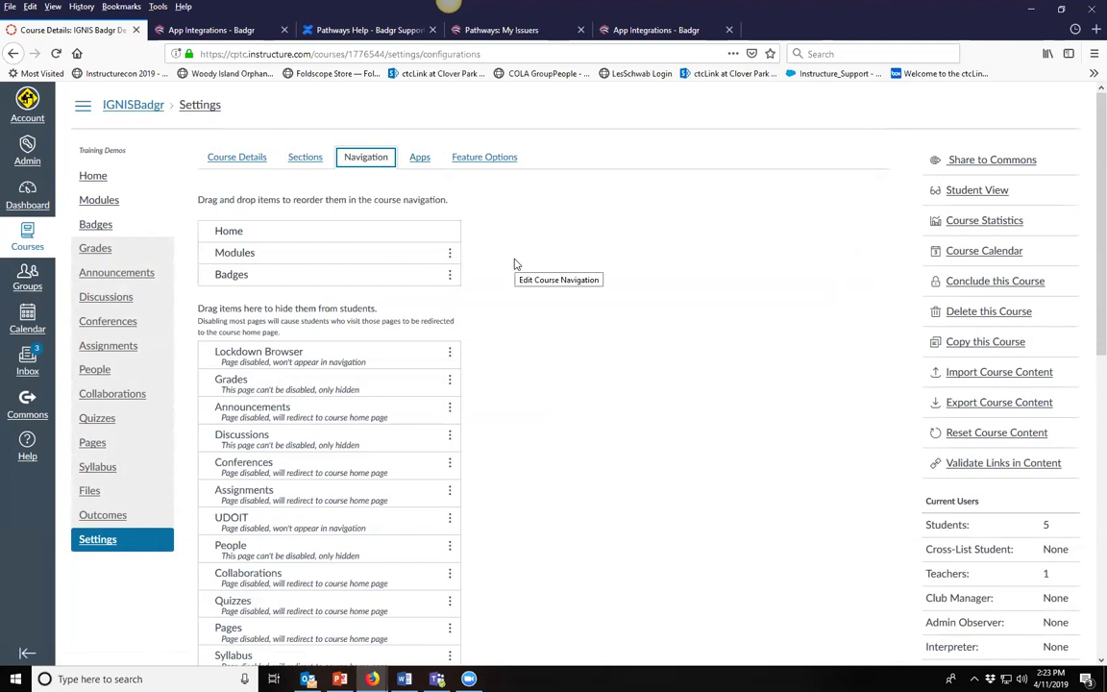
scroll(515, 261, "down", 5)
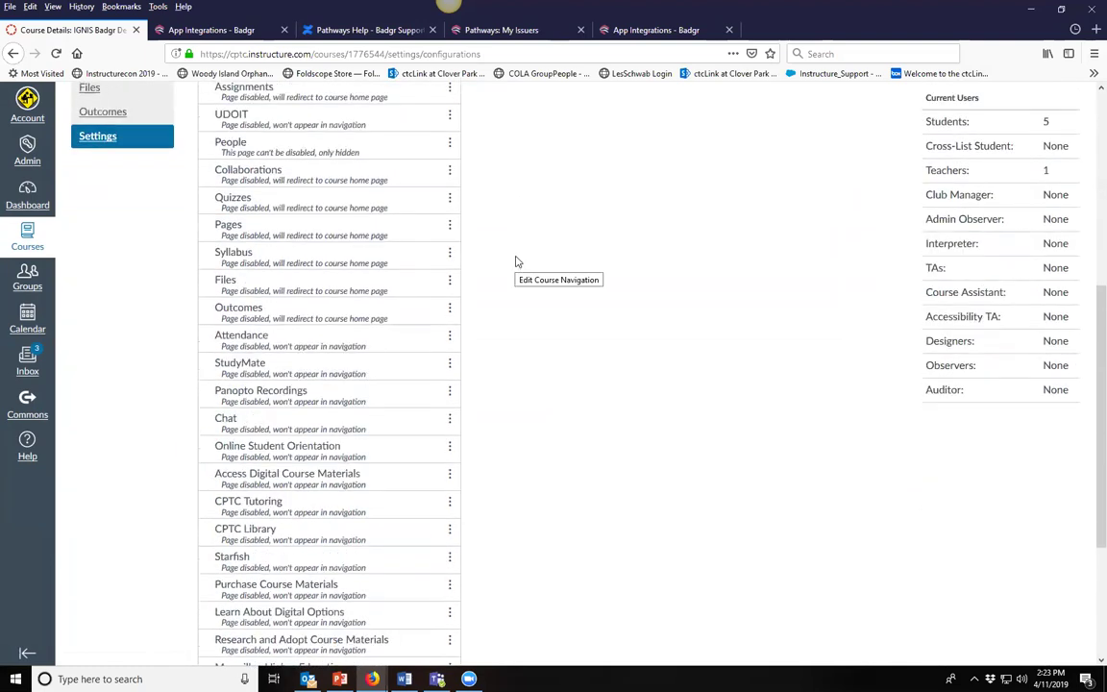
scroll(519, 261, "up", 5)
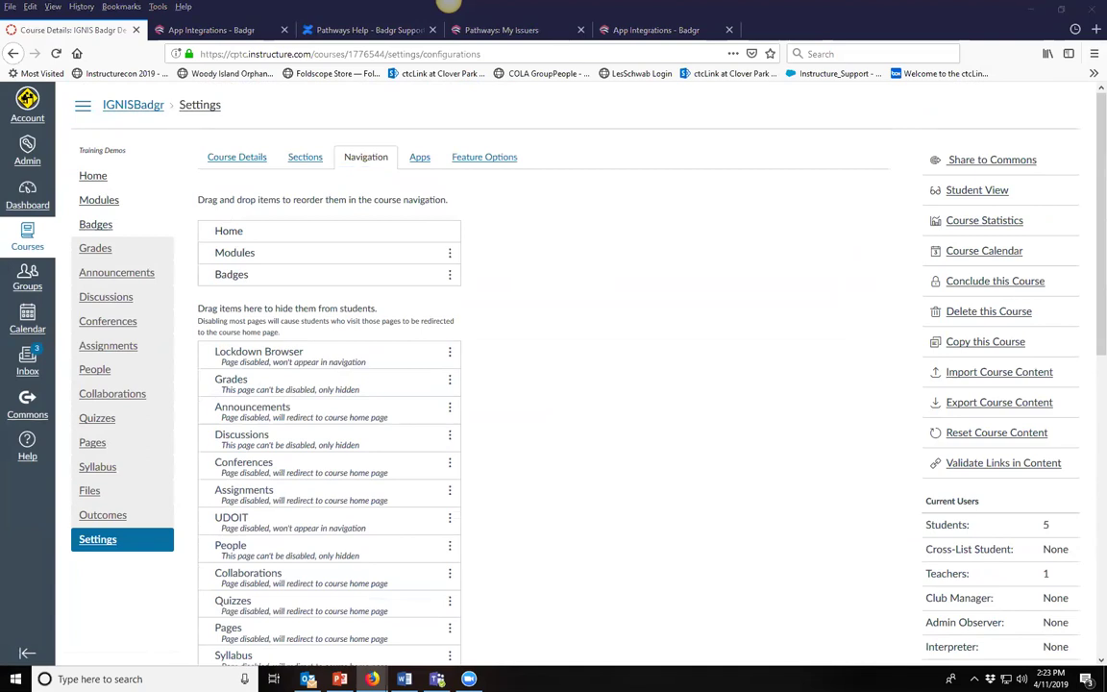
left_click(197, 135)
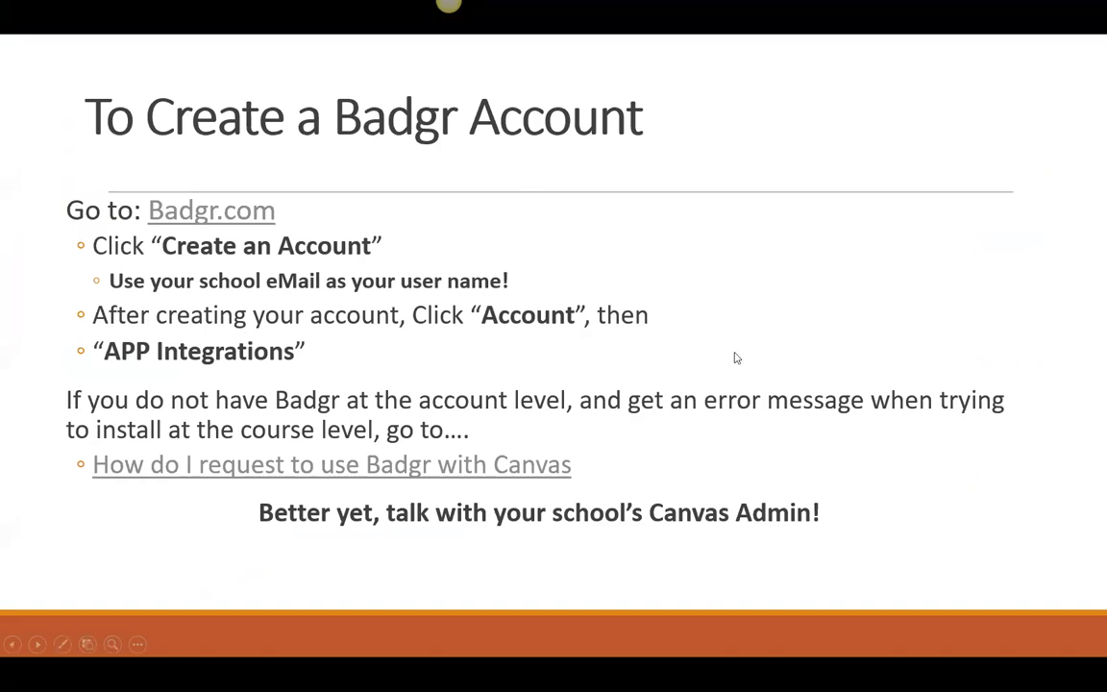
left_click(862, 556)
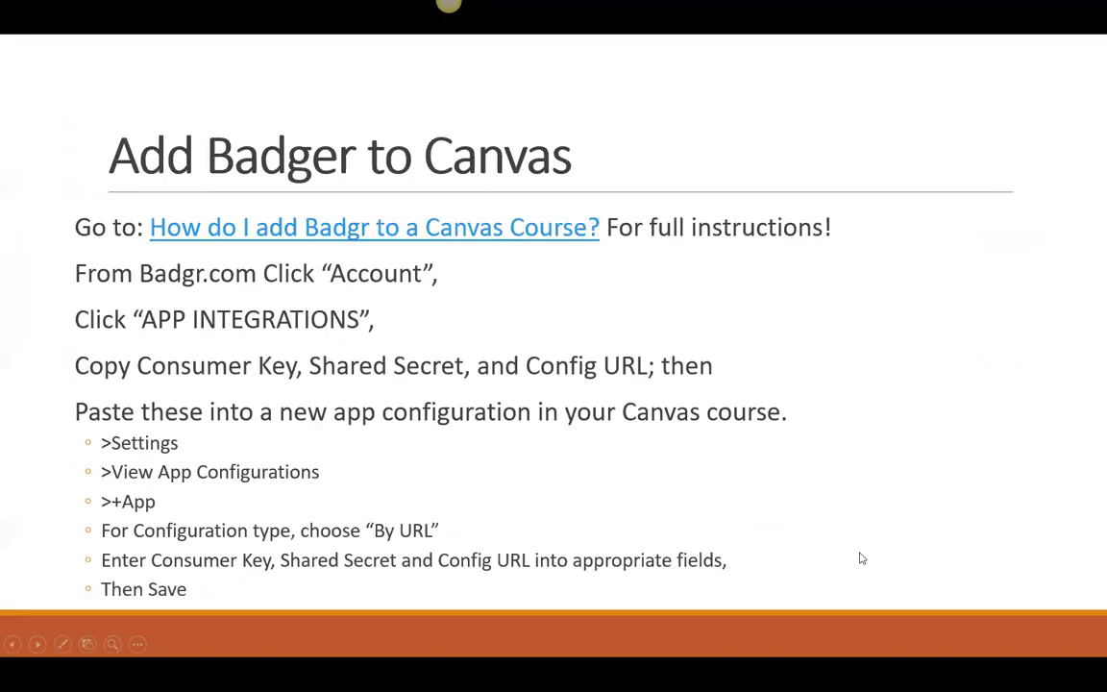
- Advance to the Prepare Canvas Course slide, leave the slide show and open the Canvas course's home page
left_click(865, 529)
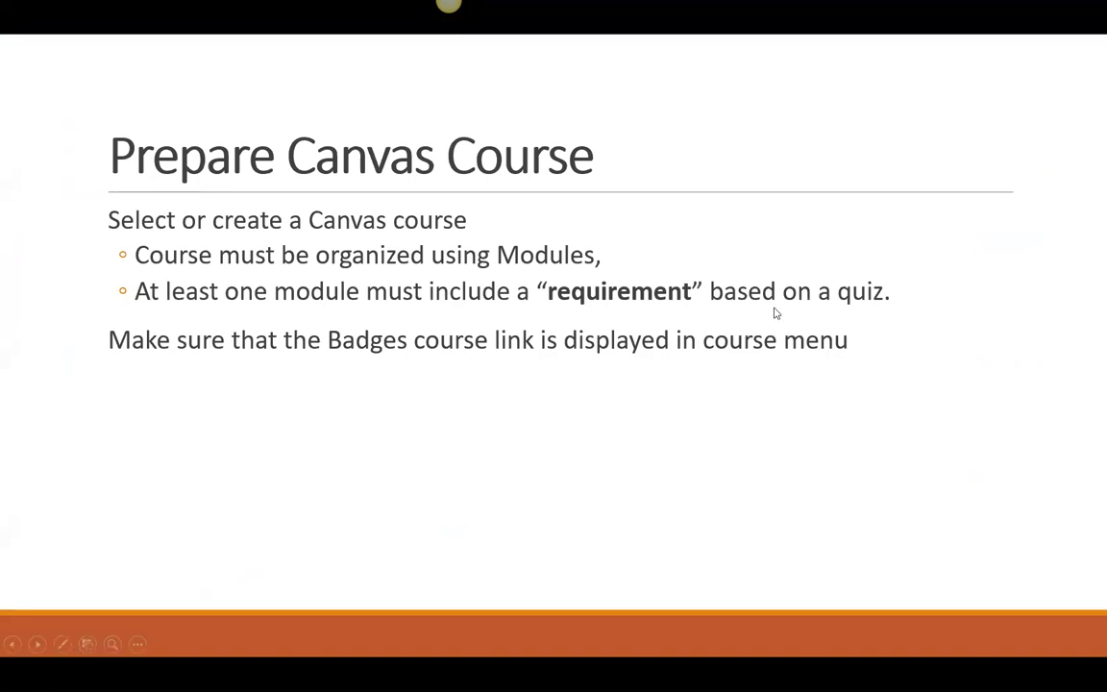
key("Escape")
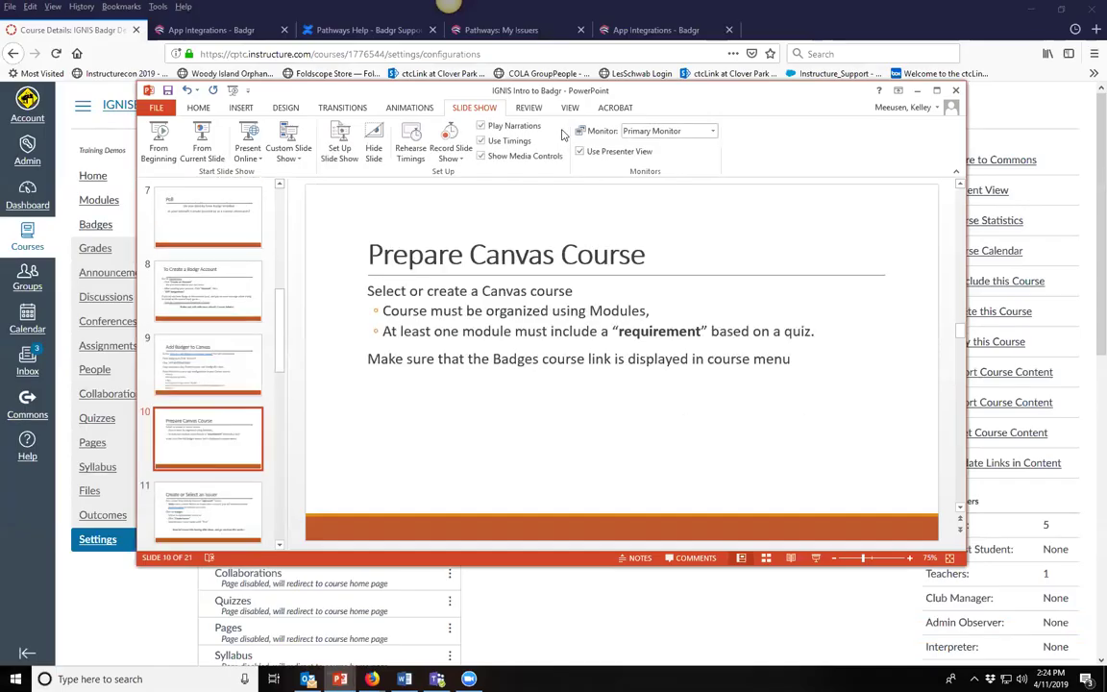
key("alt+Tab")
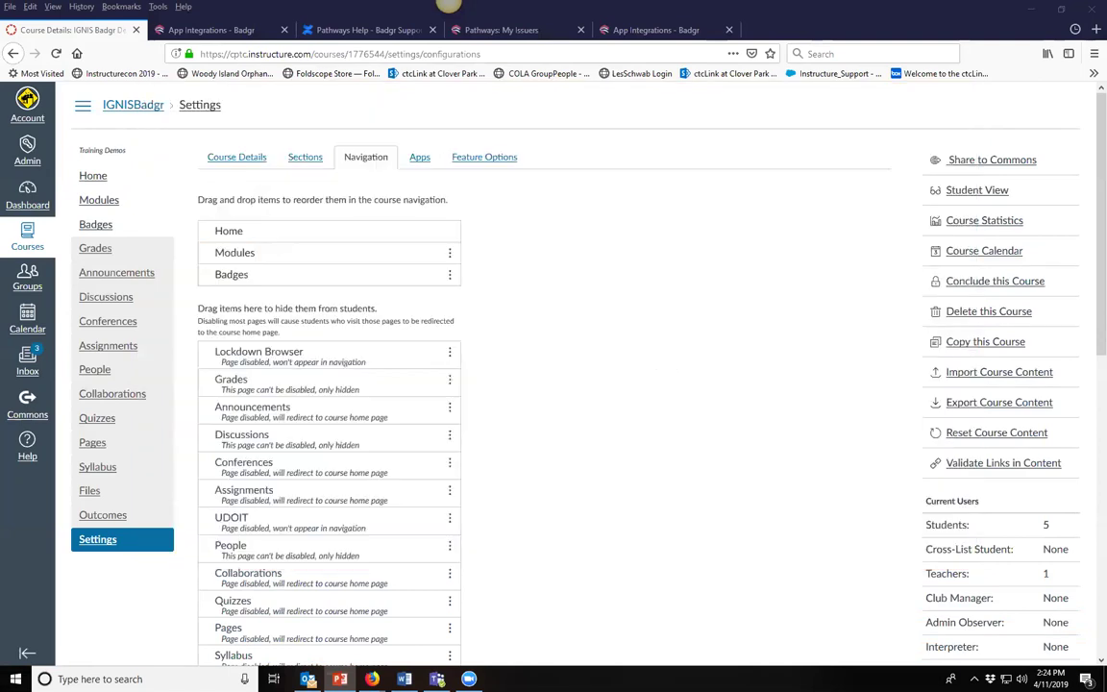
left_click(88, 181)
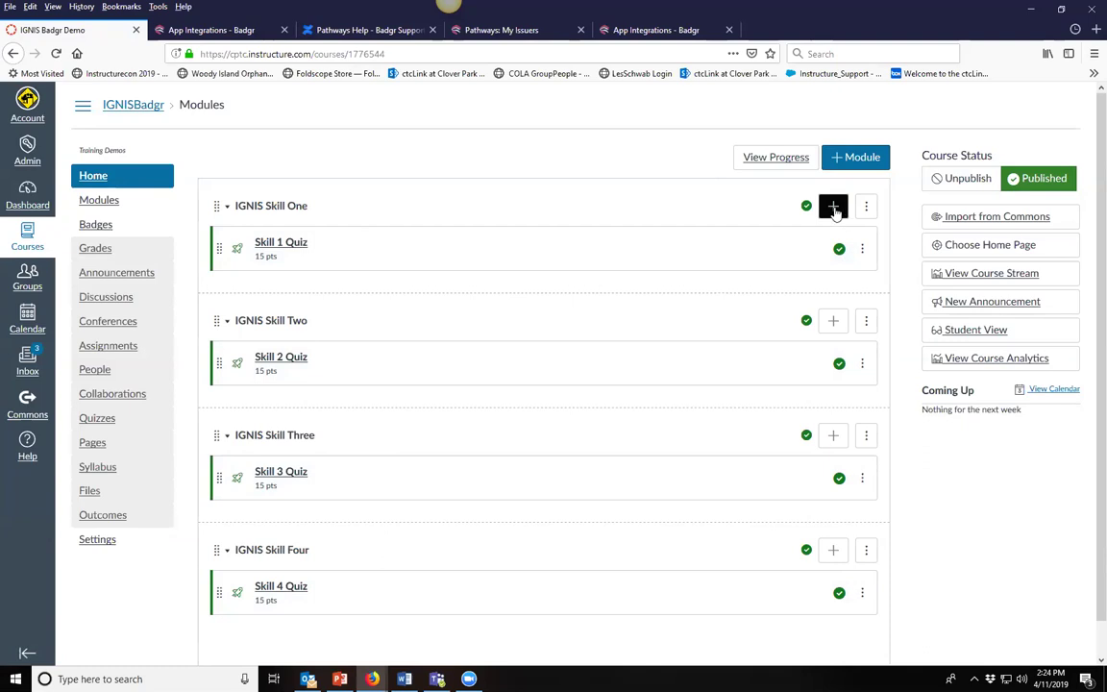
- Require a score of at least 10 on Skill 1 Quiz in module IGNIS Skill One, and save with the modules re-locked
left_click(864, 210)
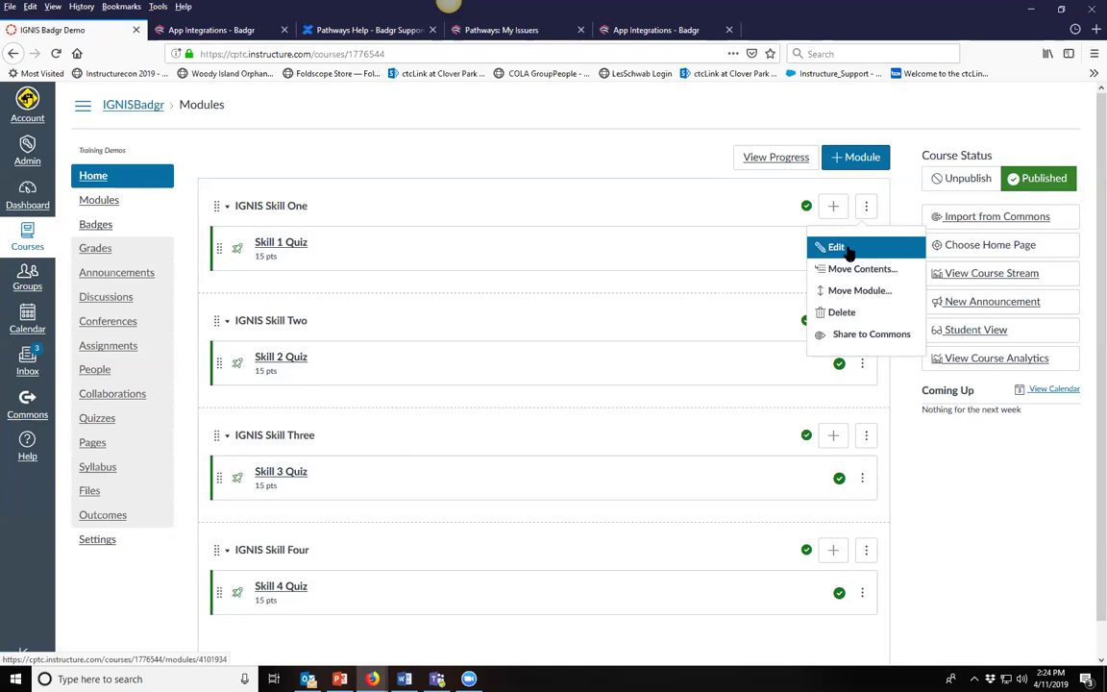
left_click(838, 248)
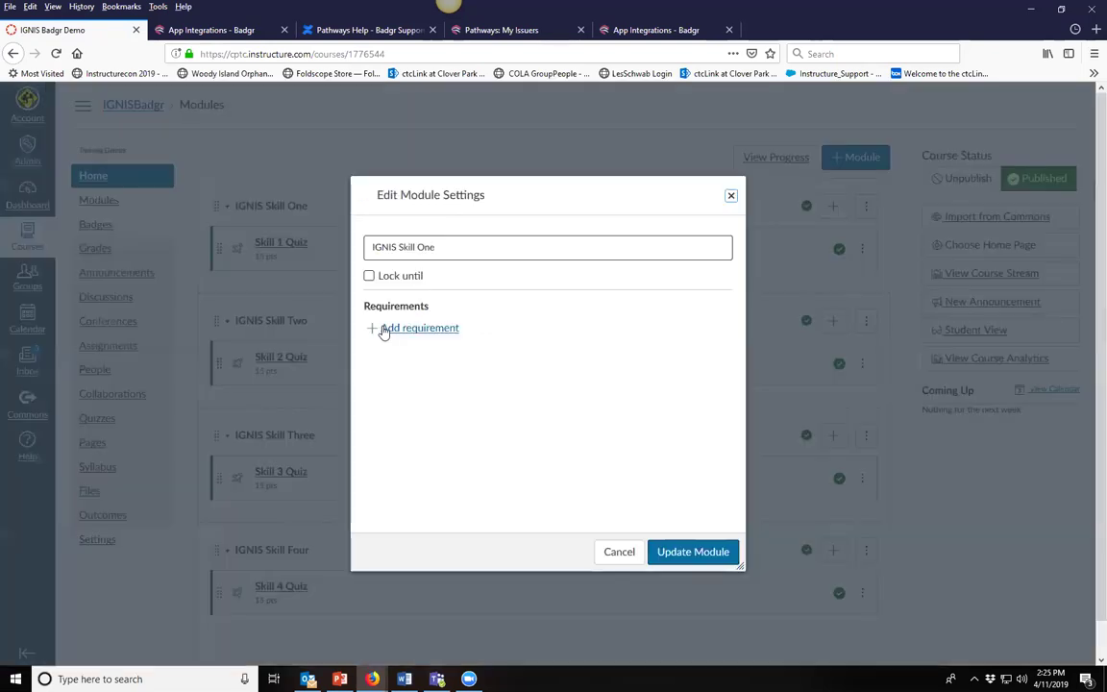
left_click(373, 330)
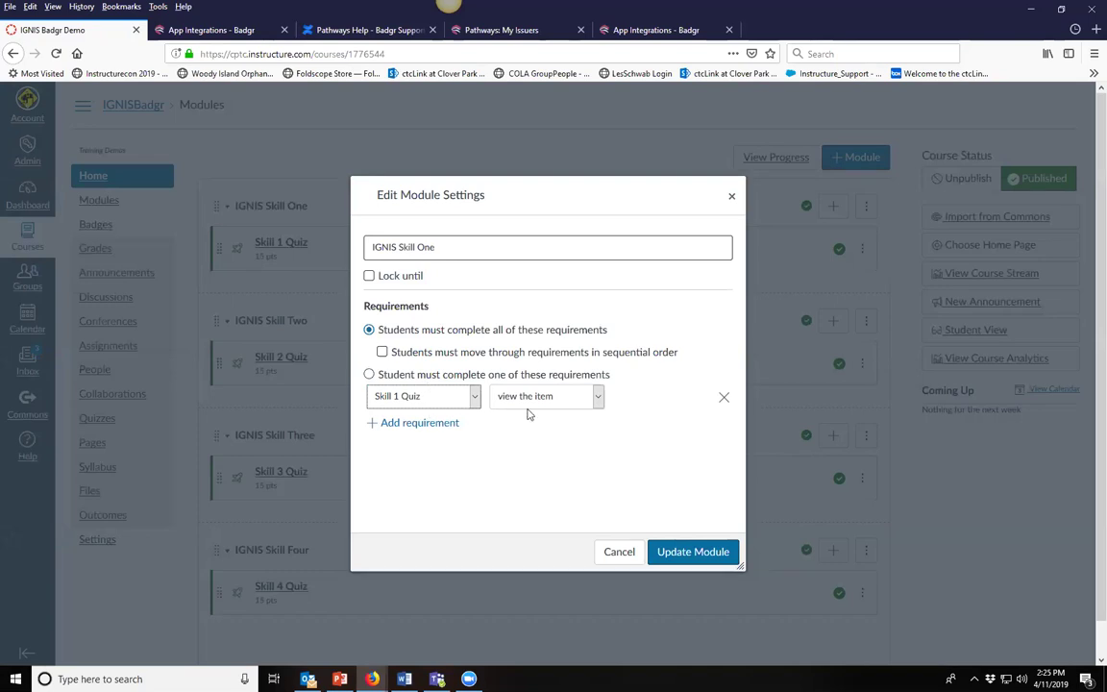
left_click(596, 396)
key("Down")
key("Down")
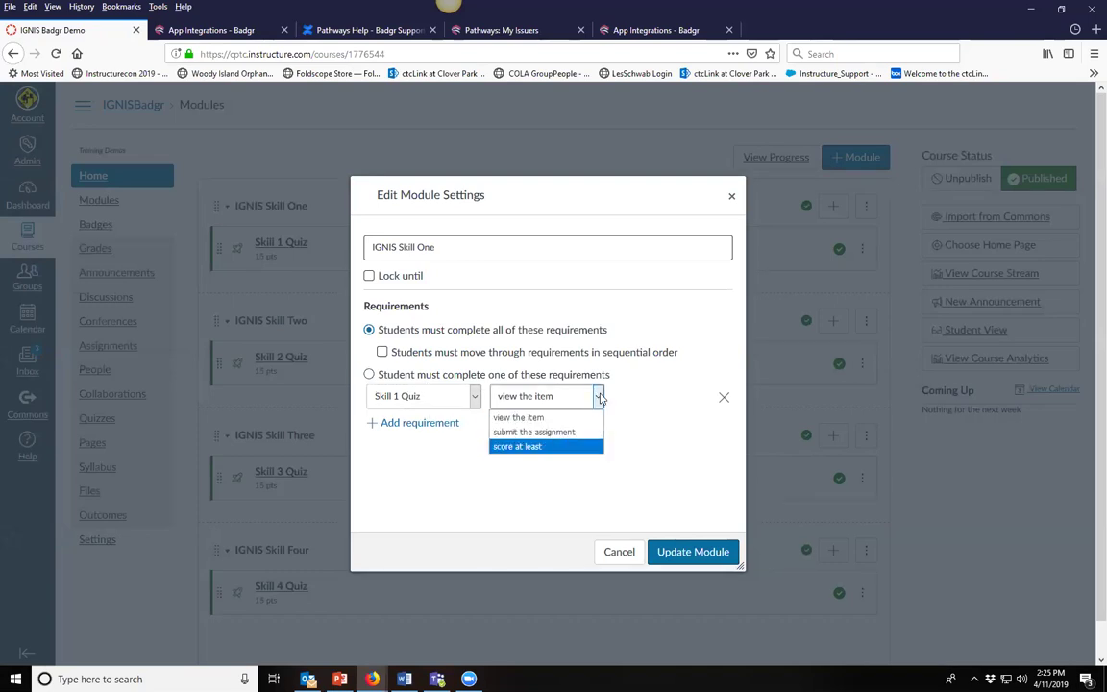
left_click(535, 446)
left_click(623, 395)
type("10")
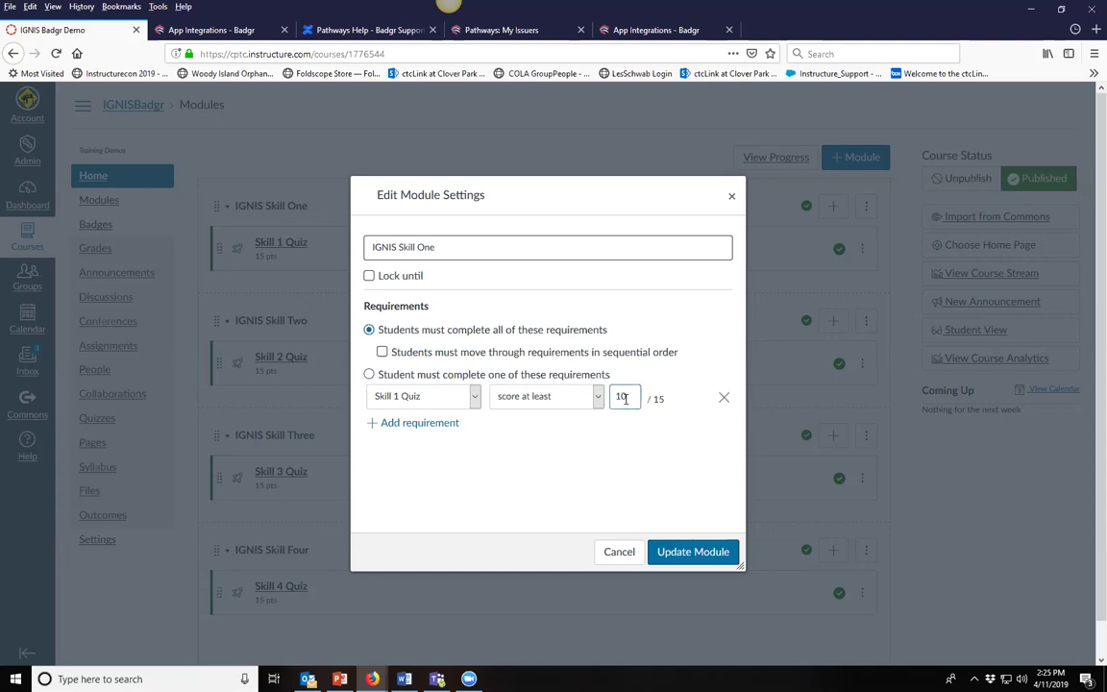
left_click(711, 550)
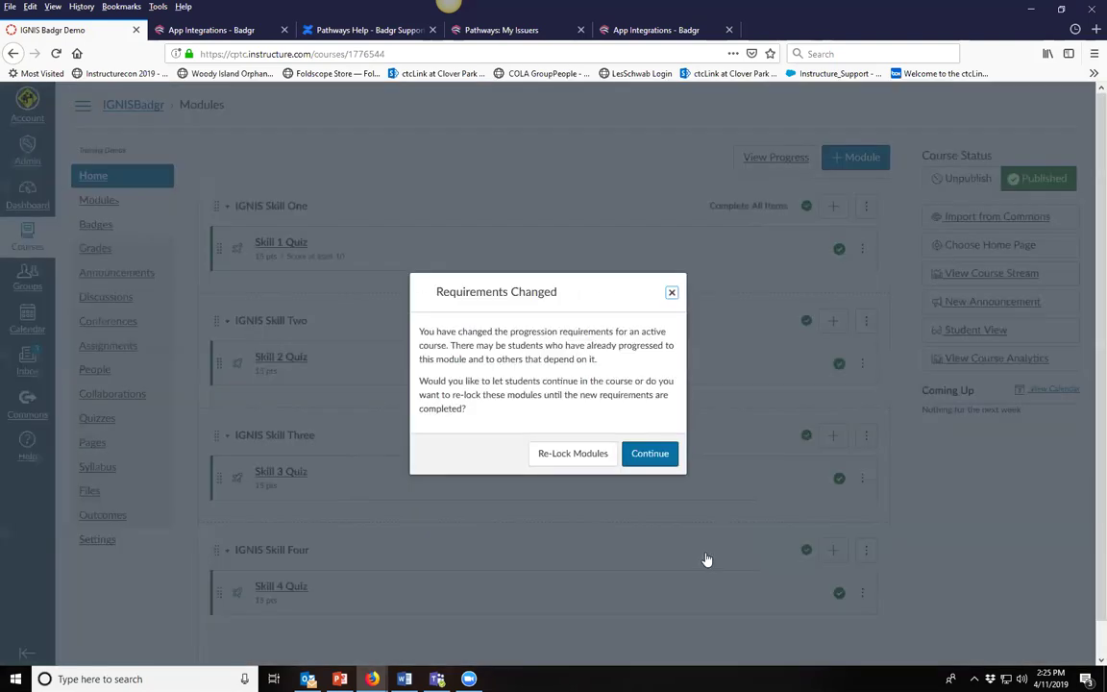
left_click(573, 453)
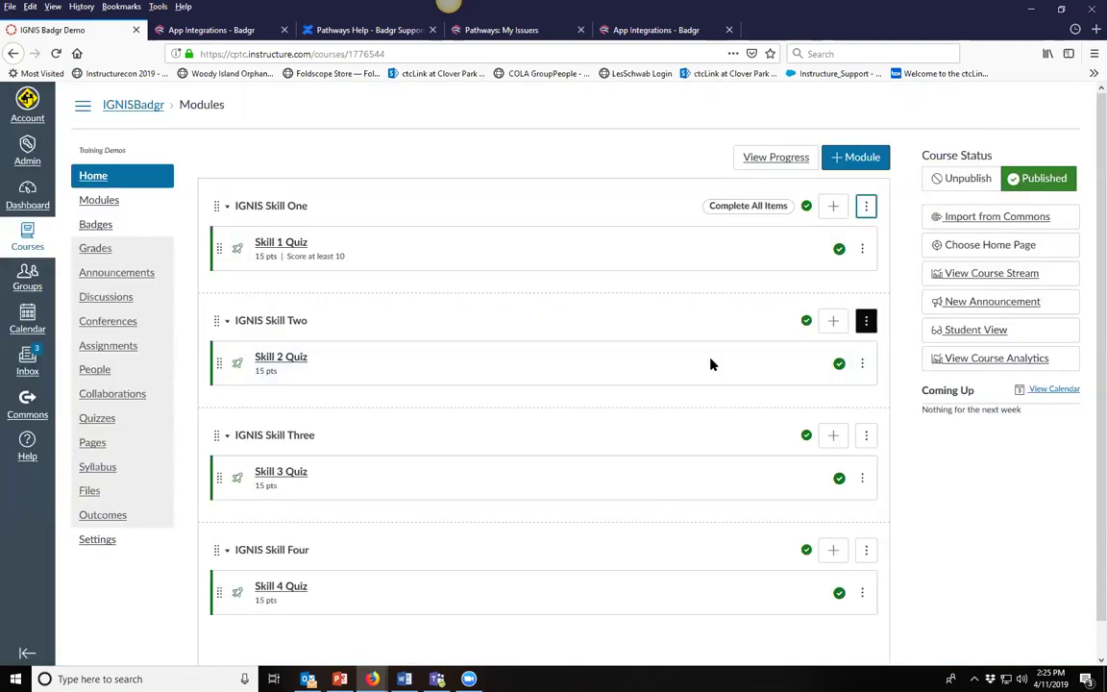
- Edit module IGNIS Skill Two and add a completion requirement for Skill 2 Quiz
key("Return")
key("Down")
key("Up")
key("Up")
key("Up")
key("Up")
key("Up")
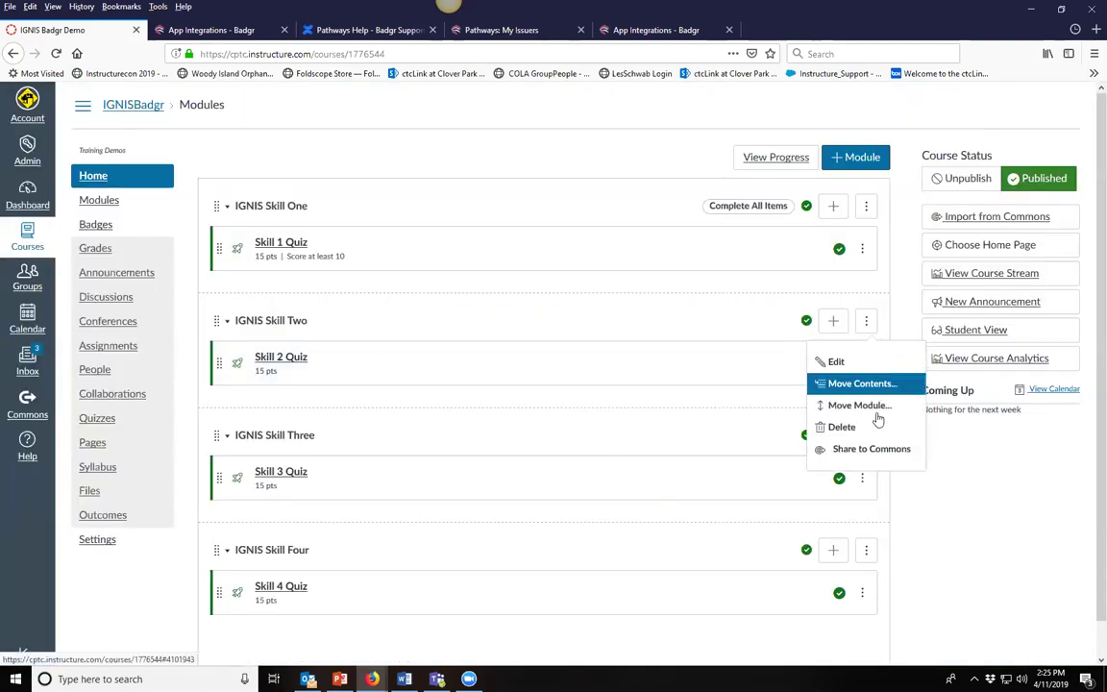
key("Up")
key("Return")
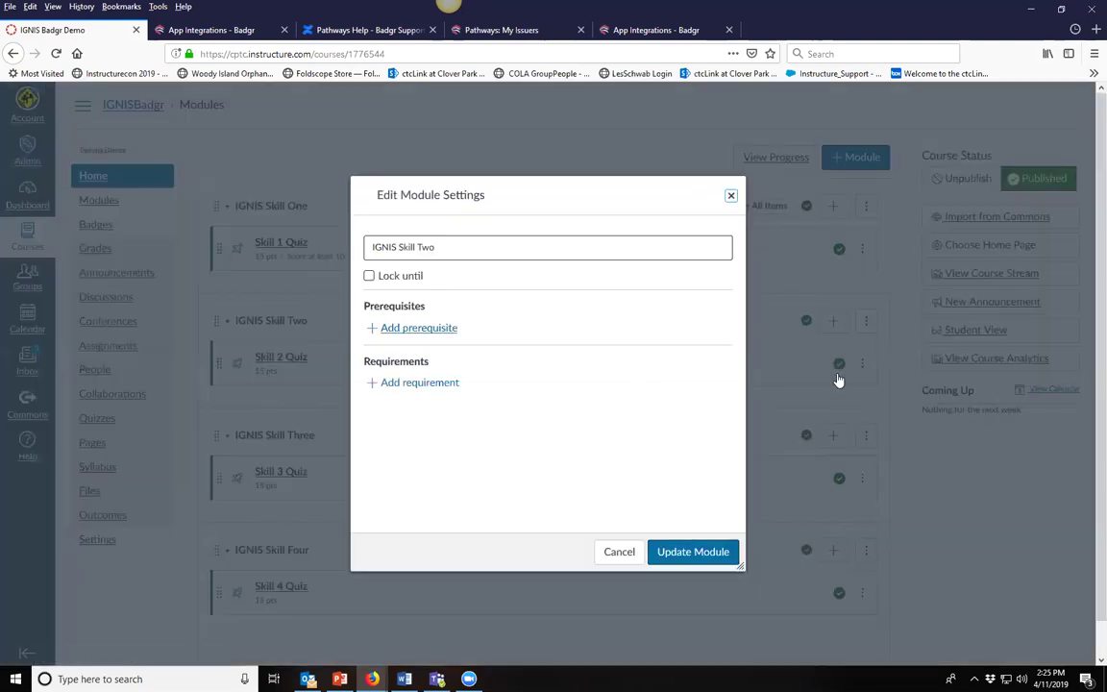
key("Return")
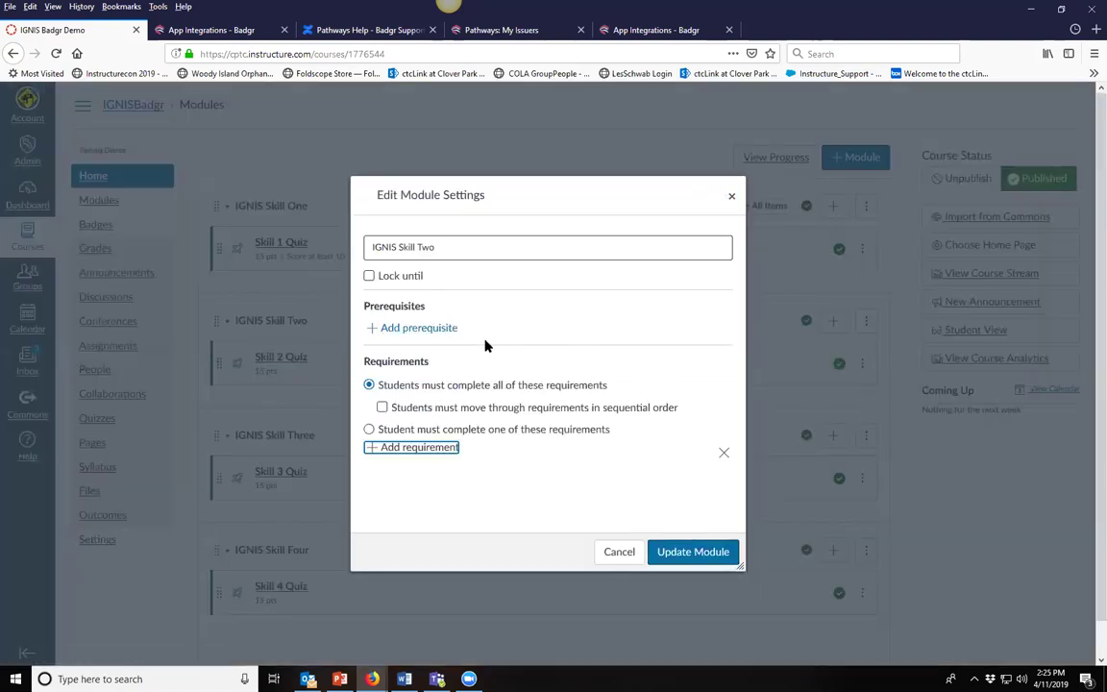
- Set the Skill 2 Quiz requirement to score at least 10, and update the module, letting students continue
key("alt+Down")
key("Down")
key("Down")
key("Return")
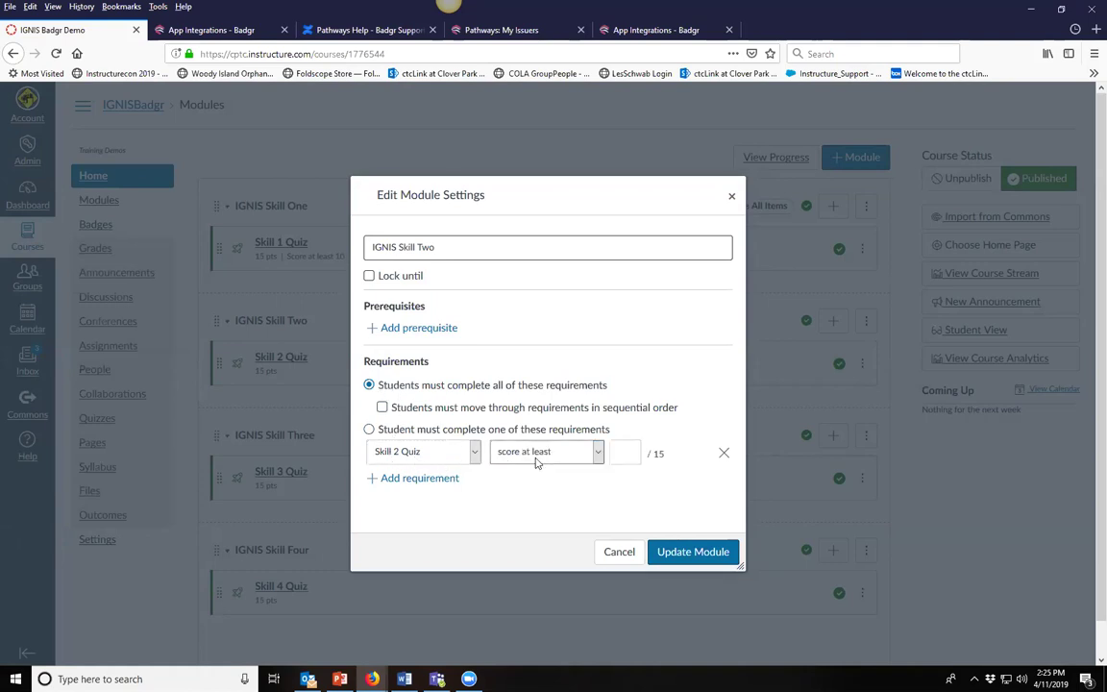
key("Tab")
type("10")
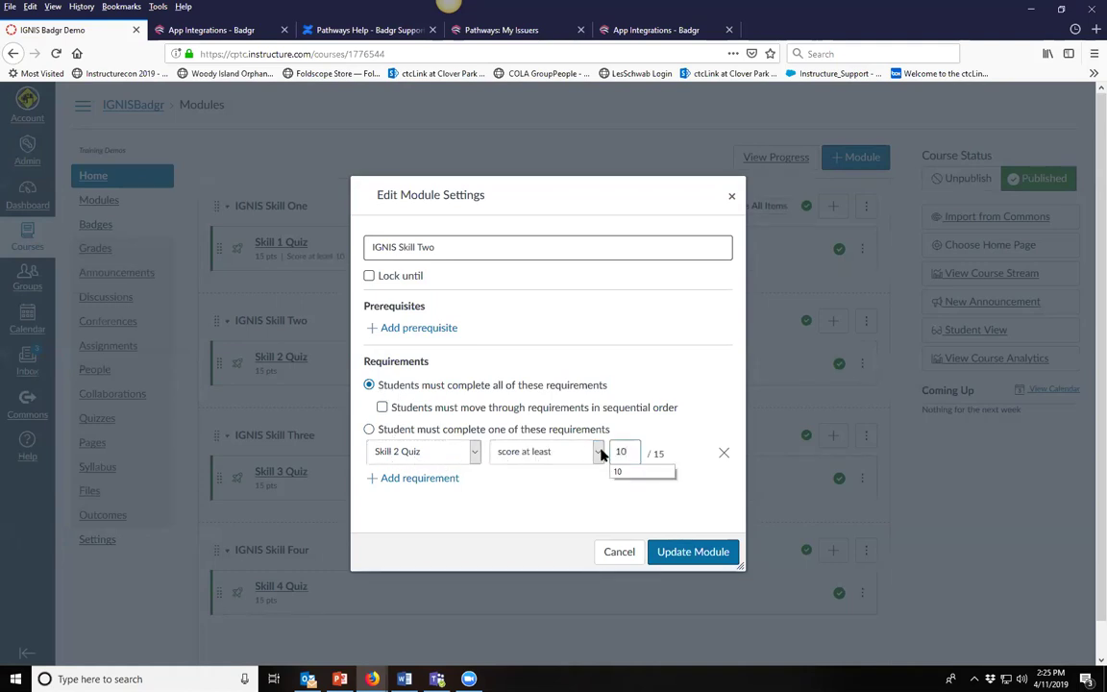
key("Return")
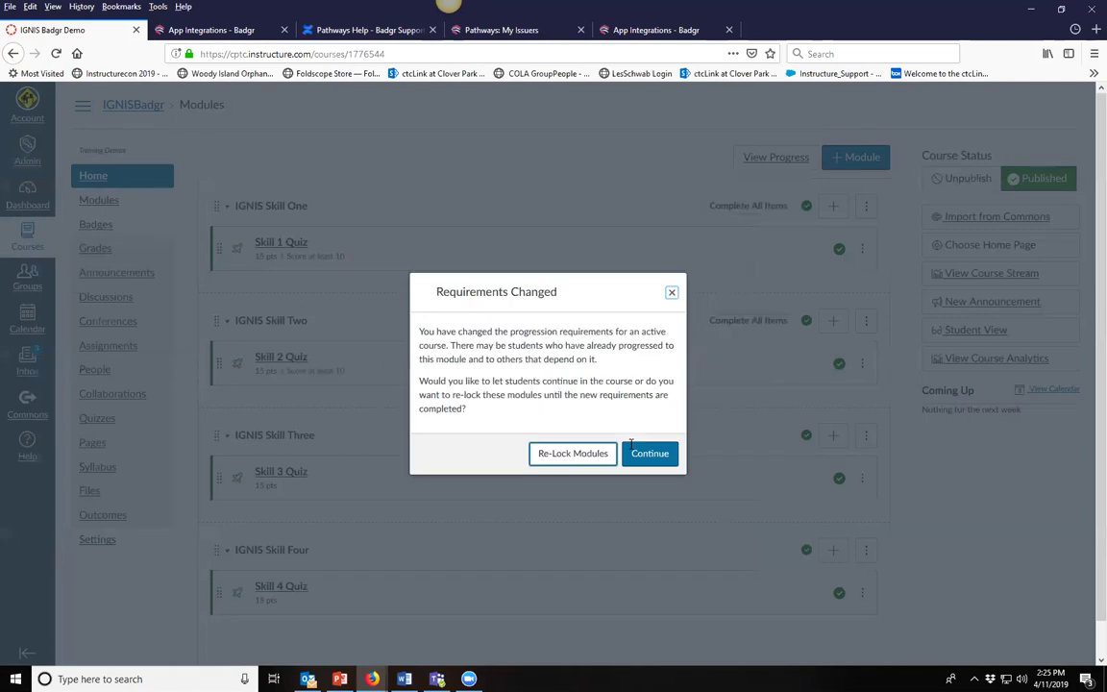
left_click(631, 445)
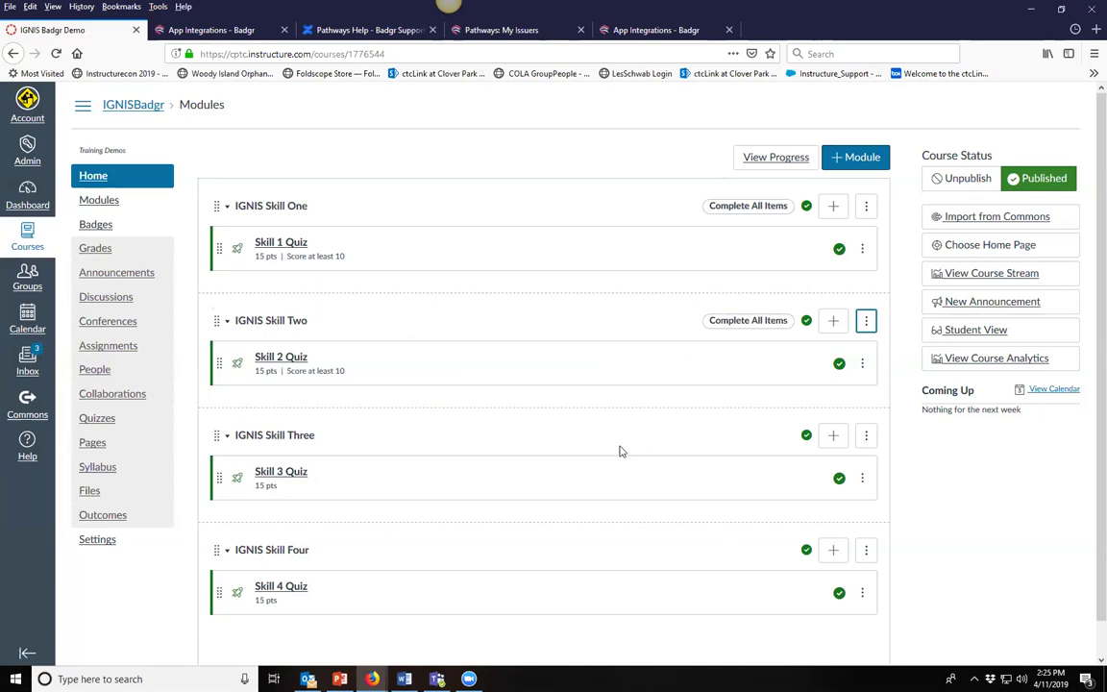
- Edit module IGNIS Skill Three and add a completion requirement for Skill 3 Quiz
left_click(866, 435)
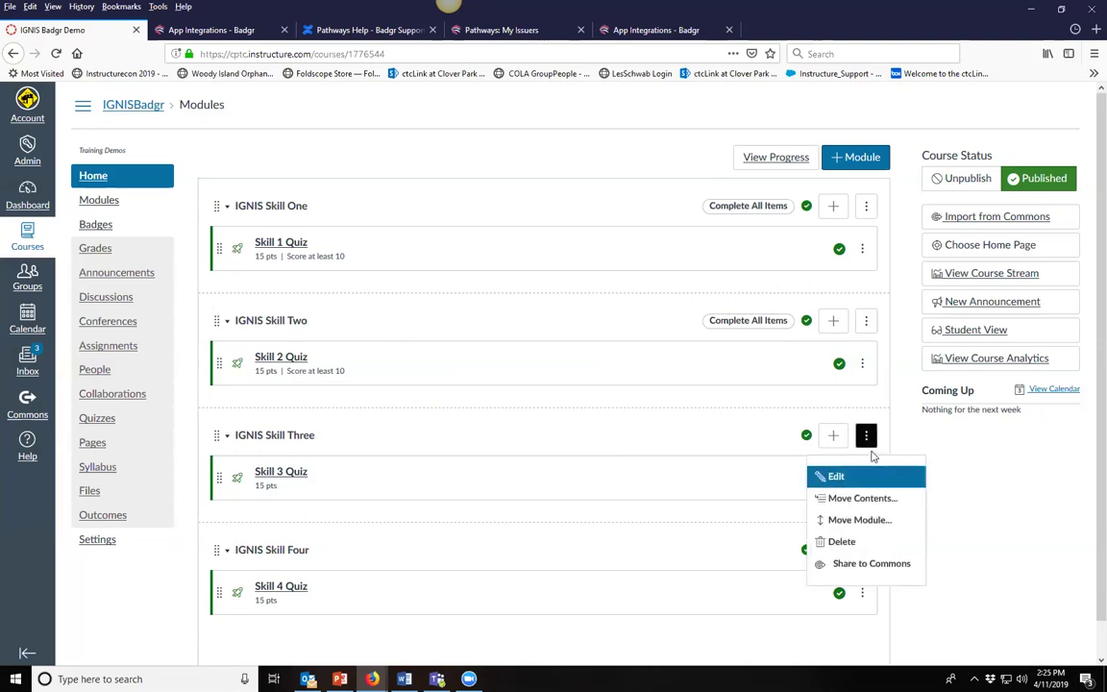
key("Down")
key("Down")
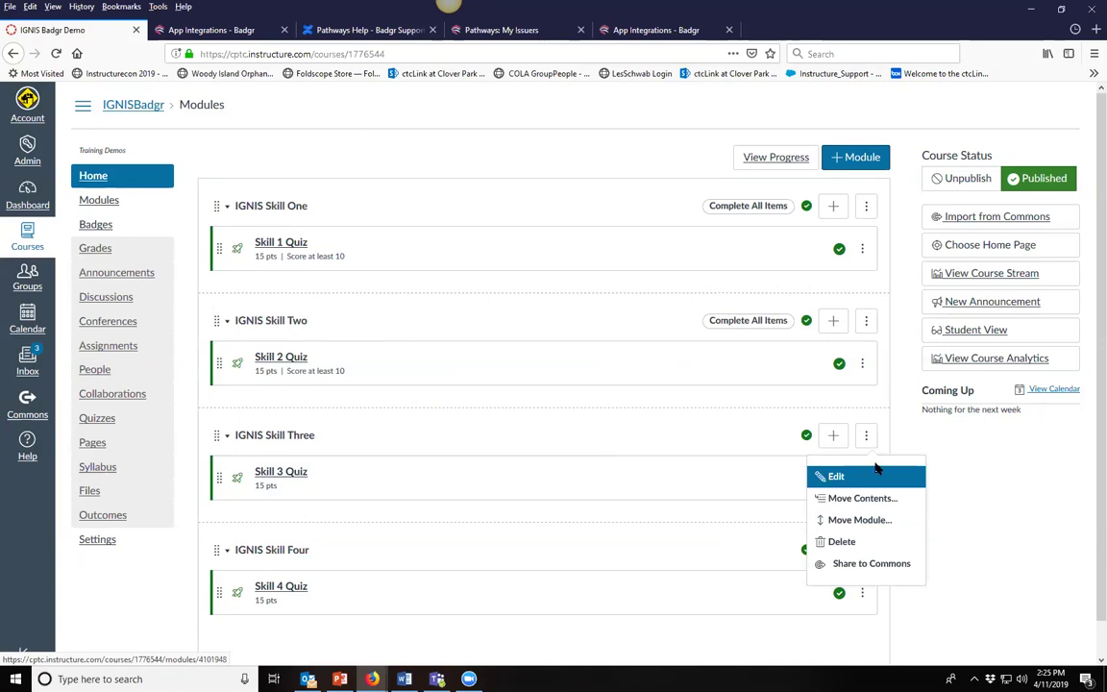
left_click(835, 475)
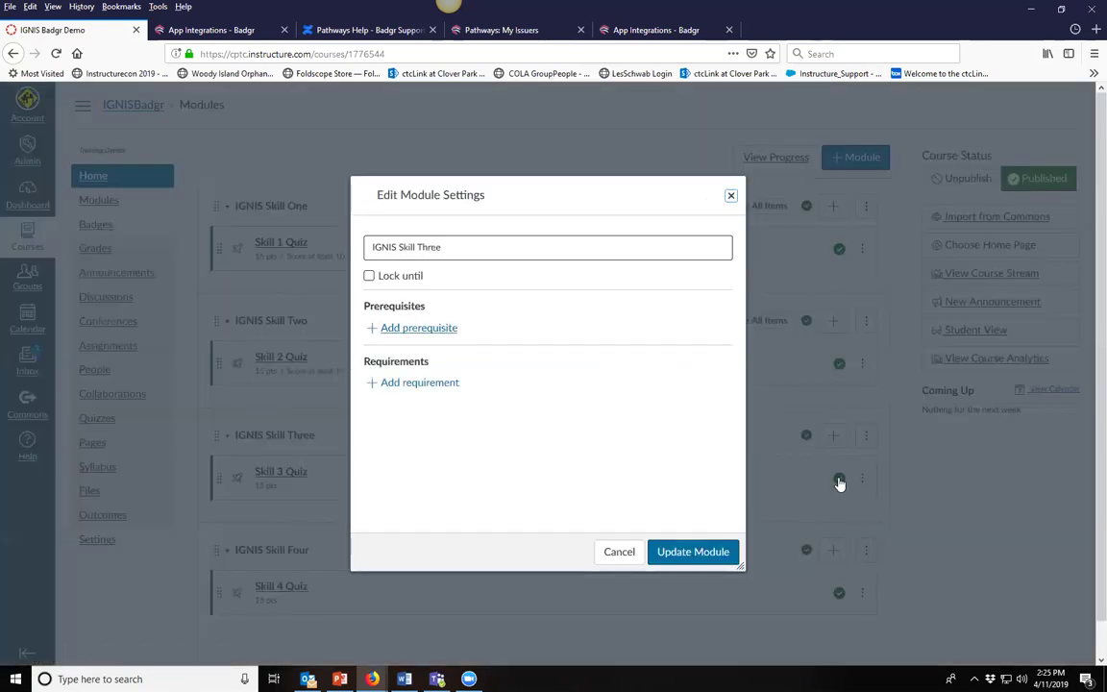
left_click(386, 385)
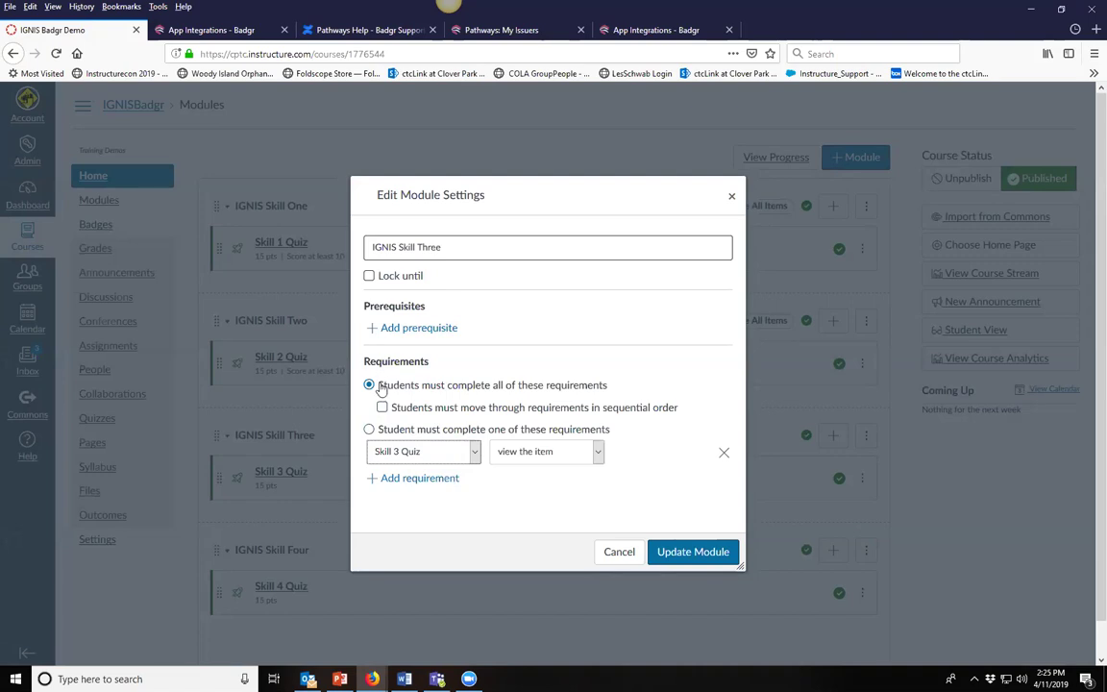
- Set the Skill 3 Quiz requirement to score at least 10, and update the module with the modules re-locked
key("alt+Down")
key("Down")
key("Down")
key("Return")
key("Tab")
type("10")
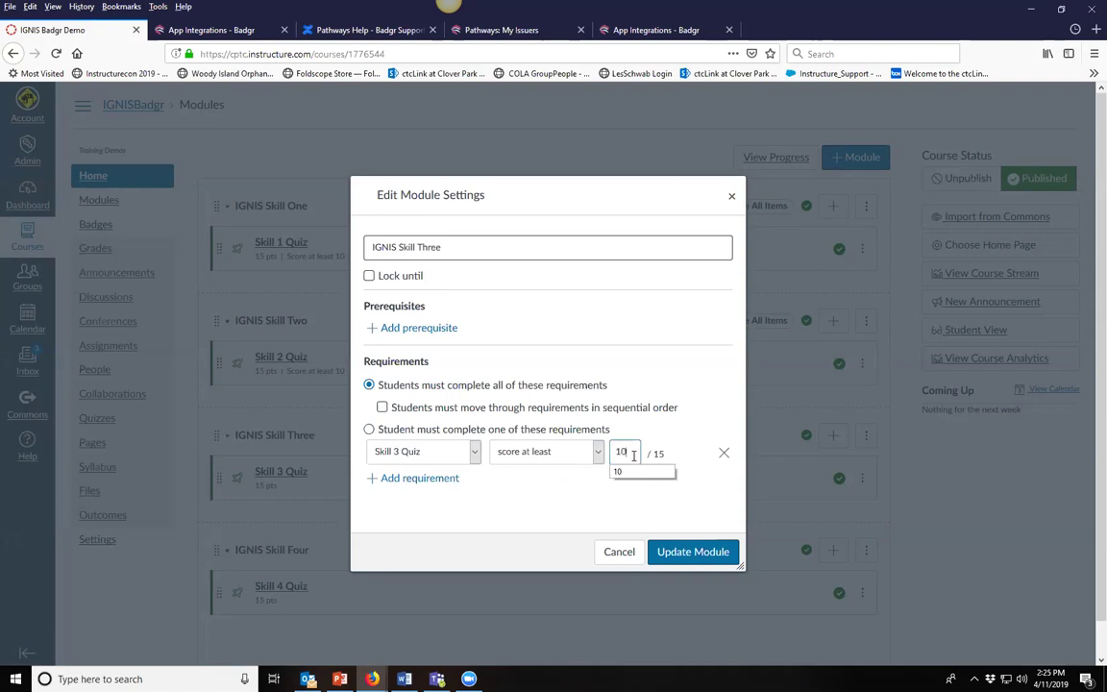
left_click(693, 552)
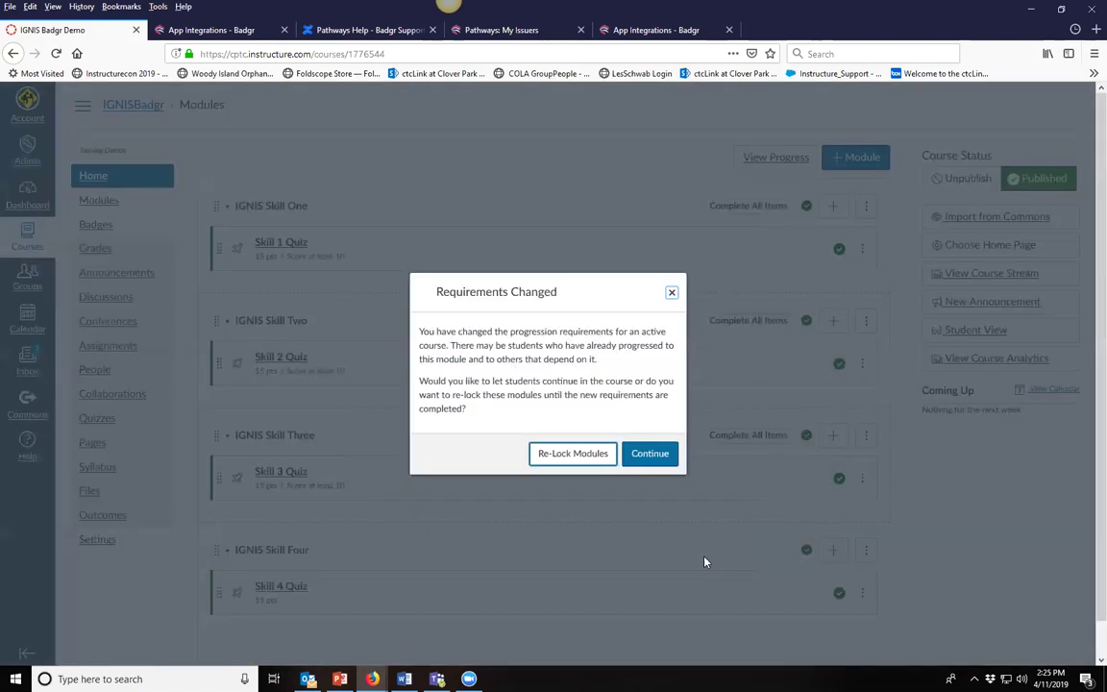
left_click(598, 456)
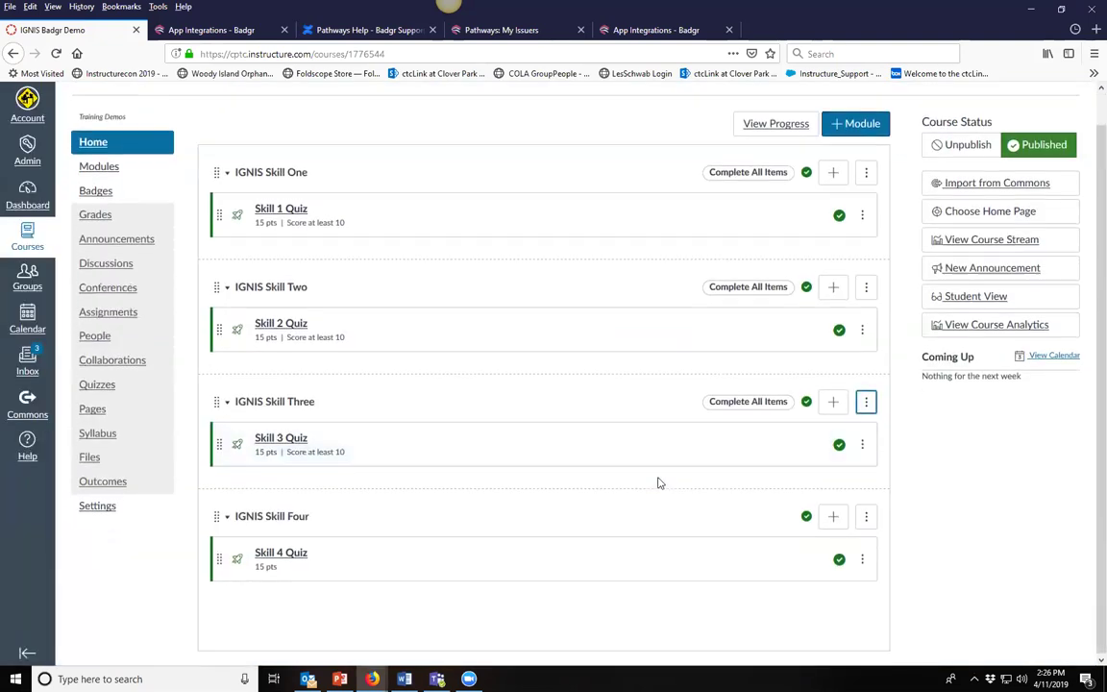
- Edit module IGNIS Skill Four and add a completion requirement for Skill 4 Quiz
left_click(866, 516)
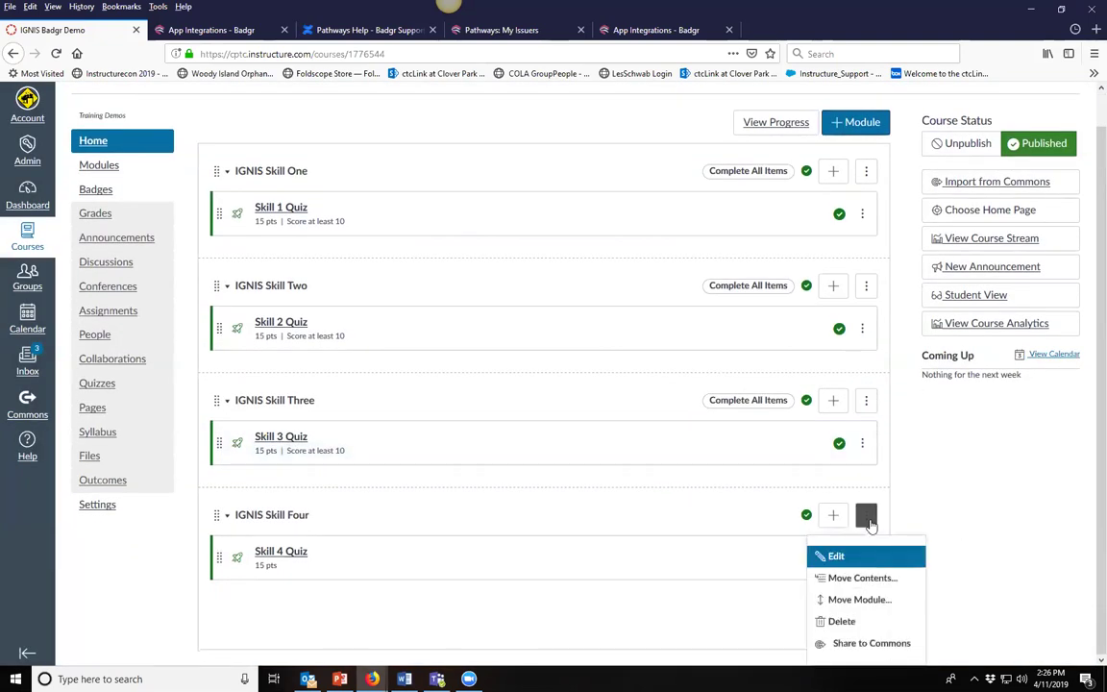
key("Down")
key("Down")
key("Down")
key("Up")
key("Up")
key("Up")
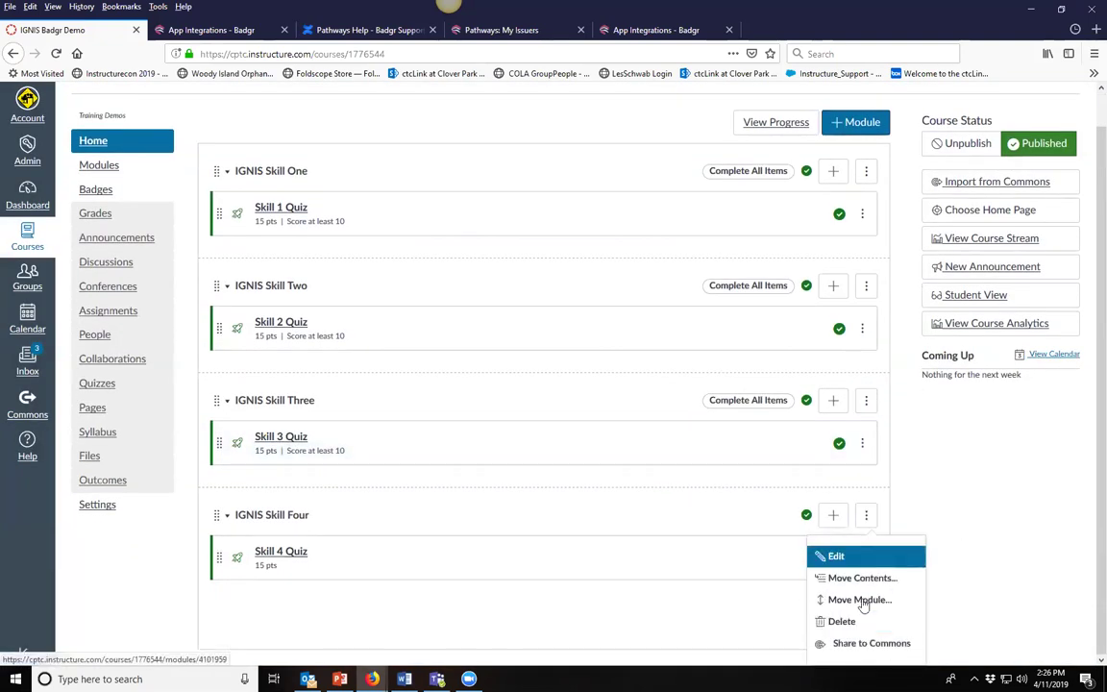
key("Return")
left_click(420, 383)
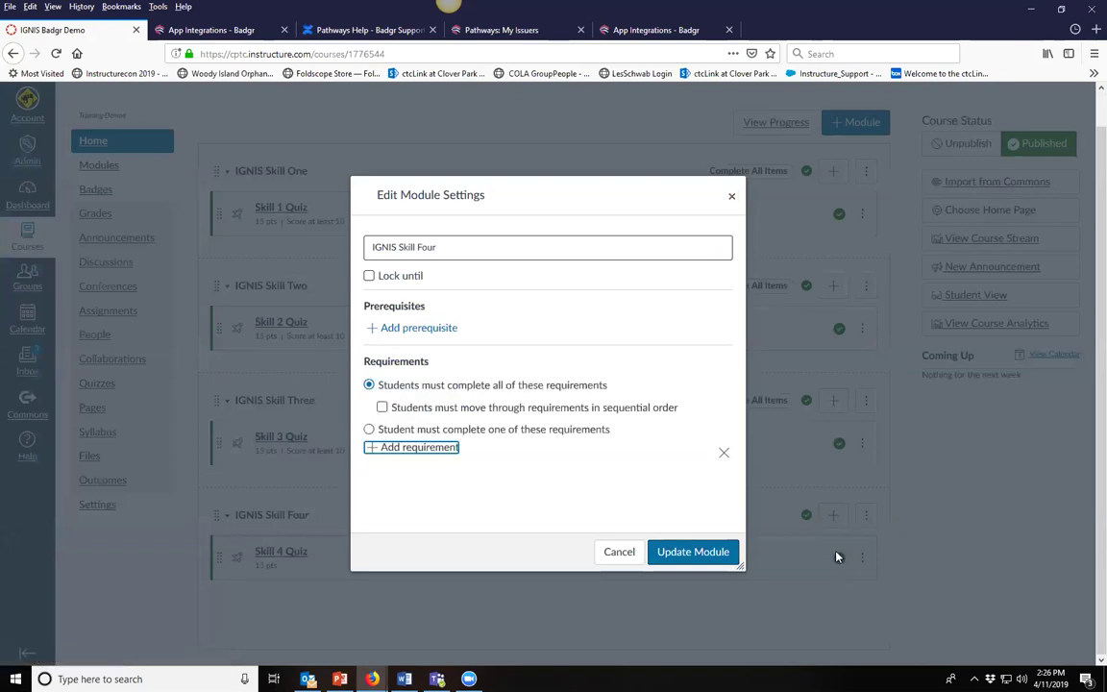
- Make the Skill 4 Quiz requirement a minimum score, and choose that the student must complete one of these requirements
key("alt+Down")
key("Down")
key("Down")
key("Return")
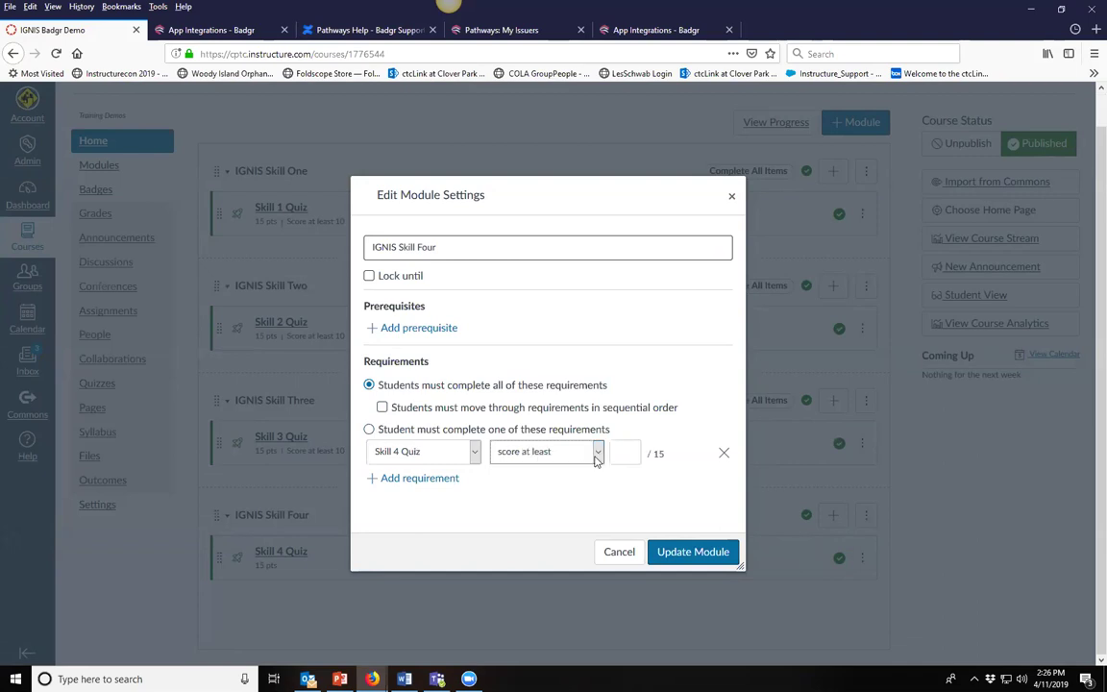
key("shift+Tab")
key("shift+Tab")
key("shift+Tab")
key("Down")
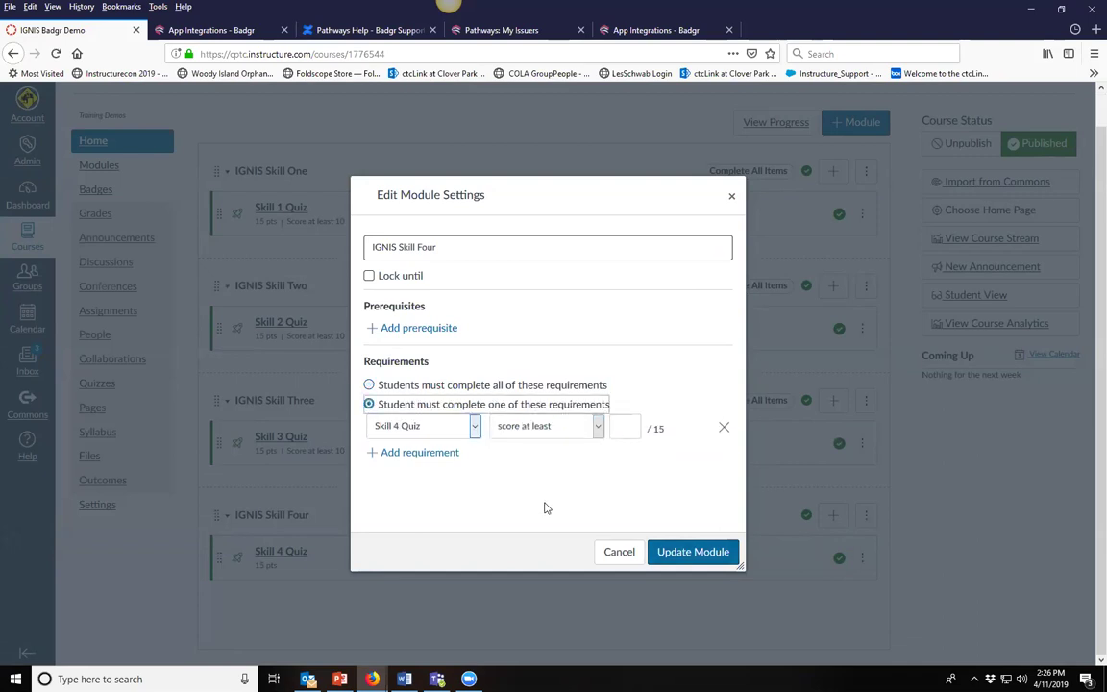
- Set the Skill 4 Quiz minimum score to 10, and update the module with the modules re-locked
key("Tab")
key("Tab")
key("Tab")
type("10")
left_click(690, 552)
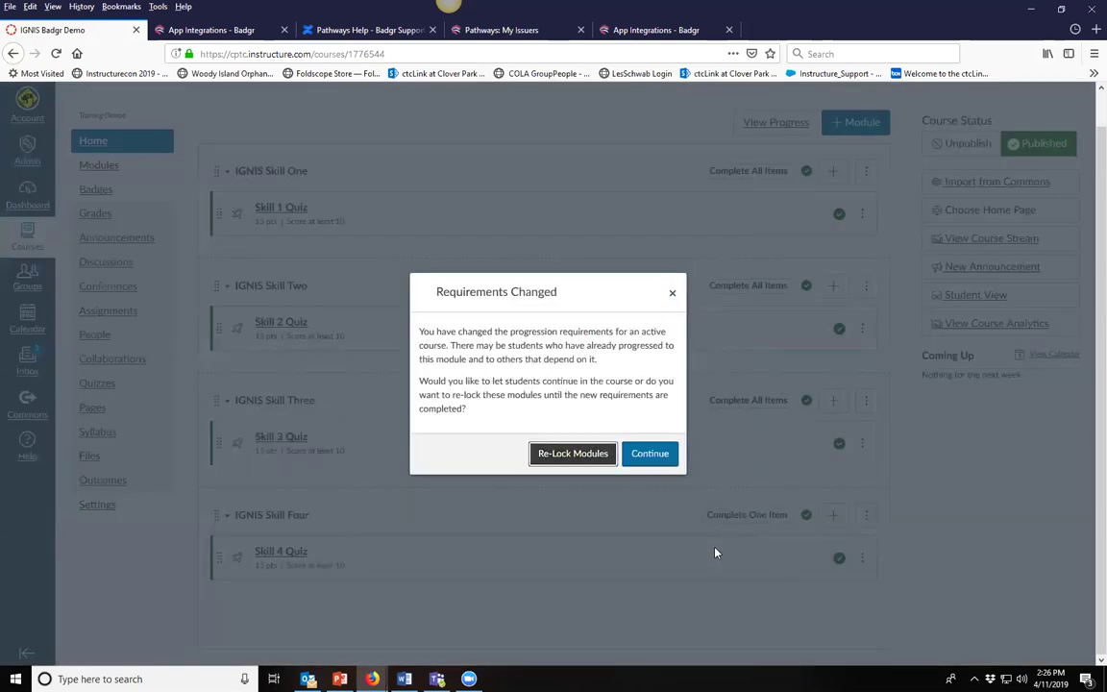
key("Return")
- Open Skill 1 Quiz for editing and review its details and questions
scroll(593, 460, "up", 1)
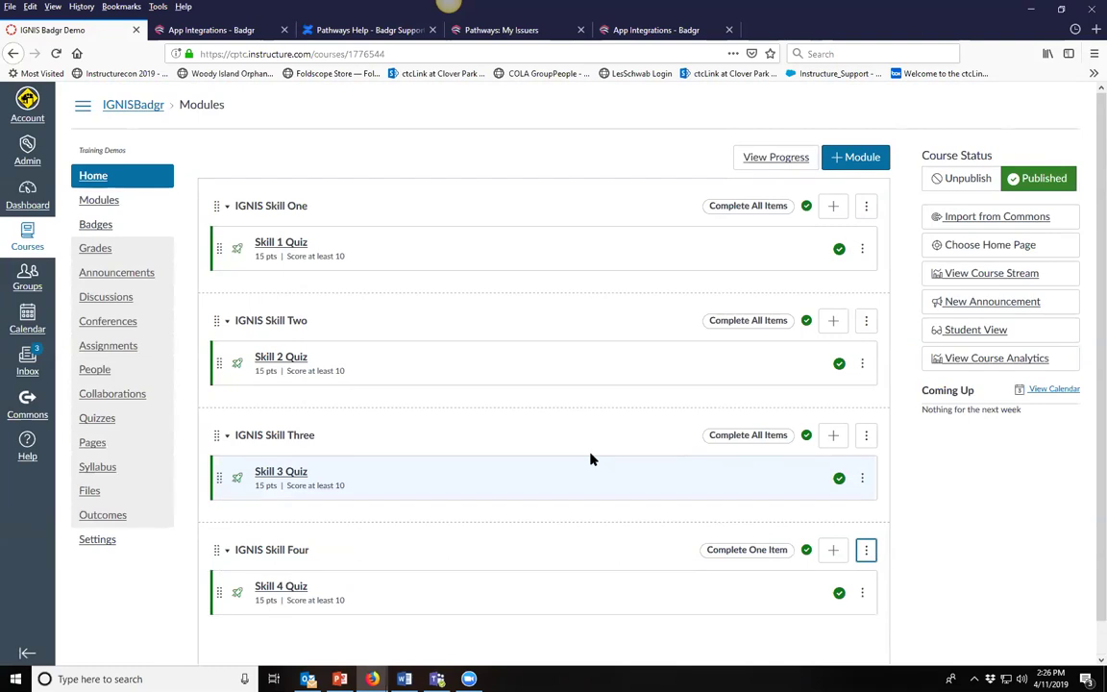
left_click(275, 247)
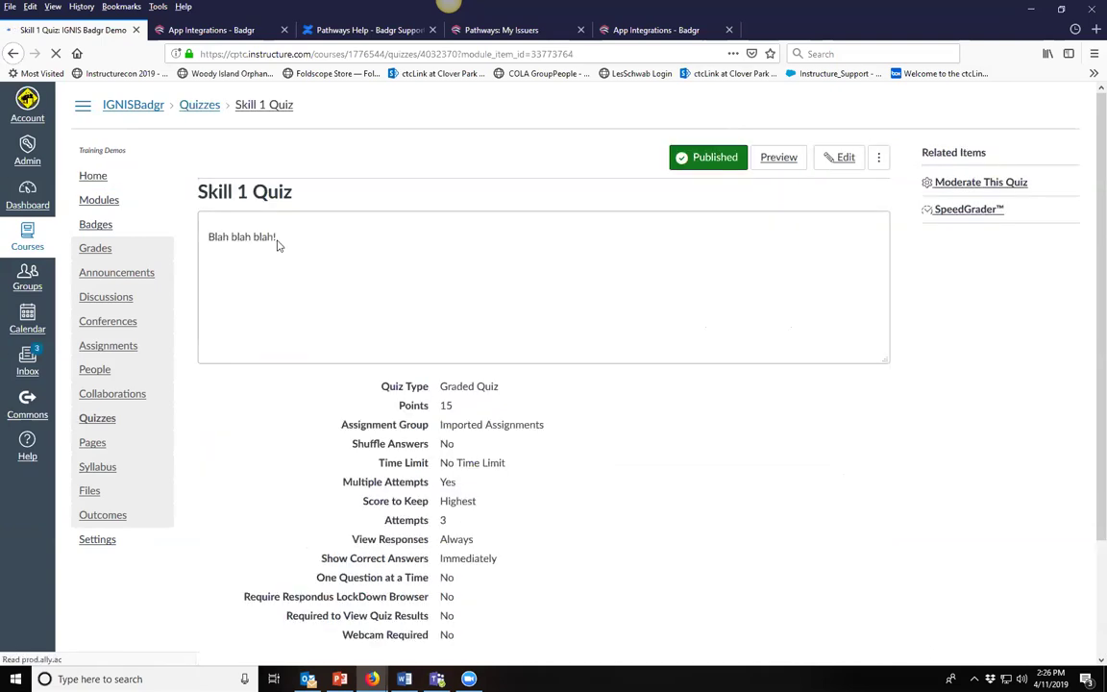
left_click(843, 159)
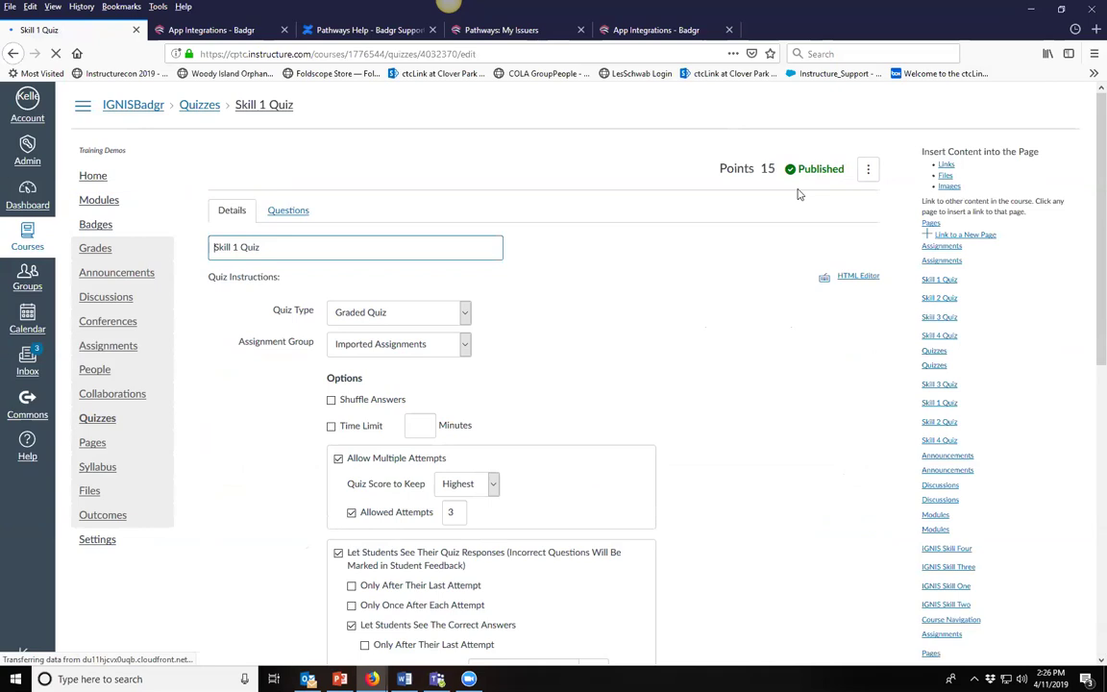
left_click(298, 210)
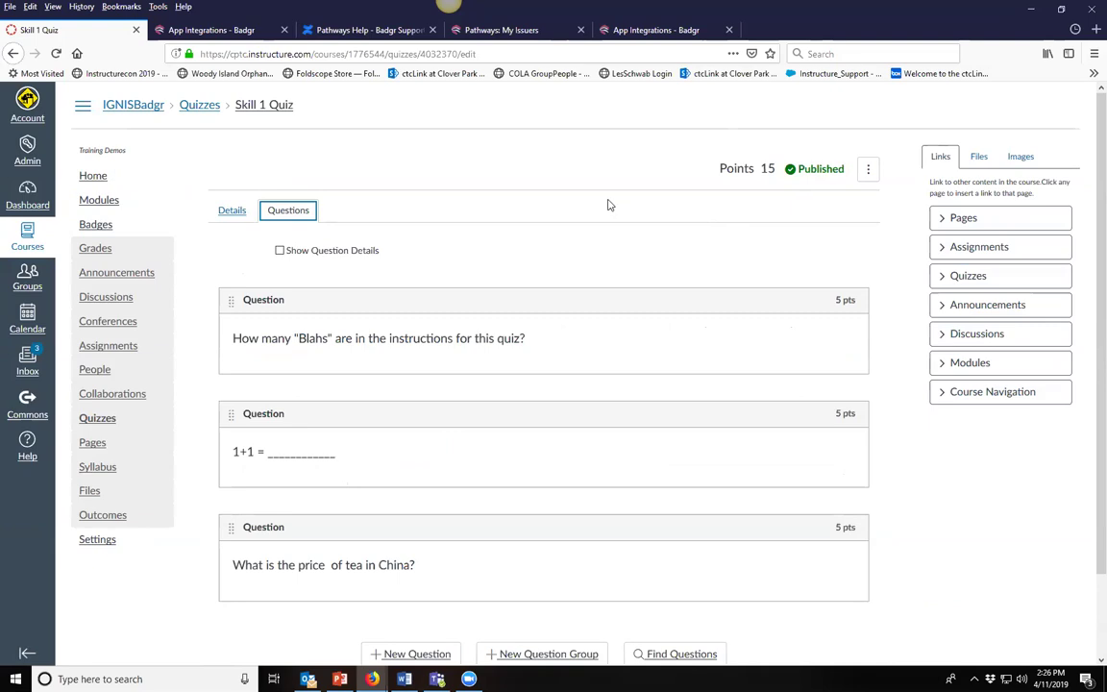
- Save Skill 1 Quiz and return to the IGNIS Badgr Demo course home page
scroll(904, 442, "down", 2)
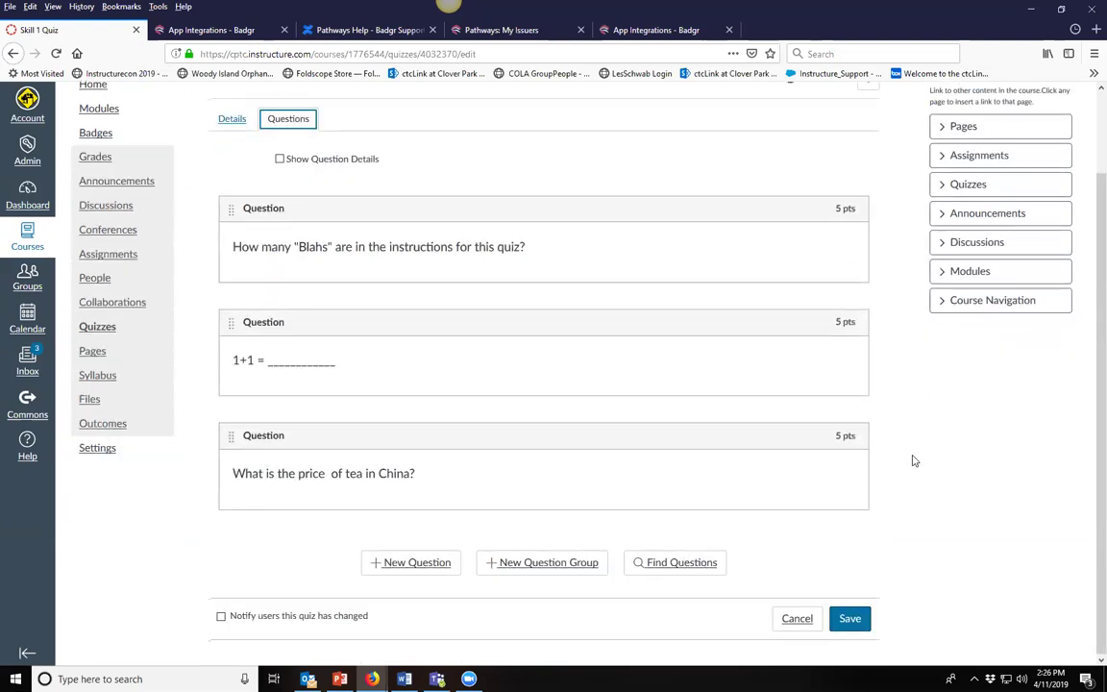
left_click(847, 627)
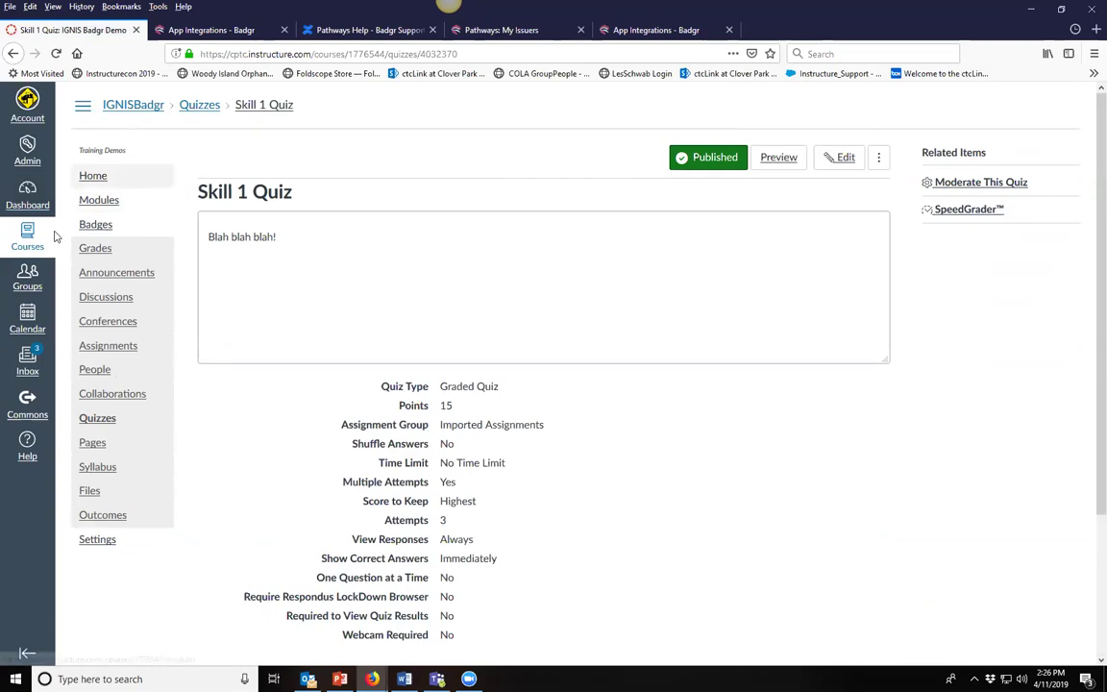
left_click(104, 180)
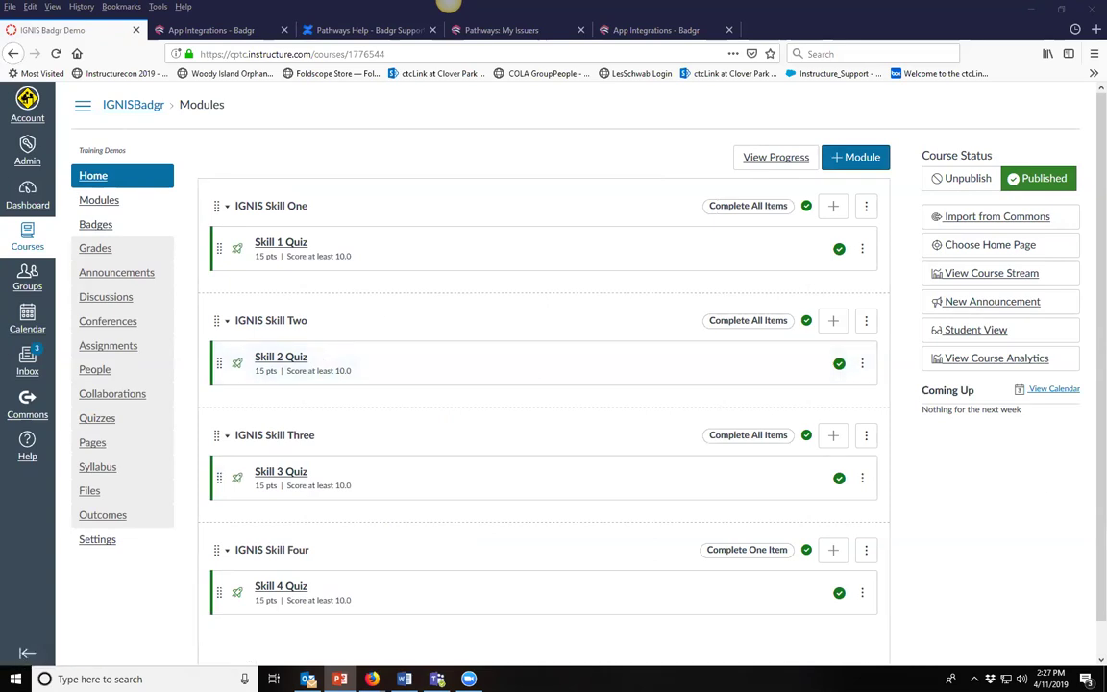
- Switch to PowerPoint, present from the "Prepare Canvas Course" slide, advance to "Create or Select an Issuer", and end the slide show
key("alt+Tab")
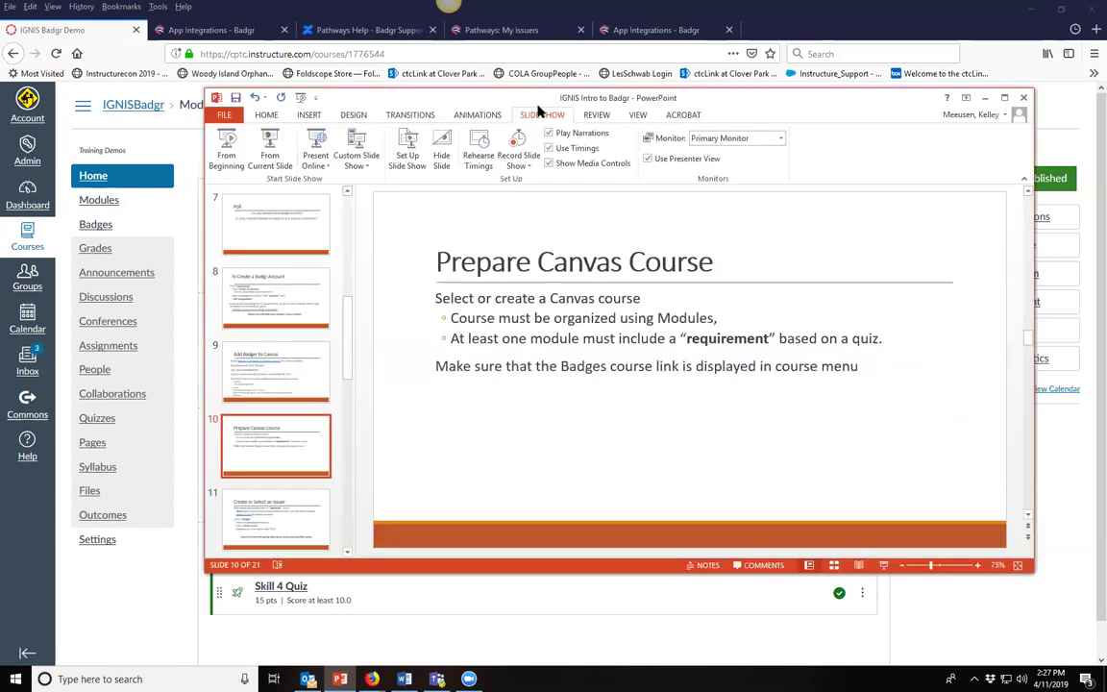
left_click(1005, 97)
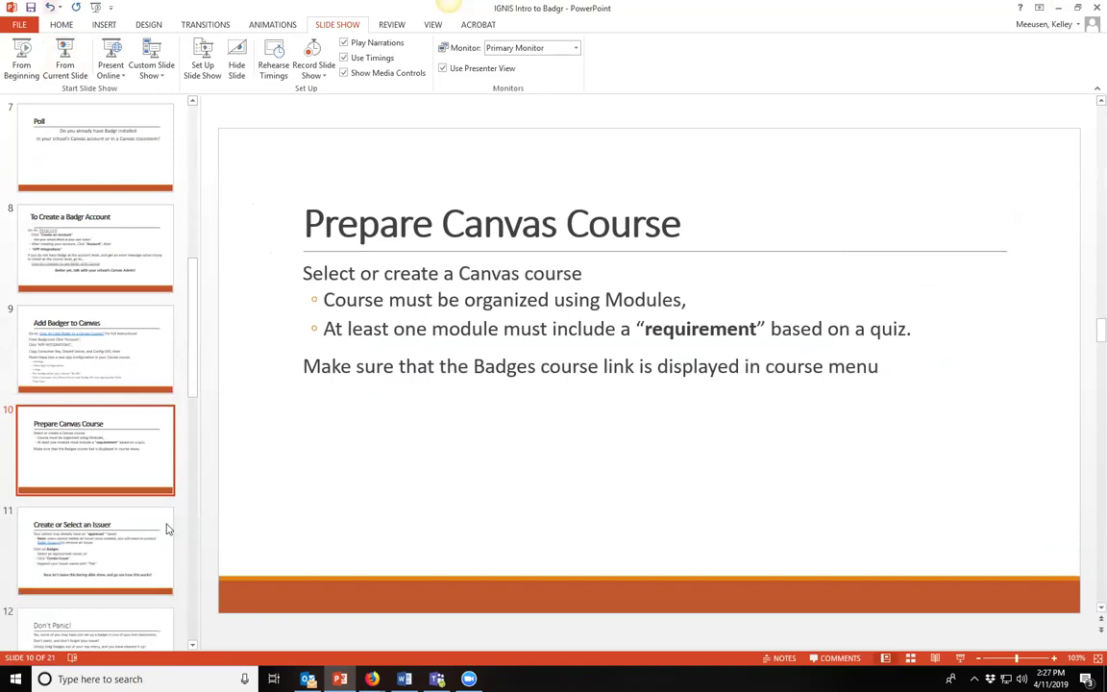
left_click(63, 52)
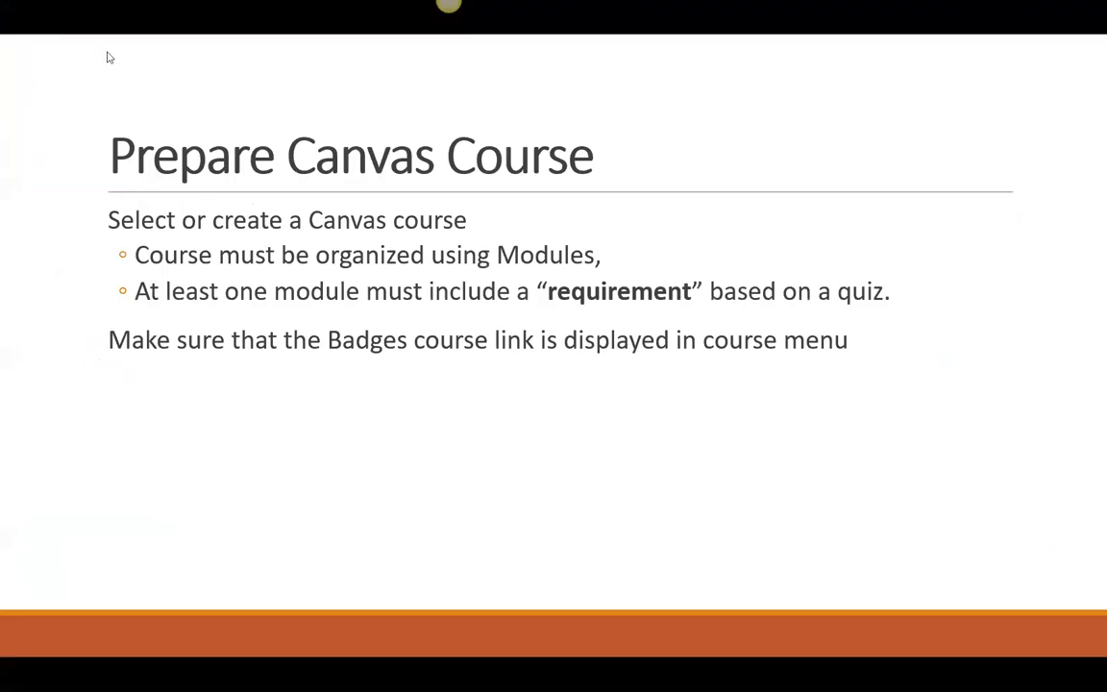
left_click(72, 59)
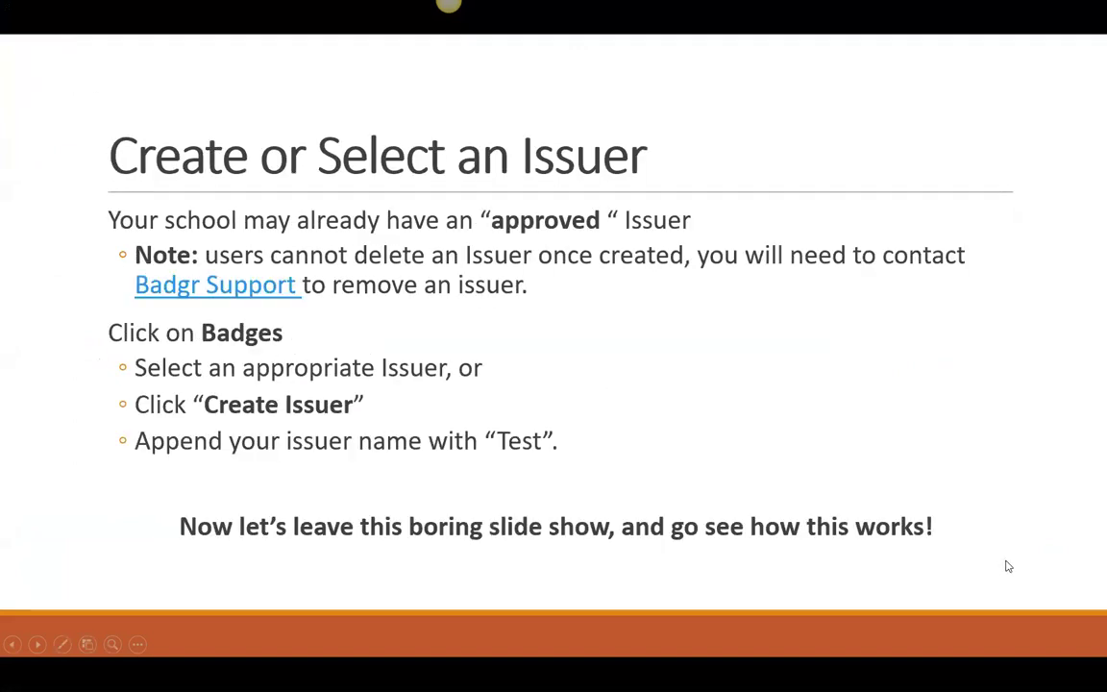
key("Escape")
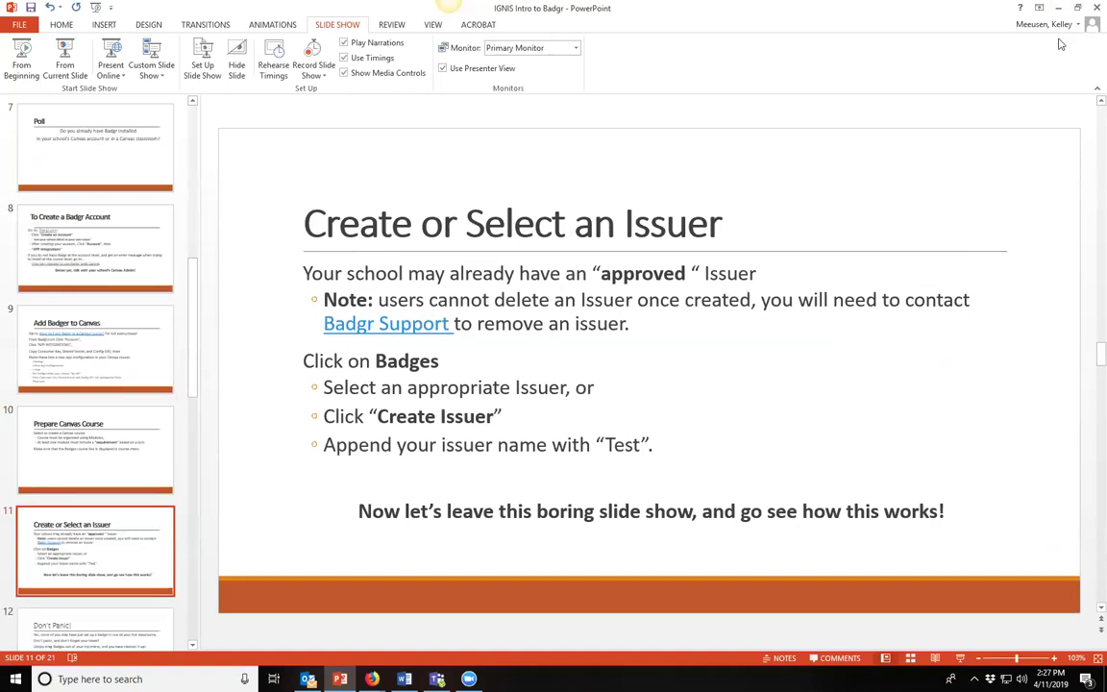
- Switch to Firefox, open the Badges page of the IGNIS Badgr Demo course, and review the available issuers
key("alt+Tab")
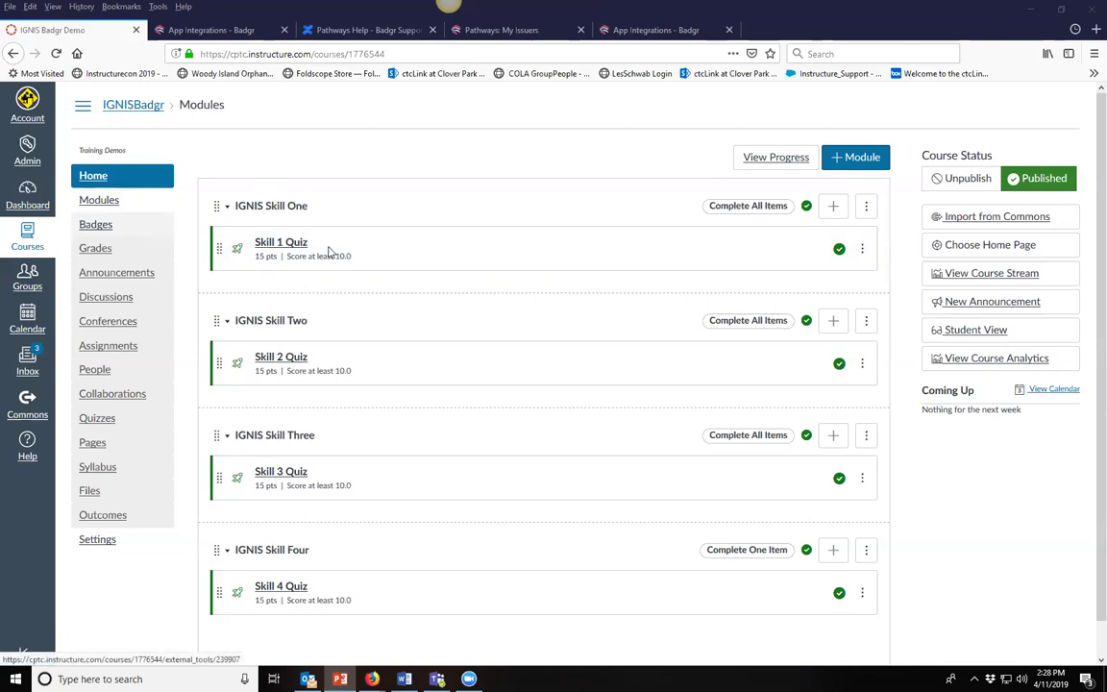
left_click(109, 230)
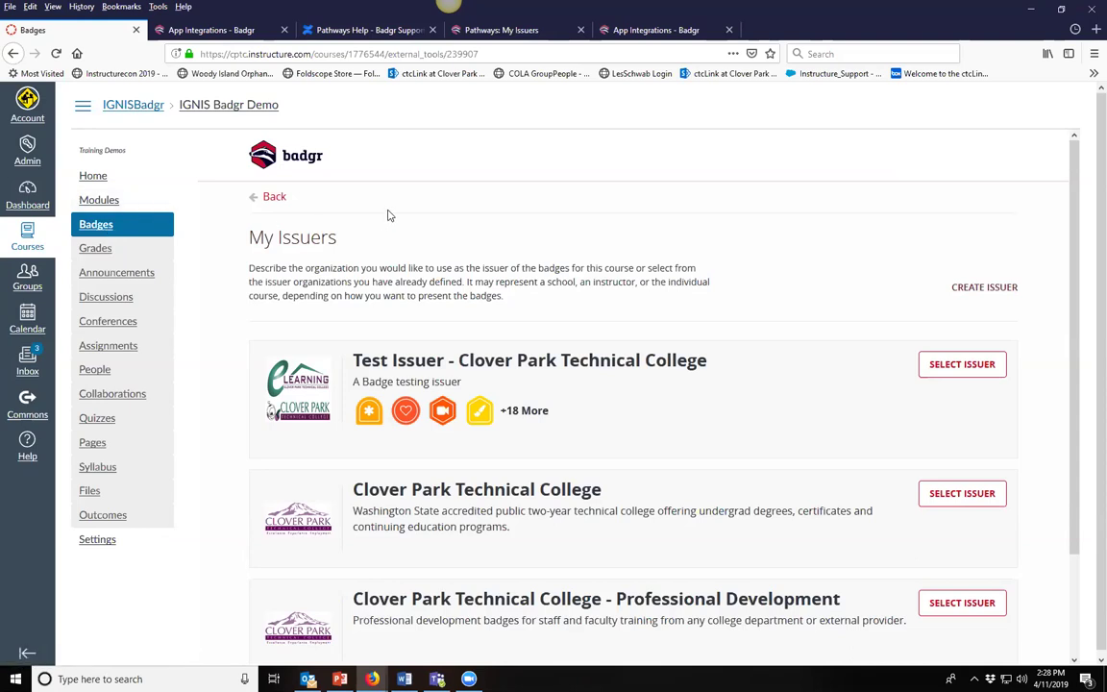
scroll(390, 215, "down", 3)
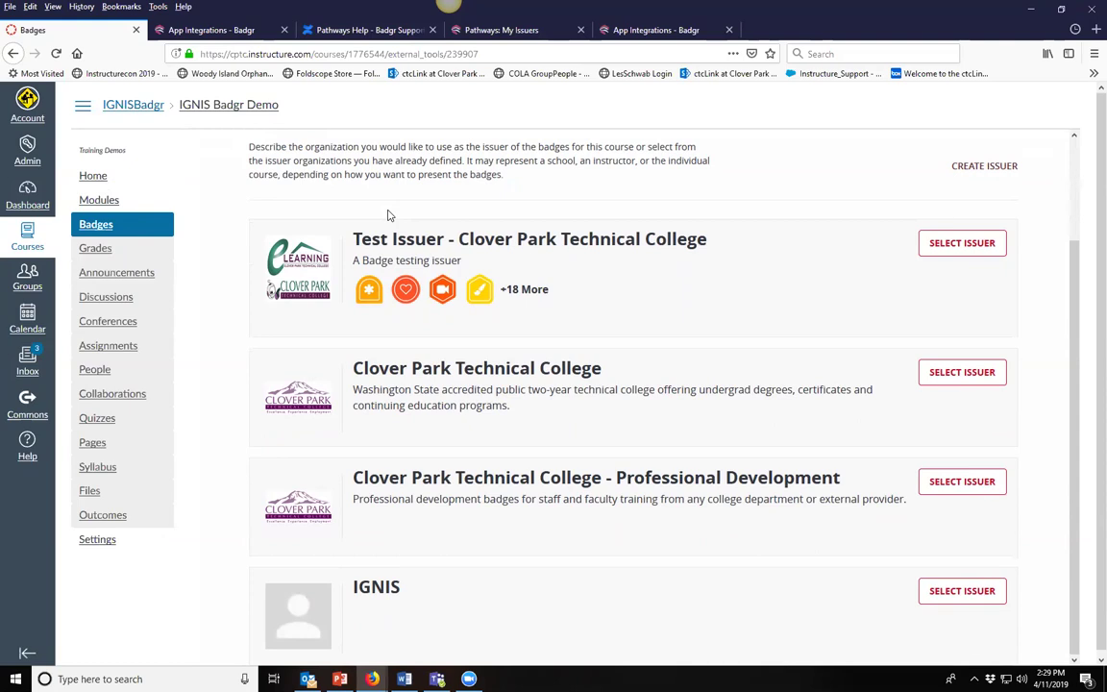
scroll(390, 215, "up", 3)
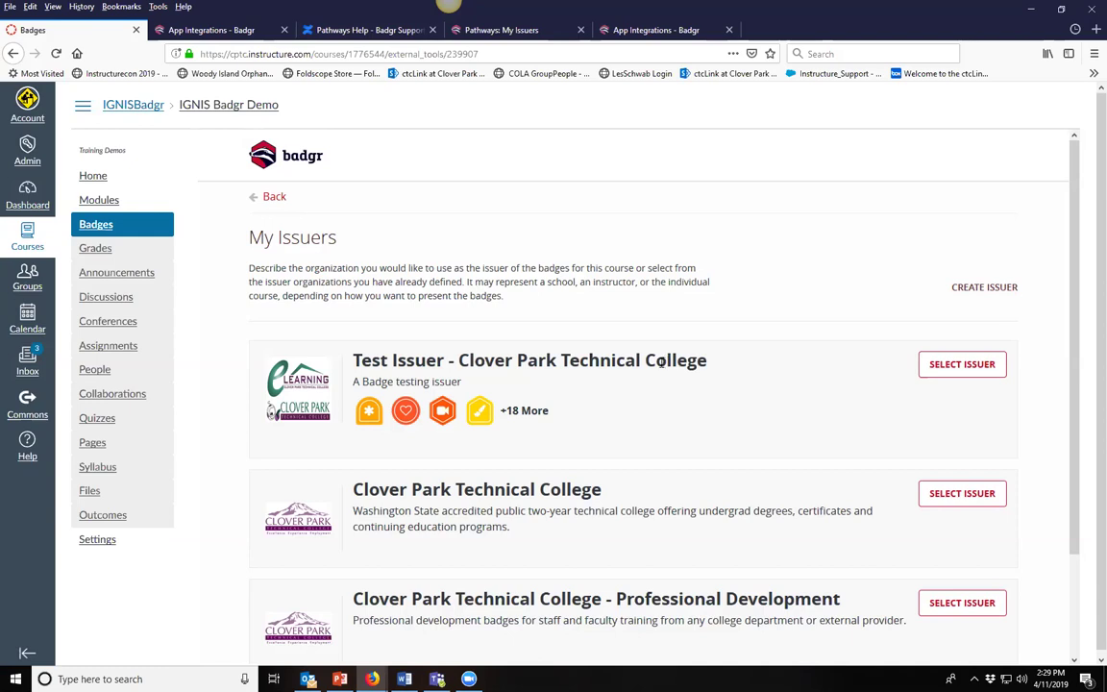
scroll(553, 363, "down", 1)
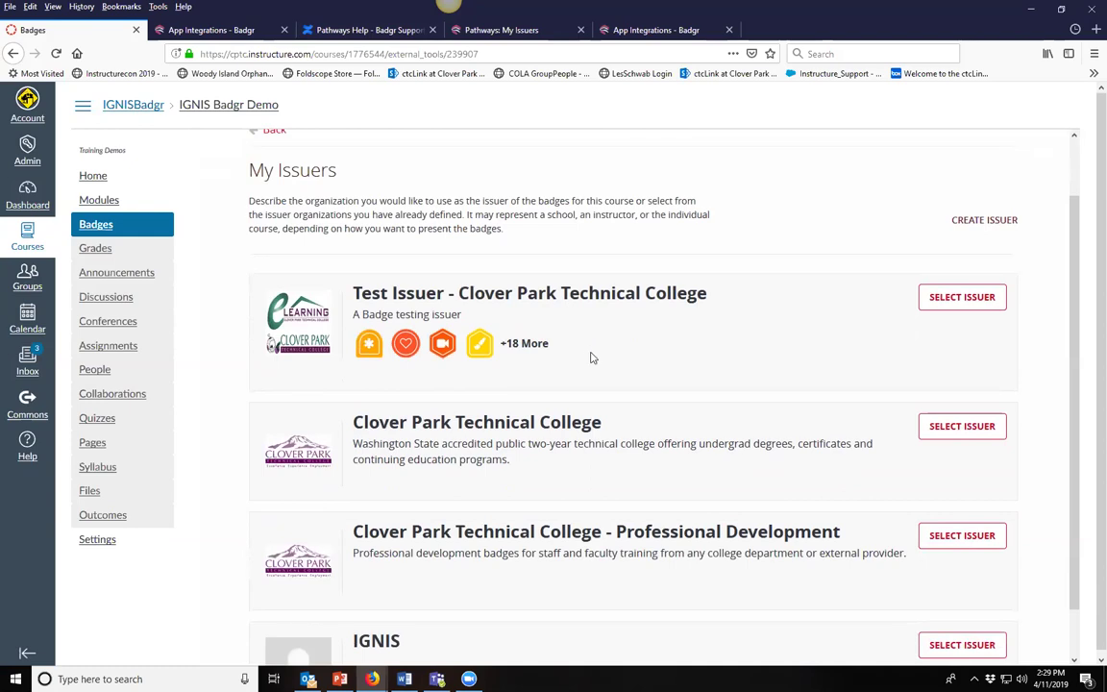
scroll(593, 357, "down", 1)
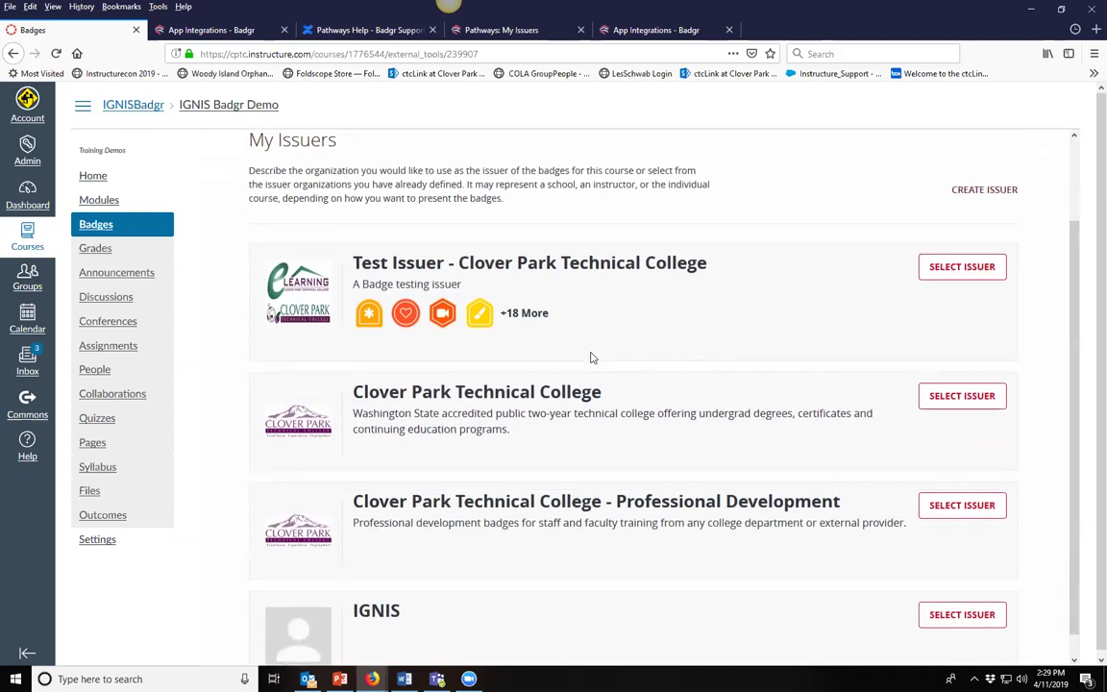
scroll(602, 355, "down", 1)
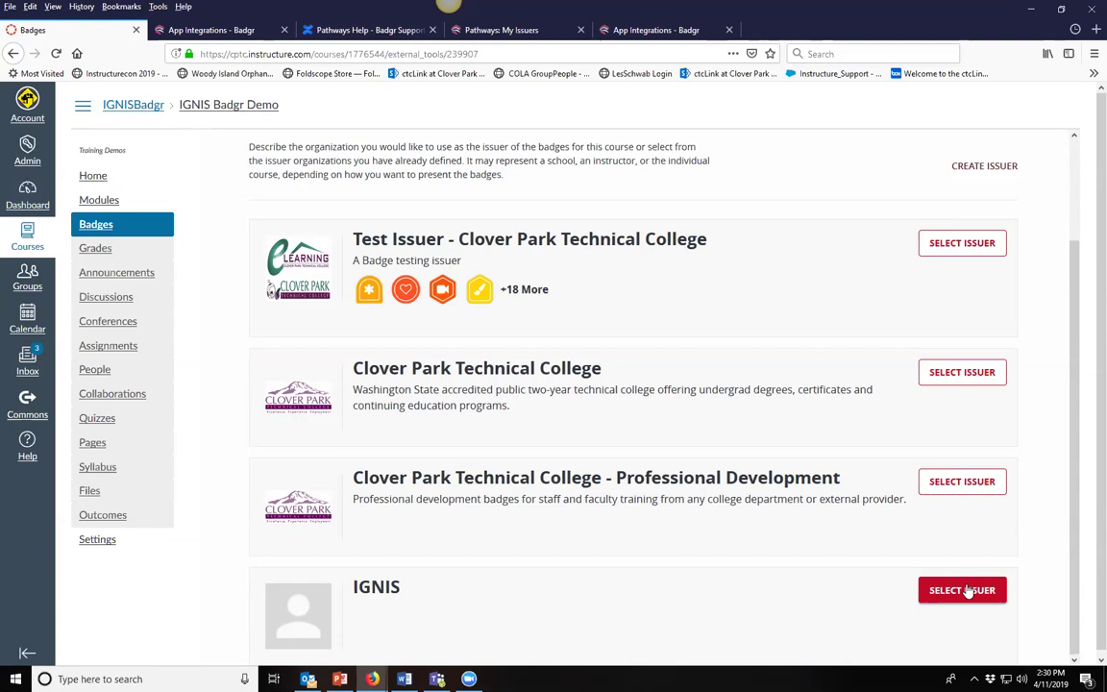
- Select IGNIS as the course issuer and check the badge choices for module IGNIS Skill One
left_click(967, 592)
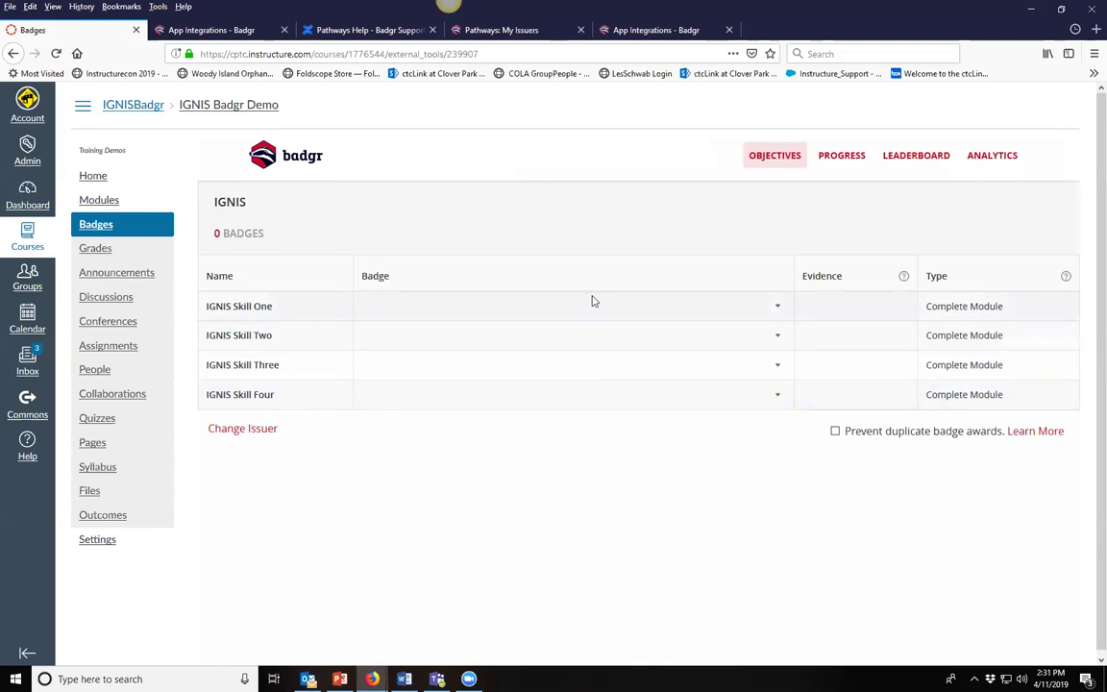
left_click(356, 289)
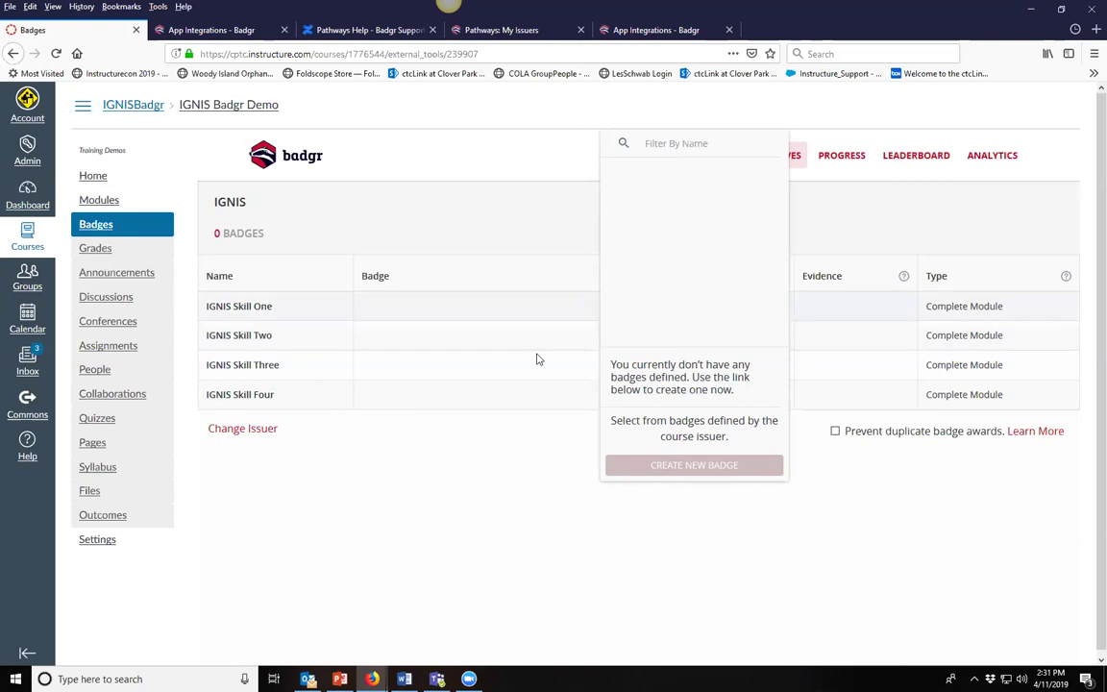
left_click(399, 346)
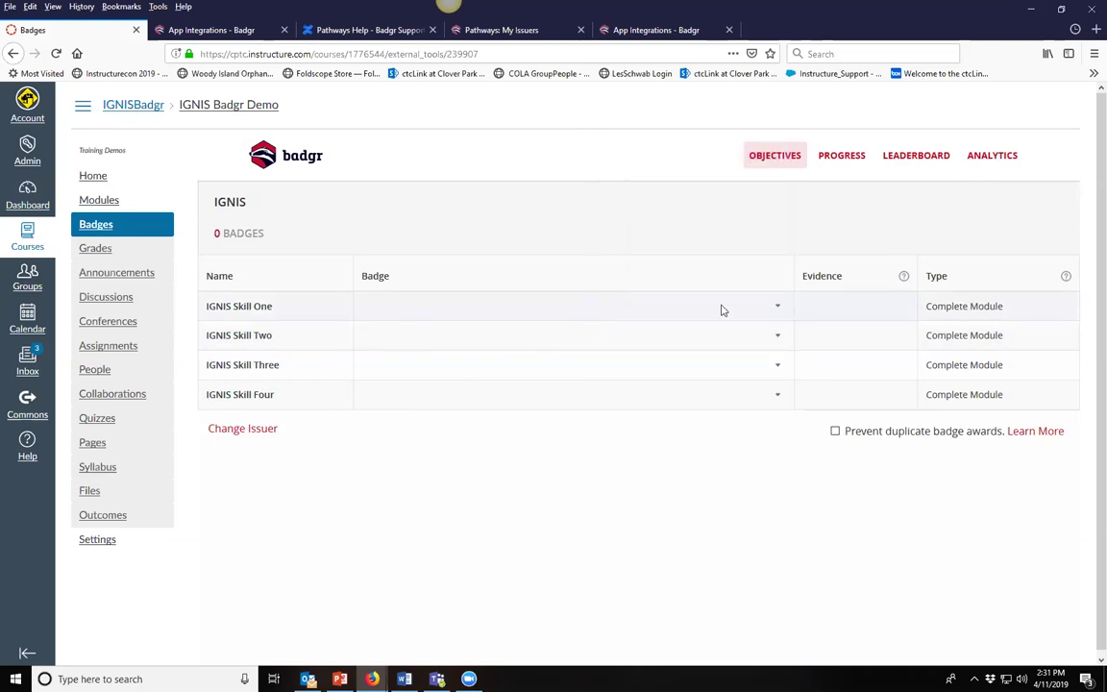
left_click(764, 306)
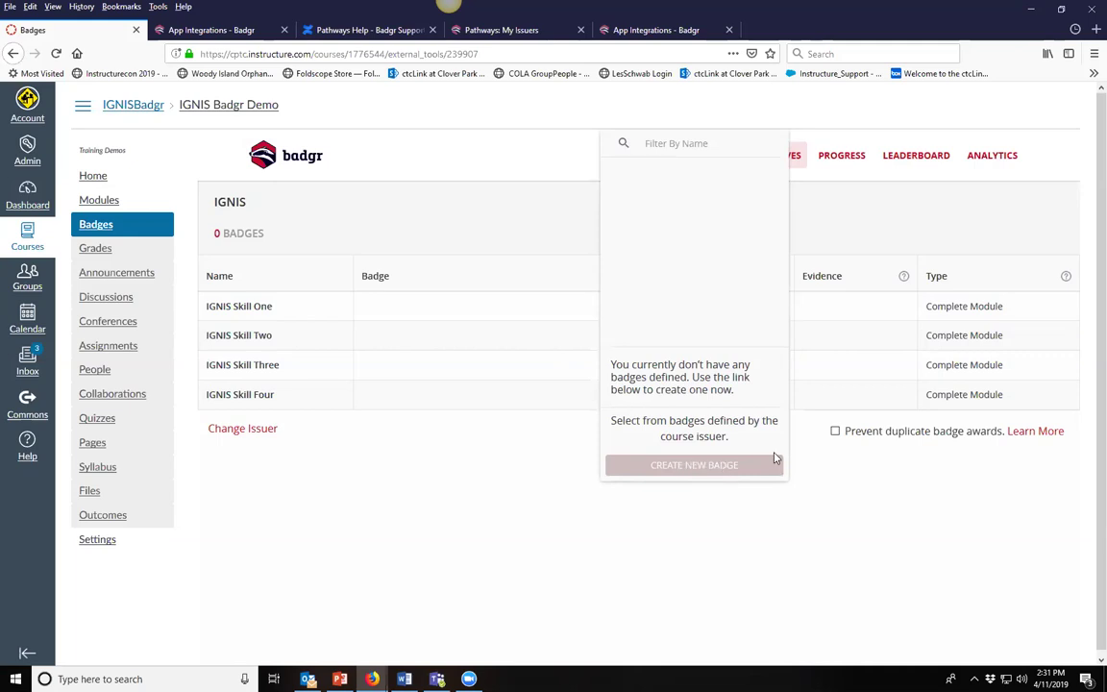
left_click(810, 435)
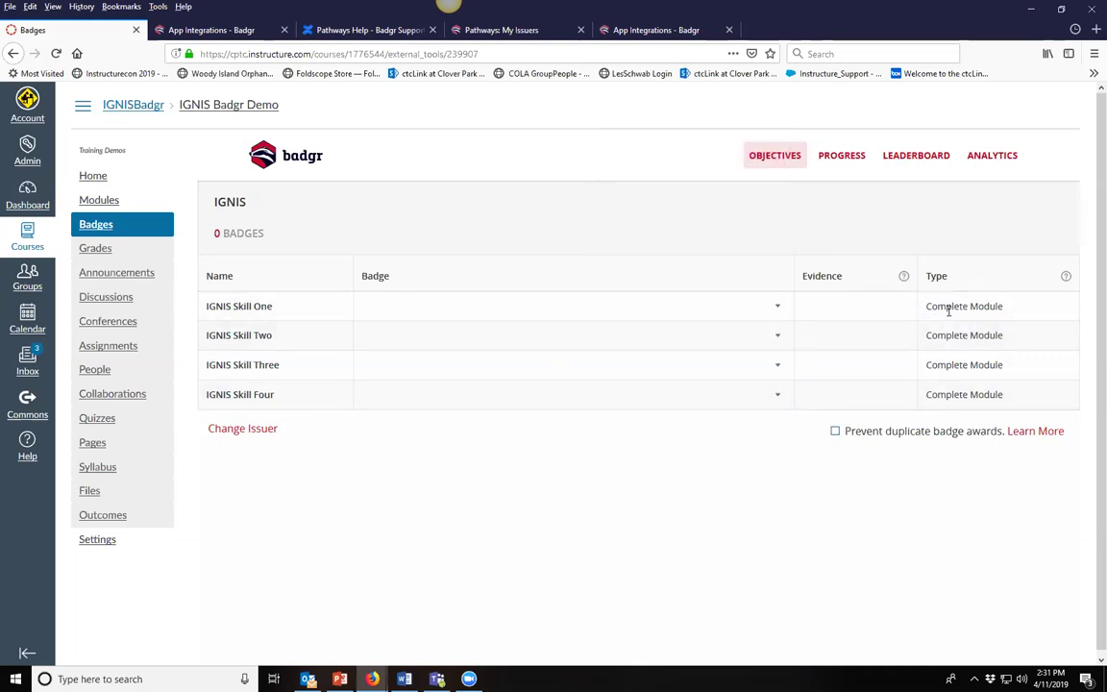
- Turn on prevention of duplicate badge awards and check the badge choices for module IGNIS Skill Two
left_click(835, 434)
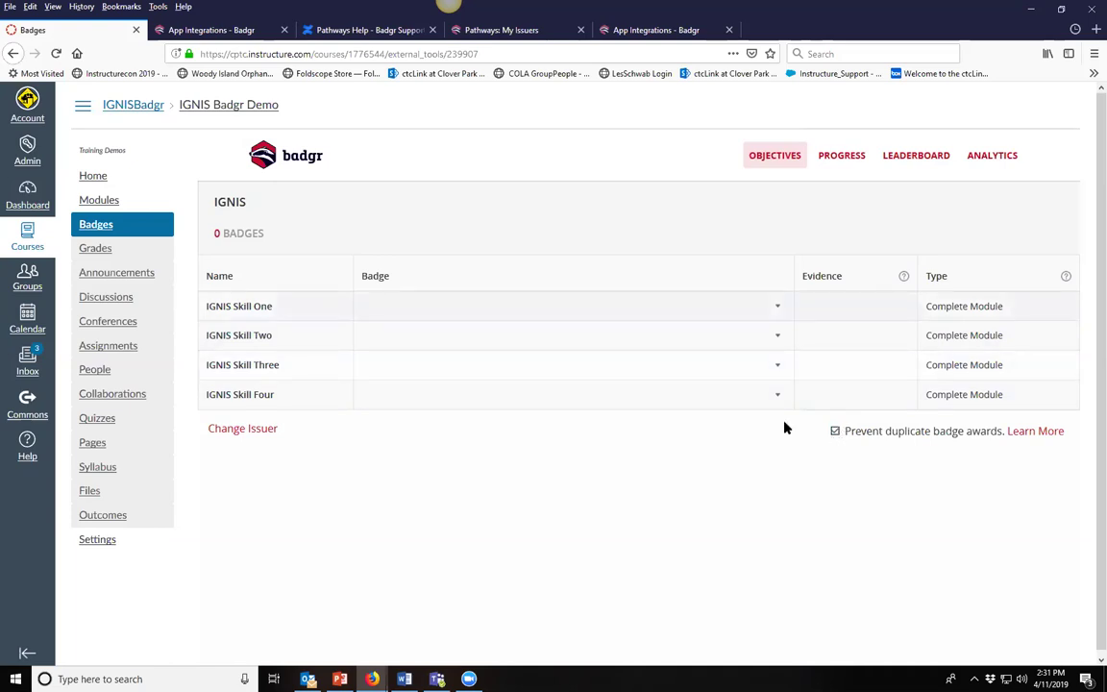
left_click(760, 335)
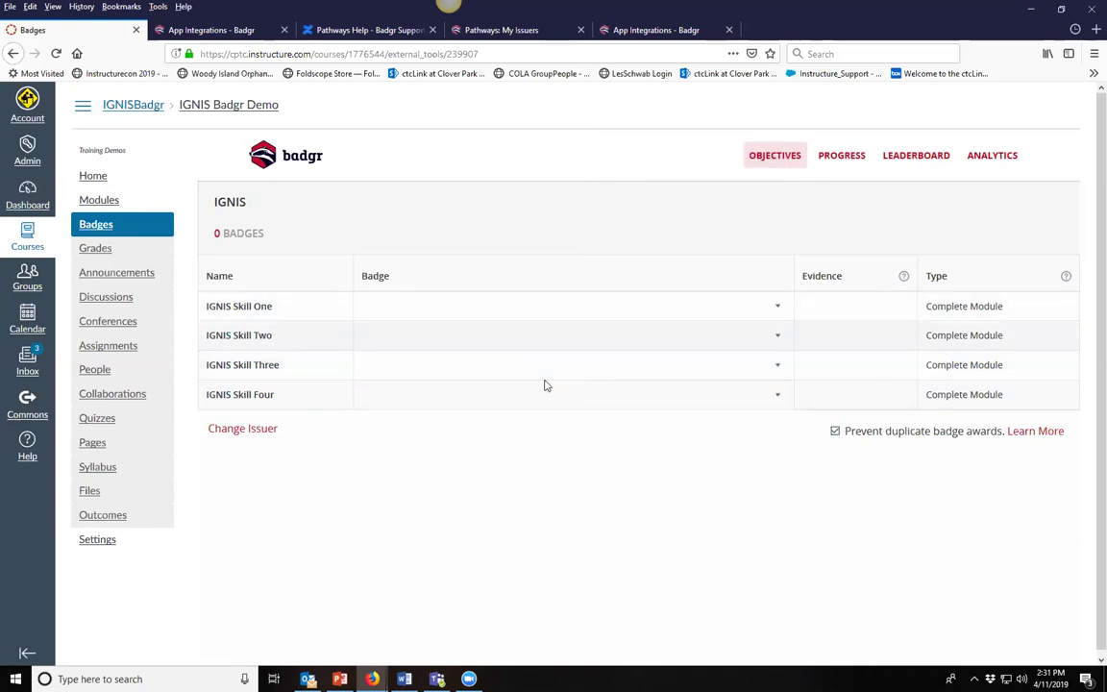
left_click(779, 339)
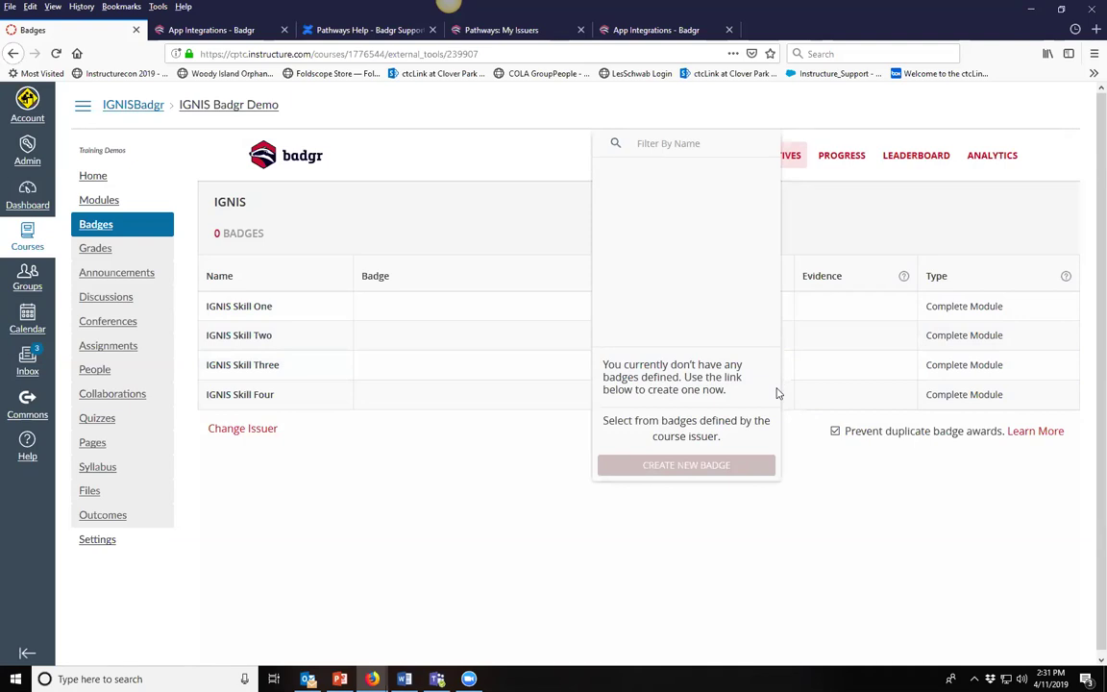
left_click(794, 484)
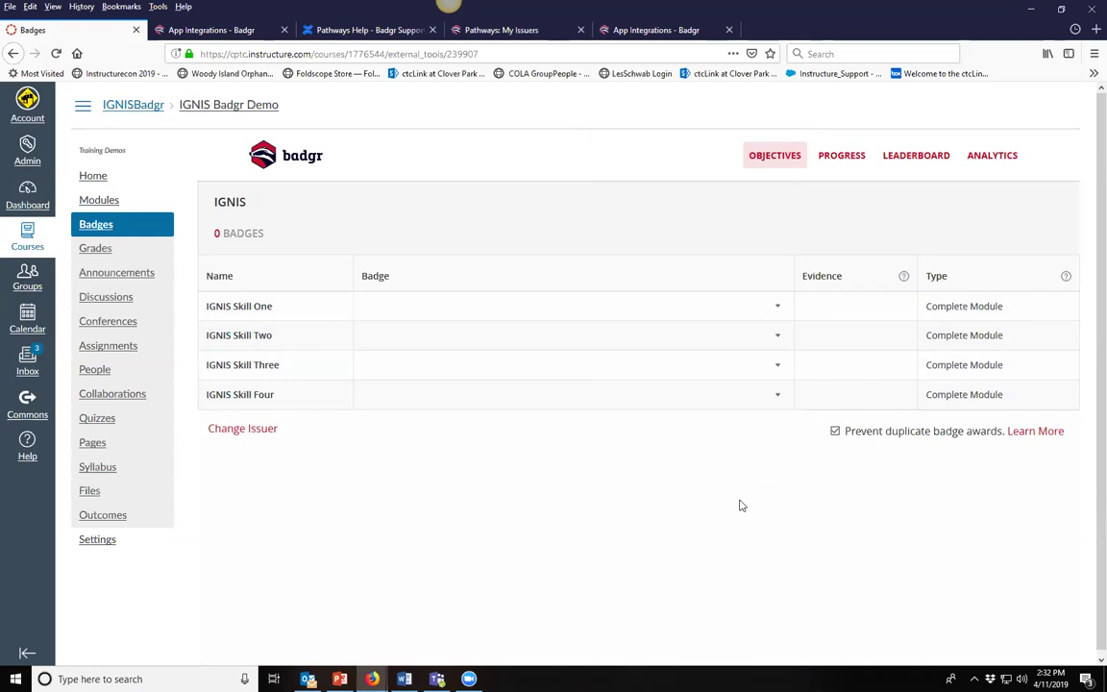
- Change the course's badge issuer to Test Issuer - Clover Park Technical College
left_click(252, 429)
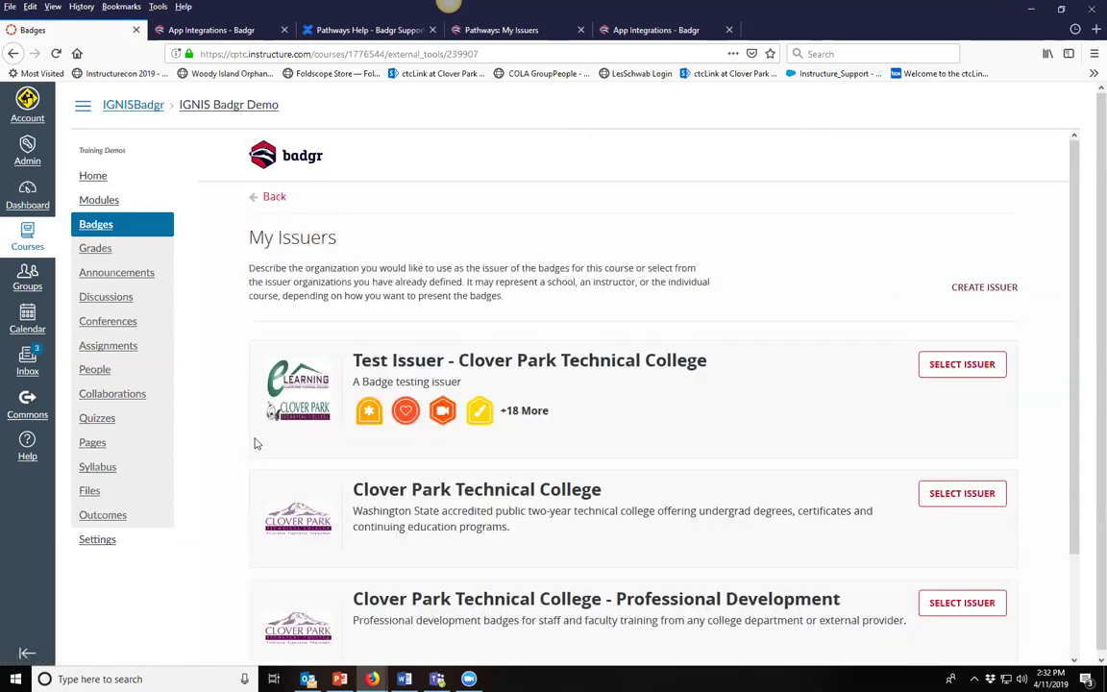
left_click(962, 371)
key("Return")
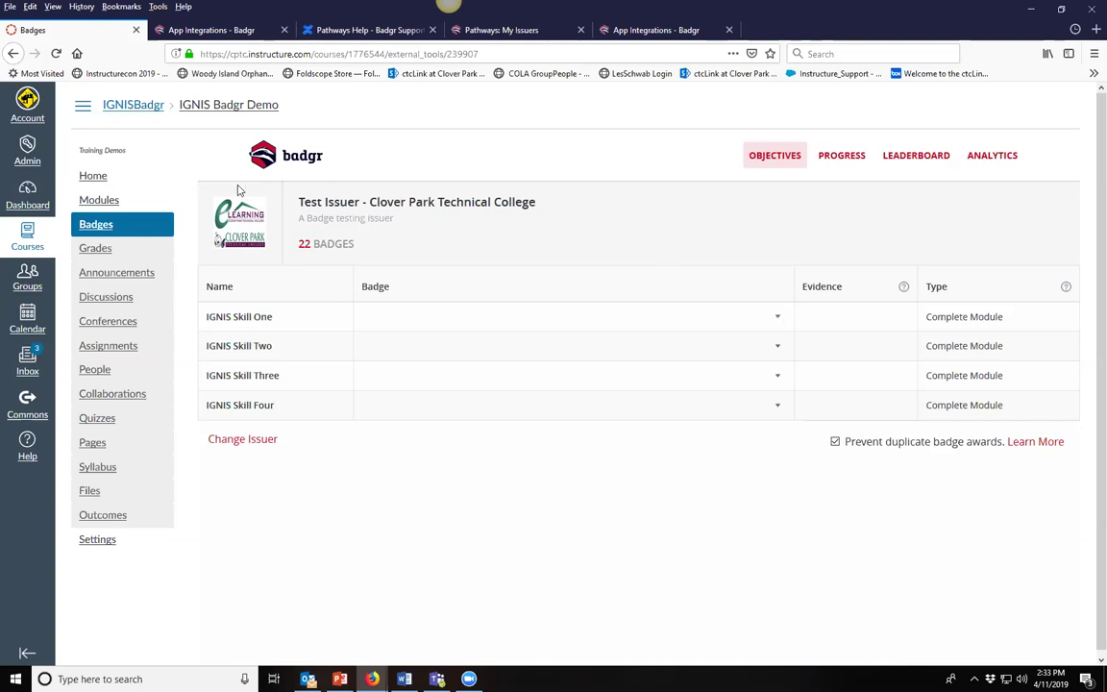
- Open Badgr Test Course and view the badges assigned to its modules
left_click(27, 235)
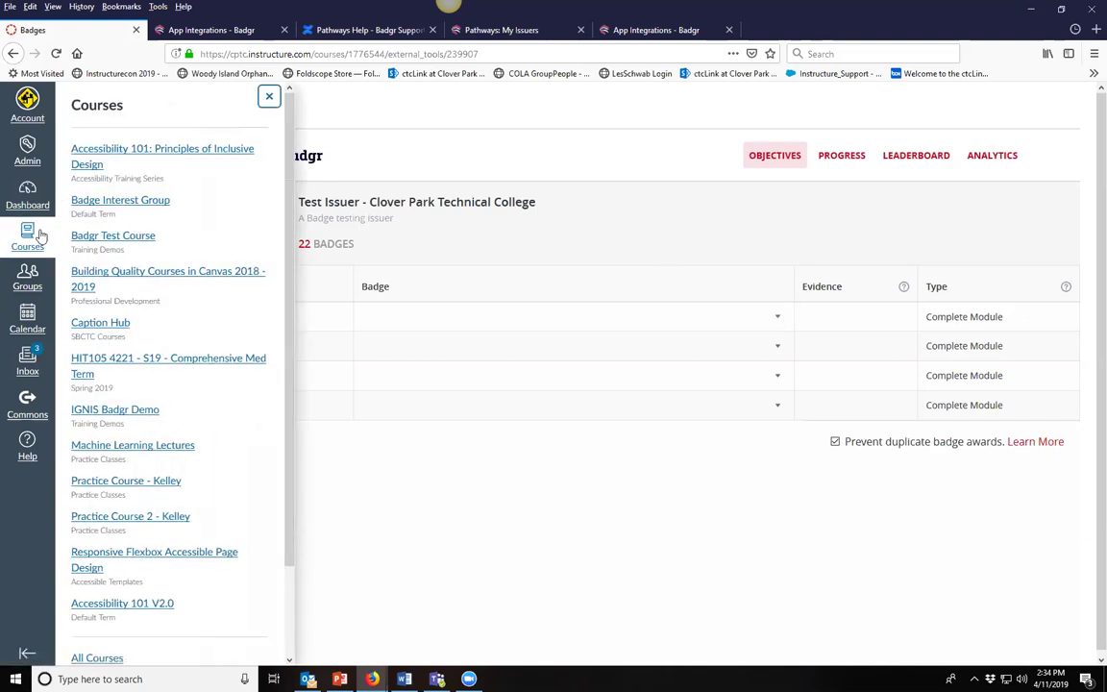
left_click(96, 237)
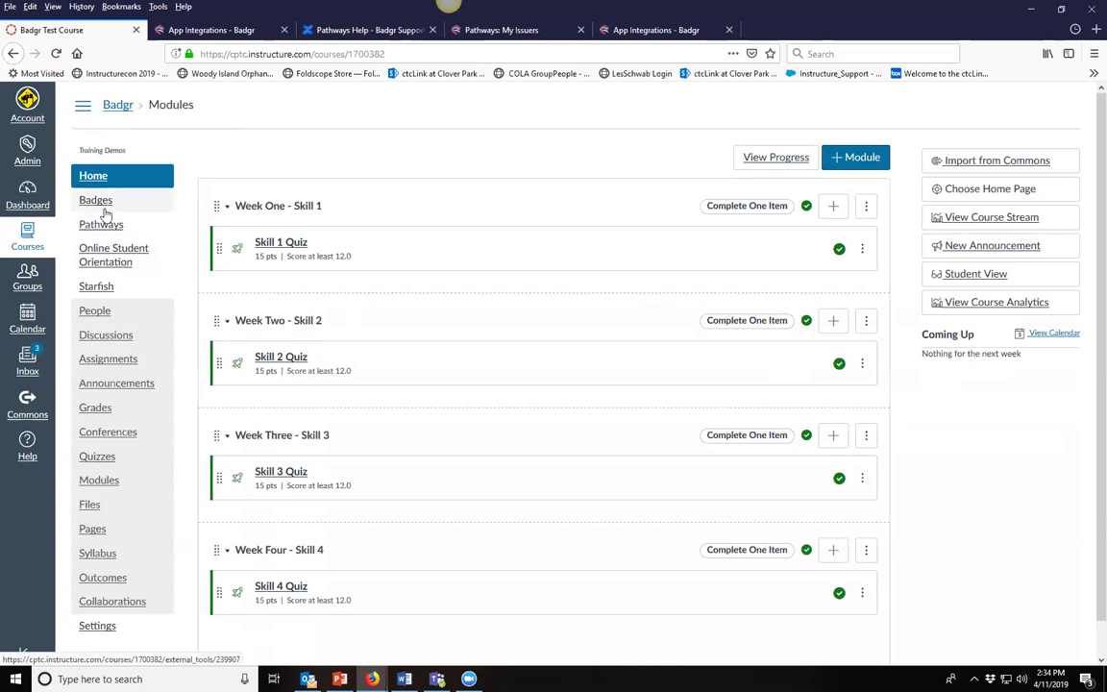
left_click(101, 201)
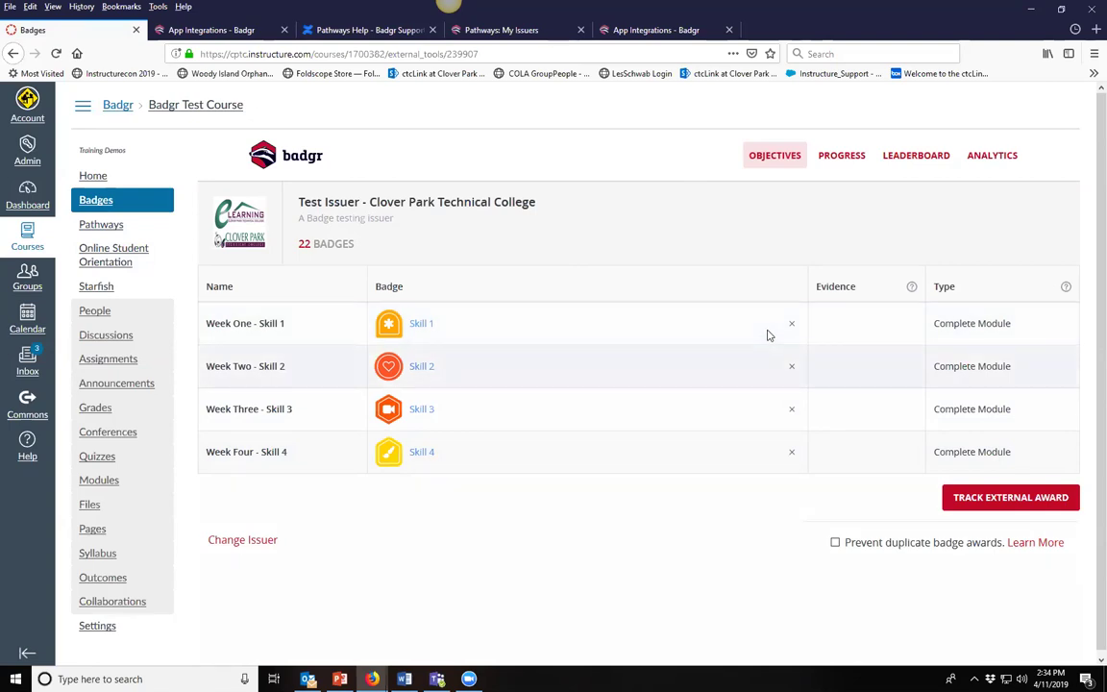
- View the students' badge progress and the leaderboard for Badgr Test Course
key("Tab")
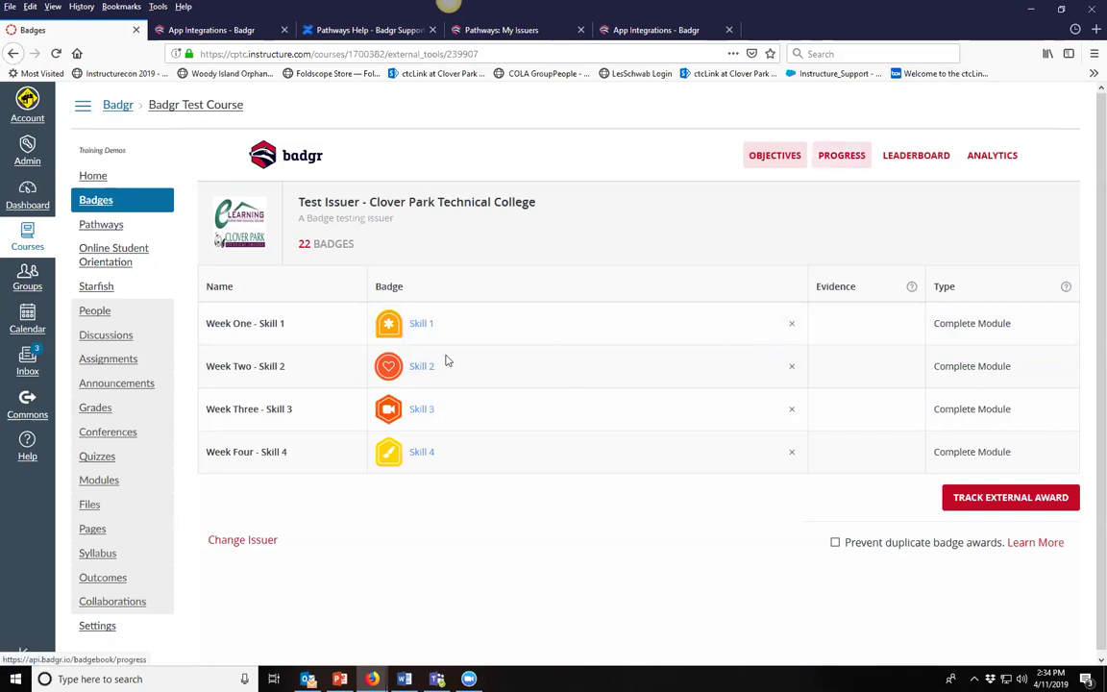
key("Return")
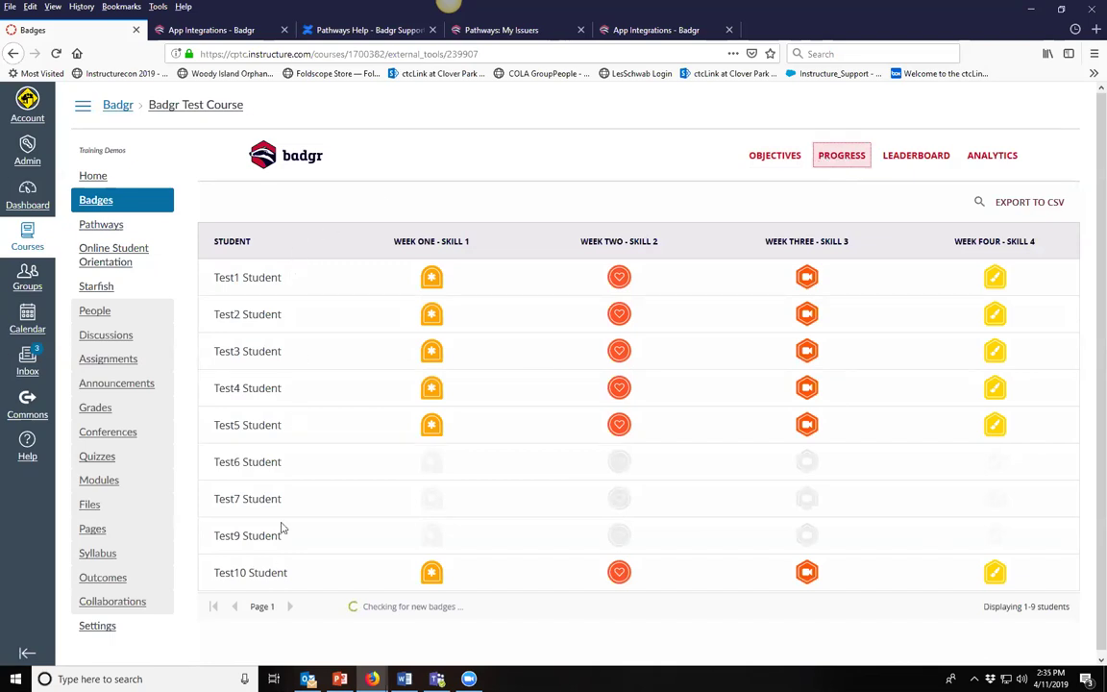
key("Tab")
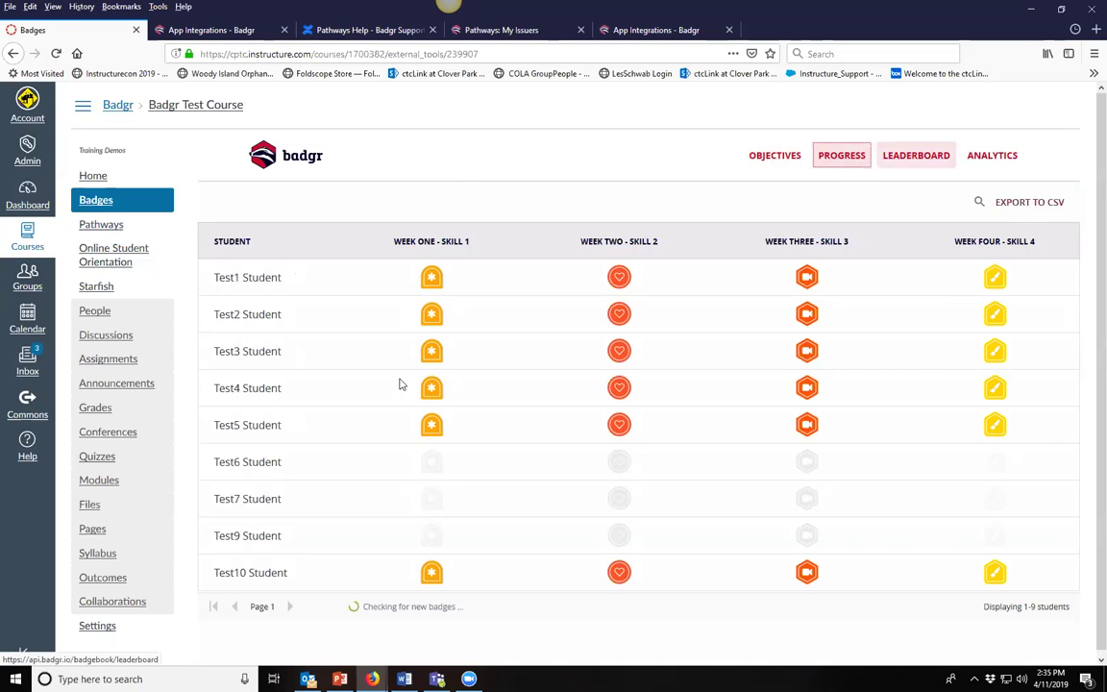
key("Return")
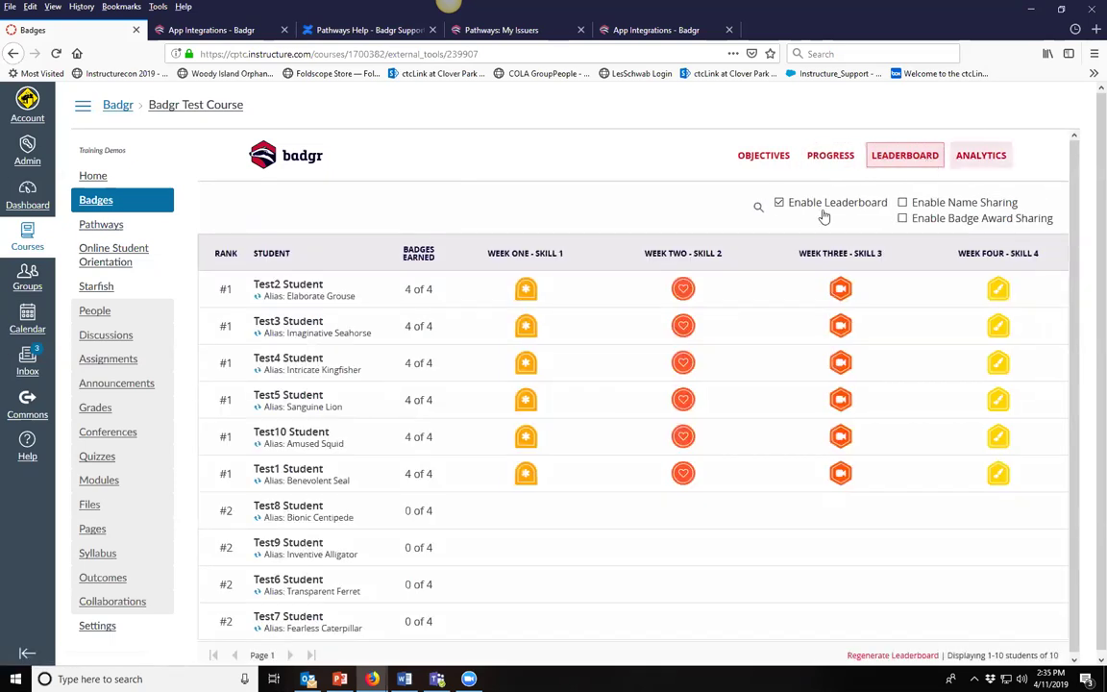
- Open the badge analytics for Badgr Test Course and examine the badge awards and unique recipients charts
key("Tab")
key("Return")
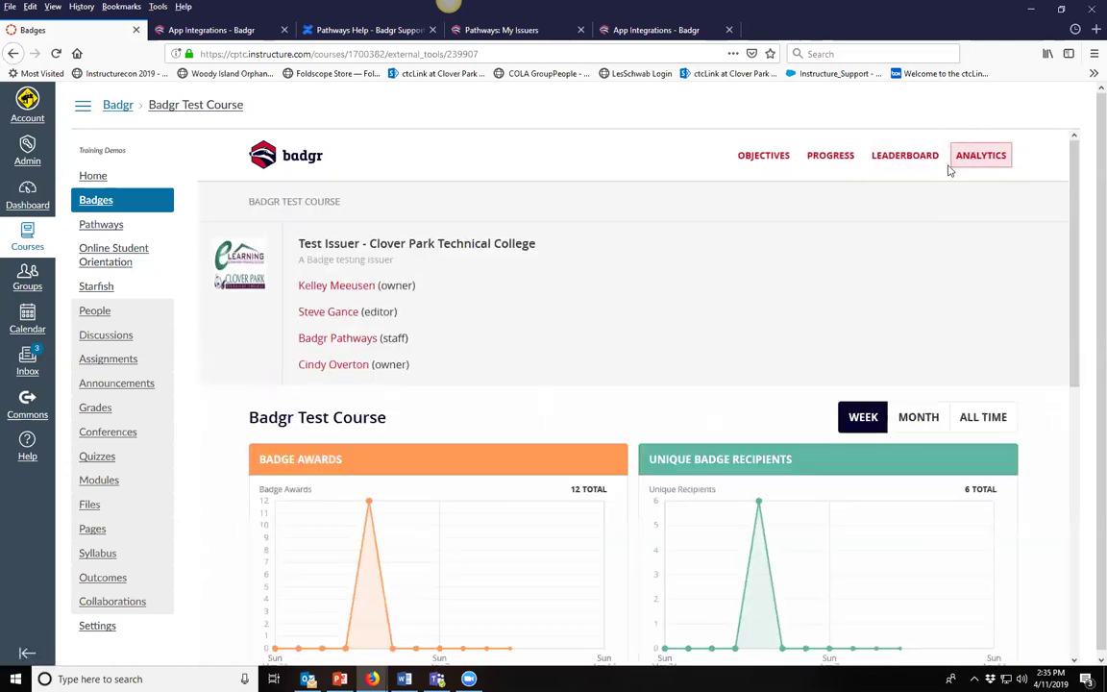
scroll(947, 170, "down", 3)
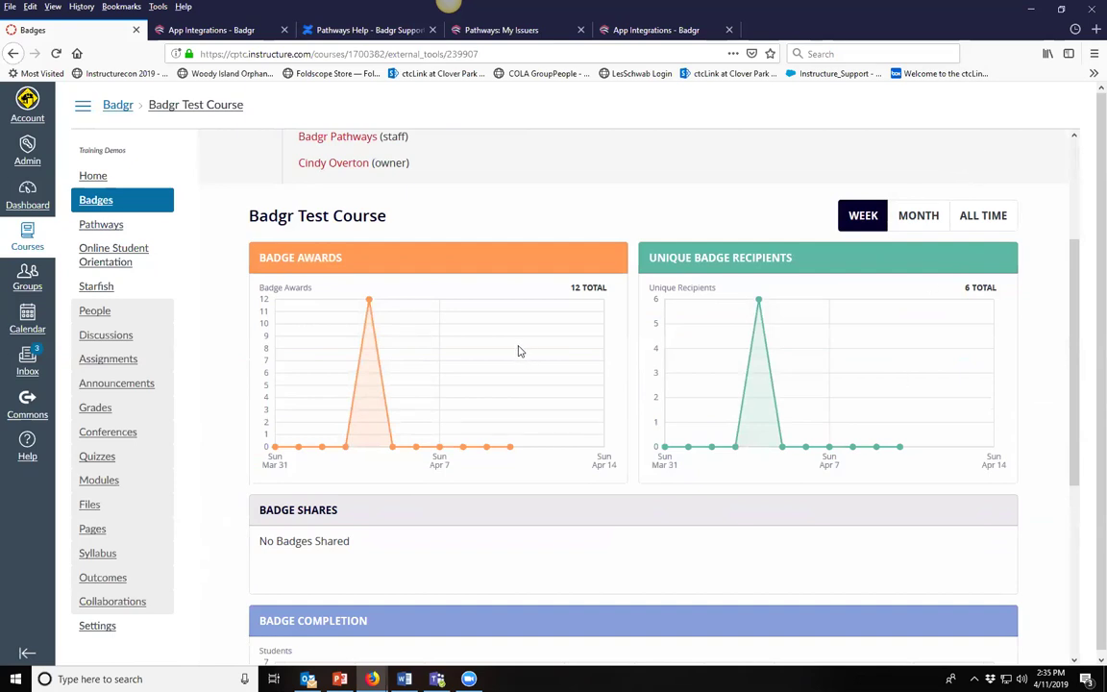
- Examine the badge completion chart and the top awarded badges in the Badgr Test Course analytics
scroll(525, 361, "down", 5)
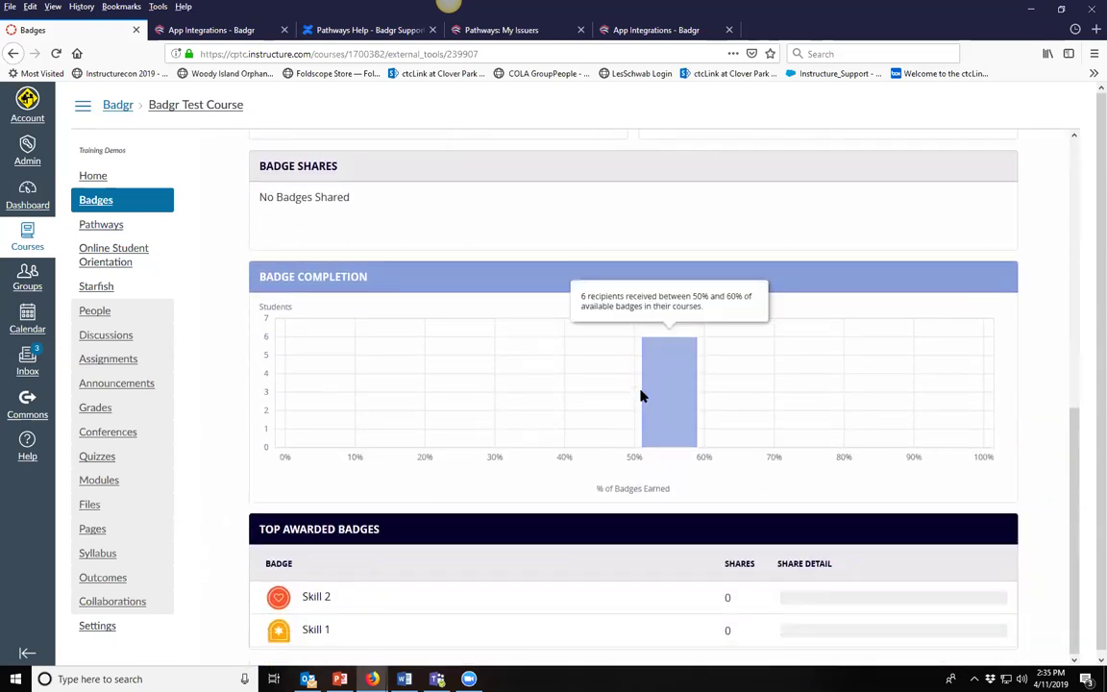
scroll(642, 396, "up", 7)
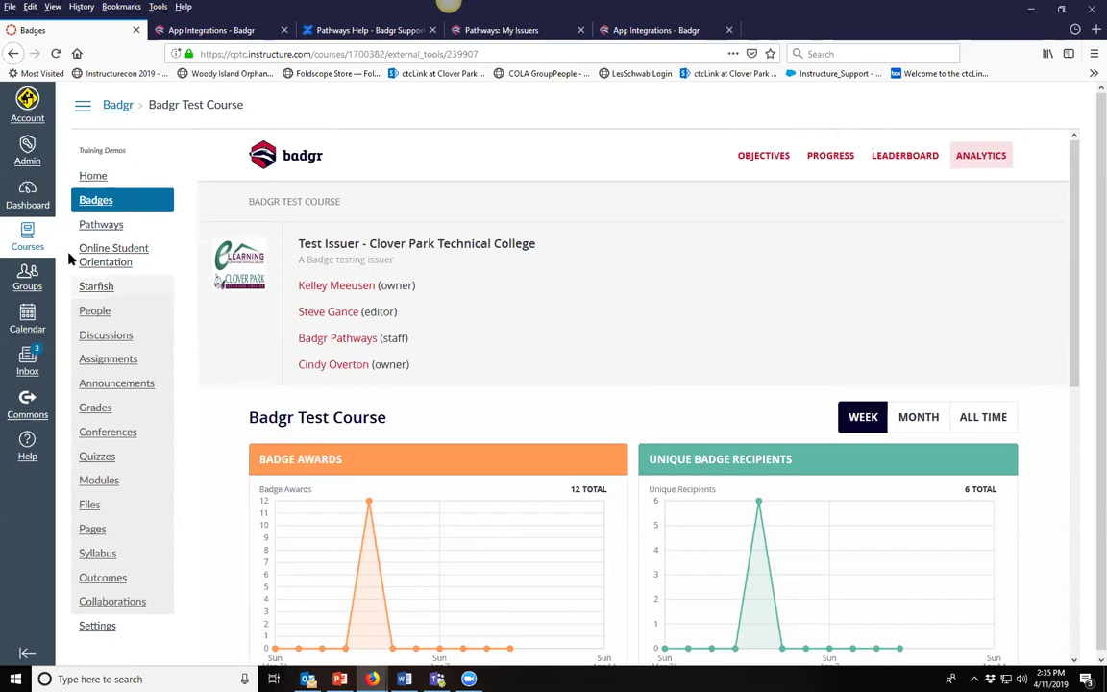
- Open the badges of the IGNIS Badgr Demo course and assign the Skill 2 badge to the IGNIS Skill Two module
left_click(28, 240)
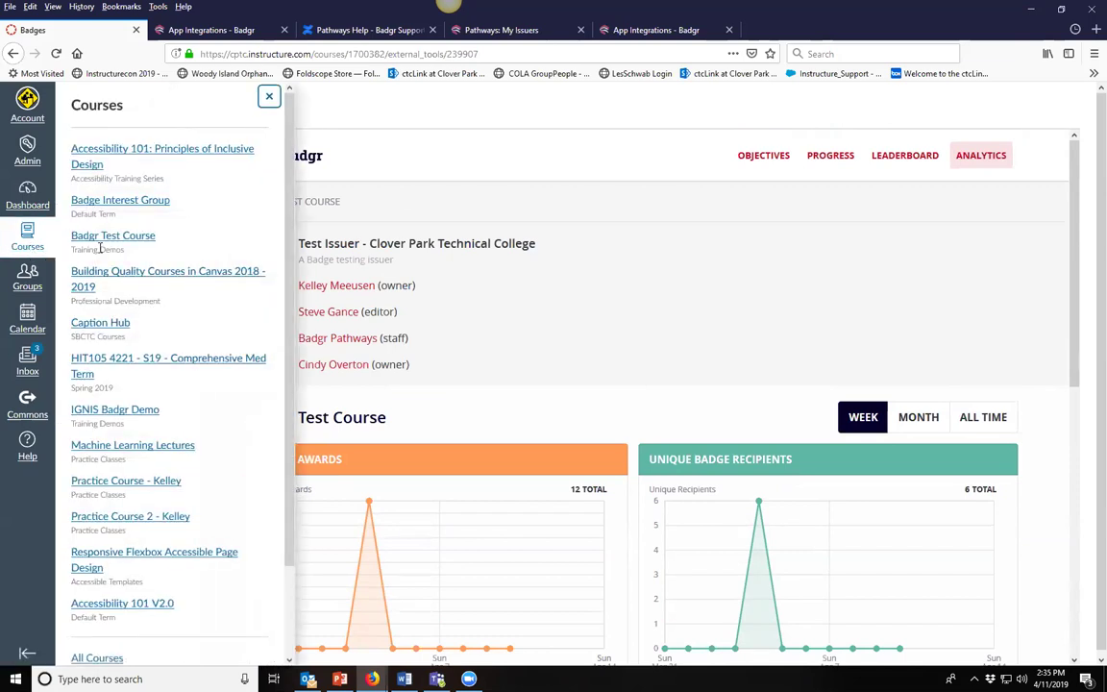
left_click(94, 413)
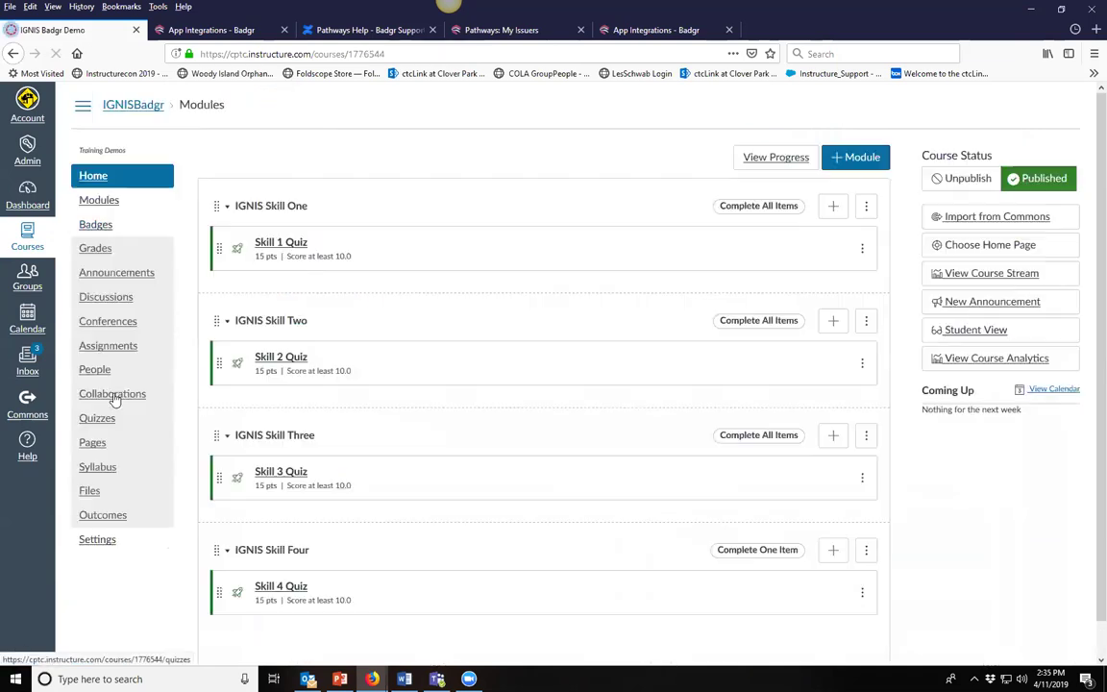
left_click(103, 226)
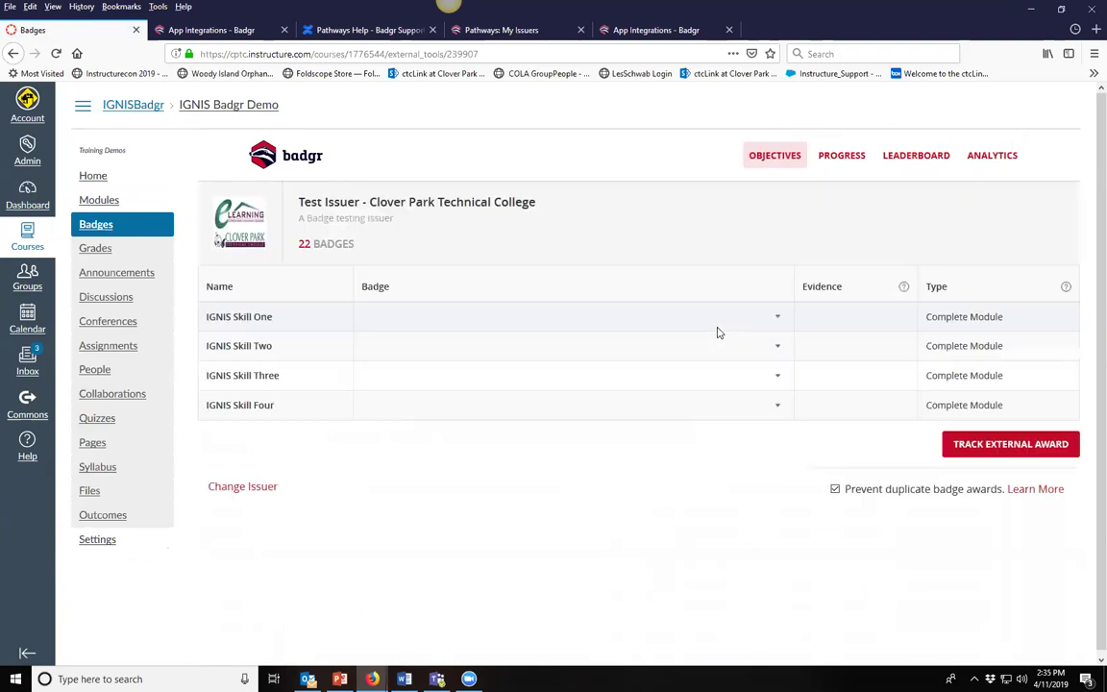
left_click(790, 355)
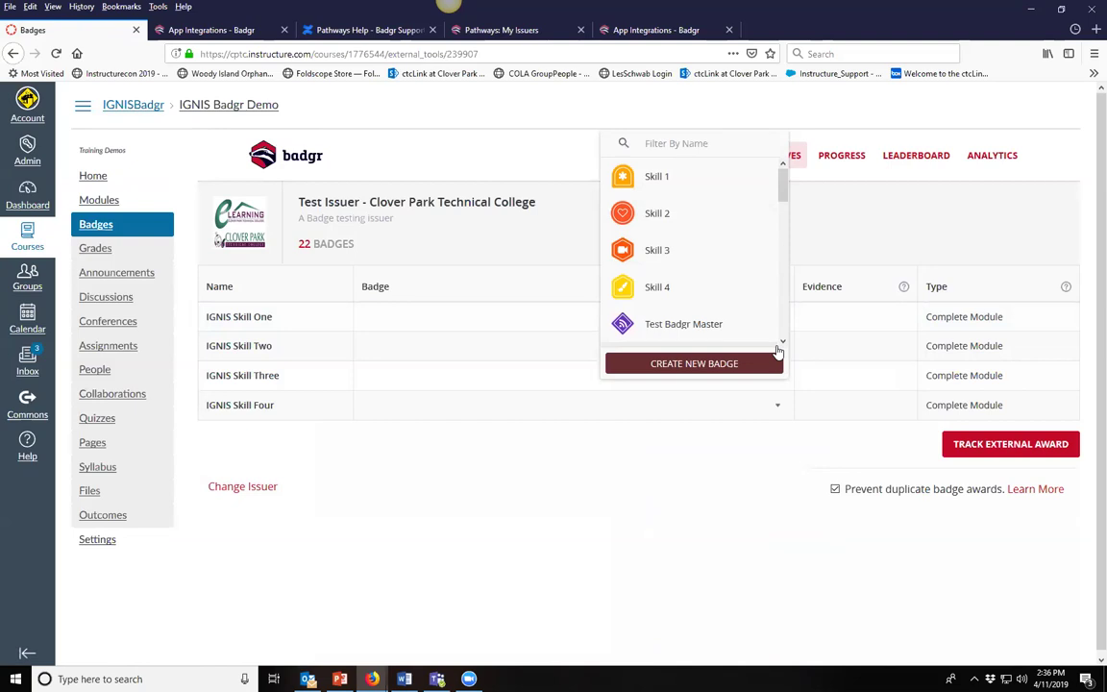
left_click(661, 212)
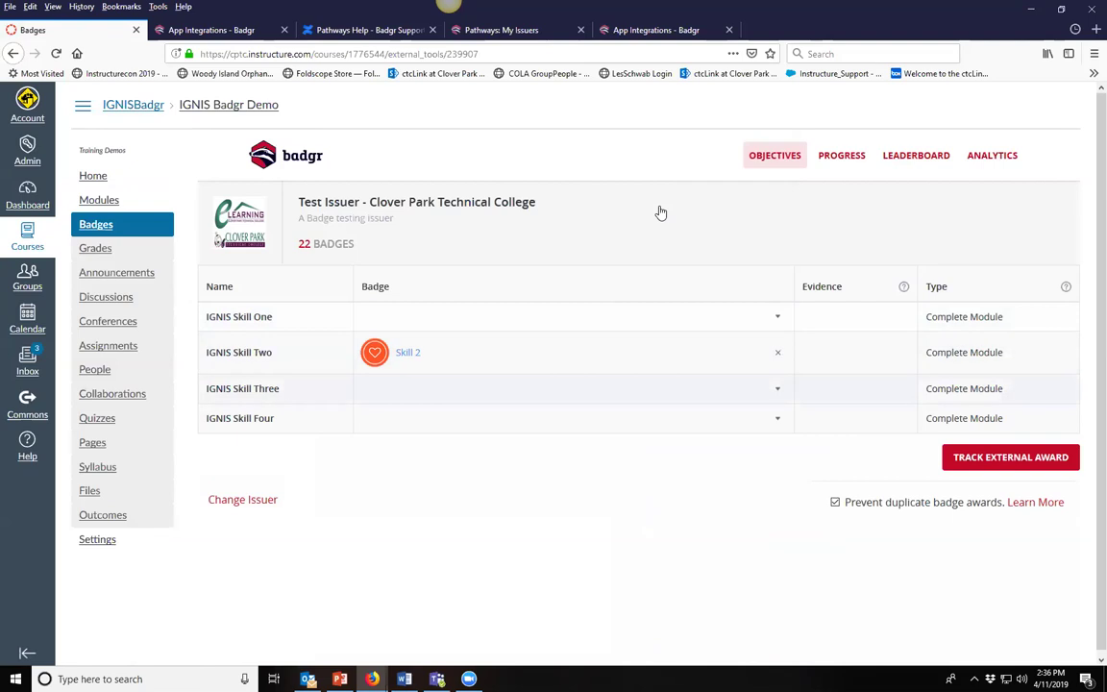
- Start creating a new badge from the IGNIS Skill Three module and name it "IGIS Skill One"
left_click(780, 392)
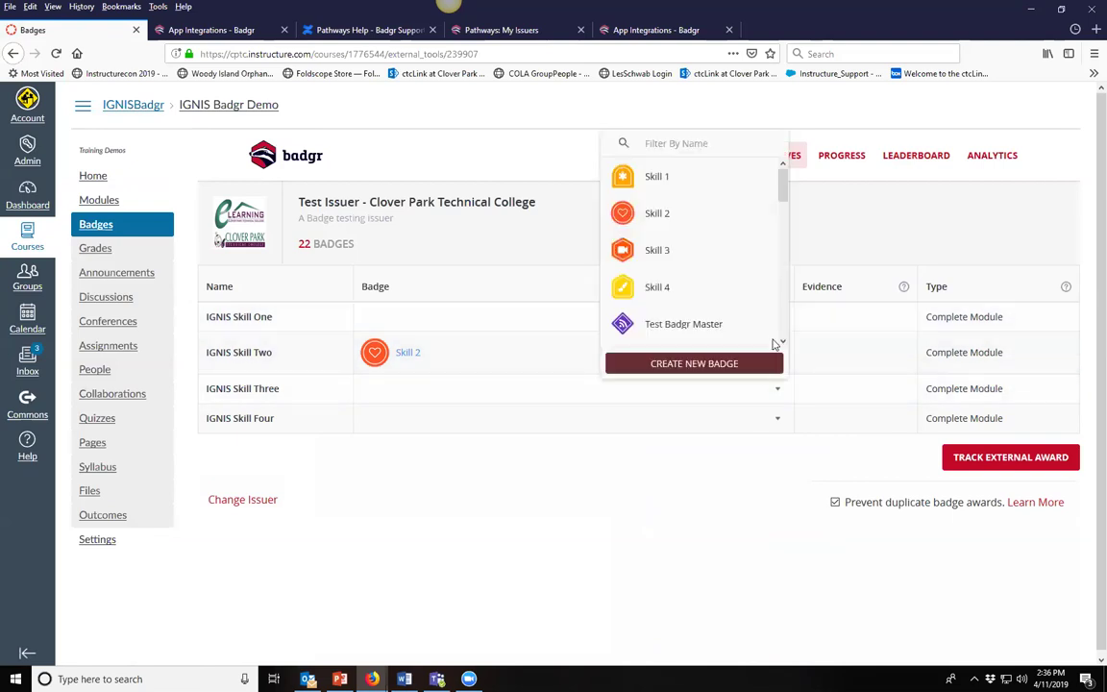
left_click(769, 364)
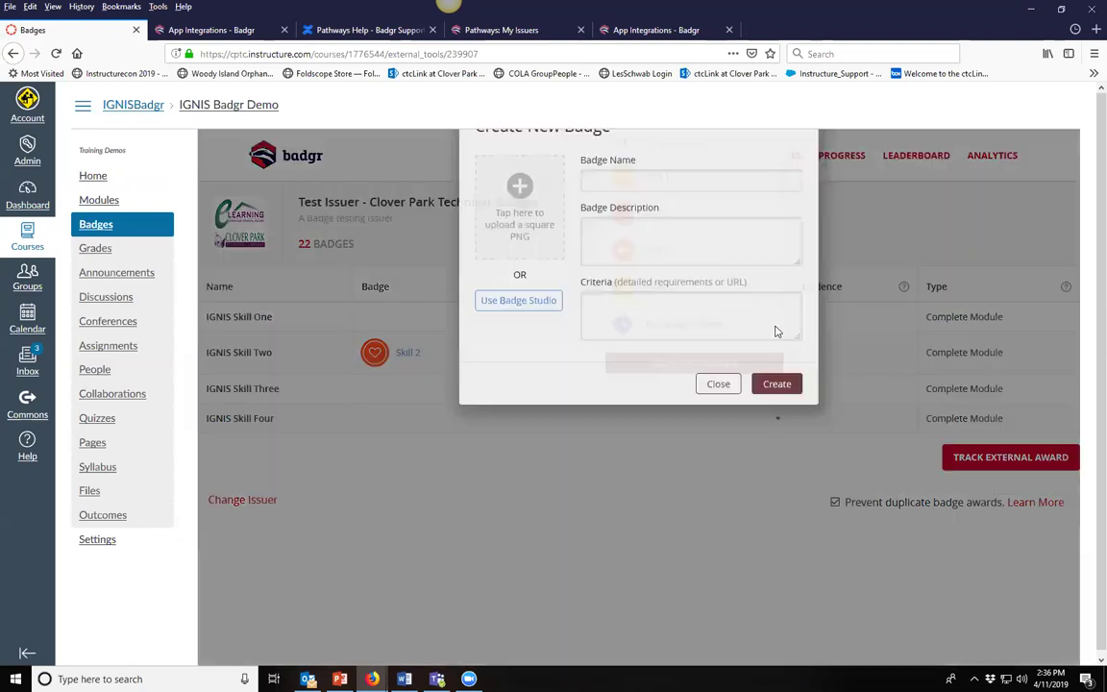
left_click(589, 228)
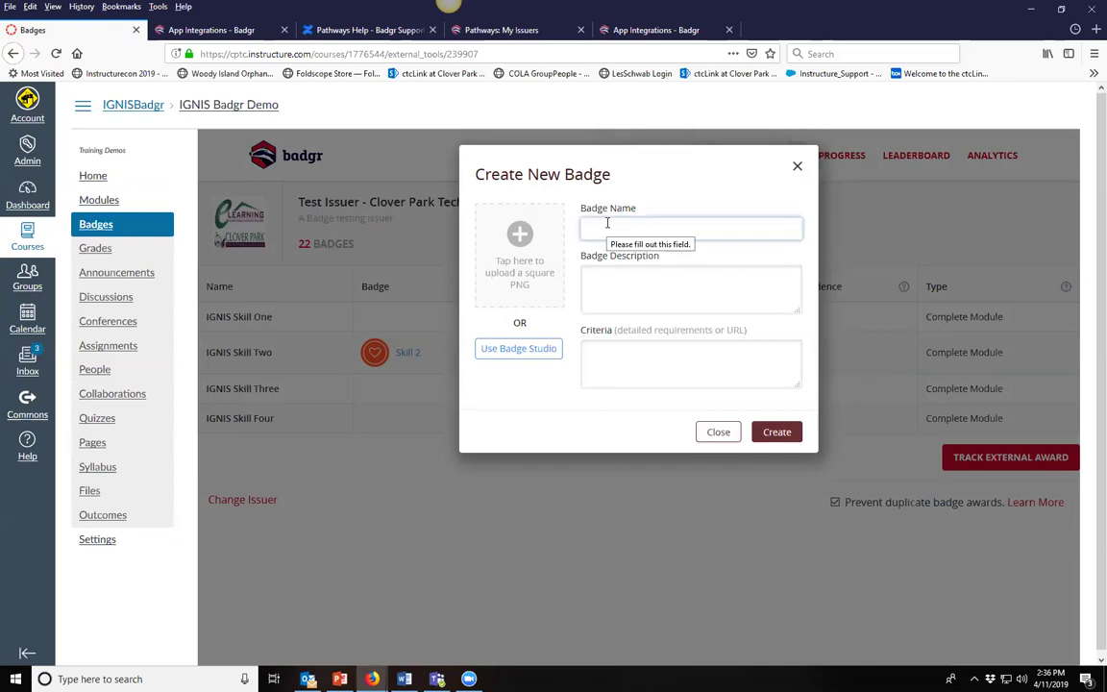
type("IGIS Skill IOne")
left_click(628, 229)
key("BackSpace")
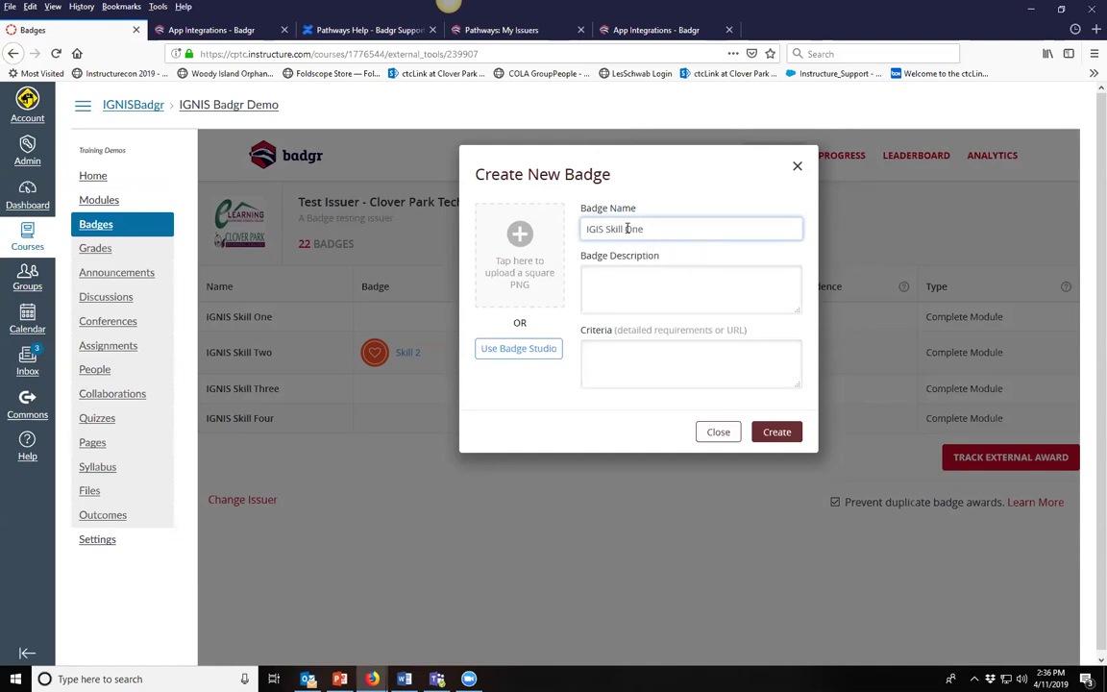
- Try to upload cplogo from the Logos > CPTC > Badge Logo folder in Documents as the badge image
left_click(521, 287)
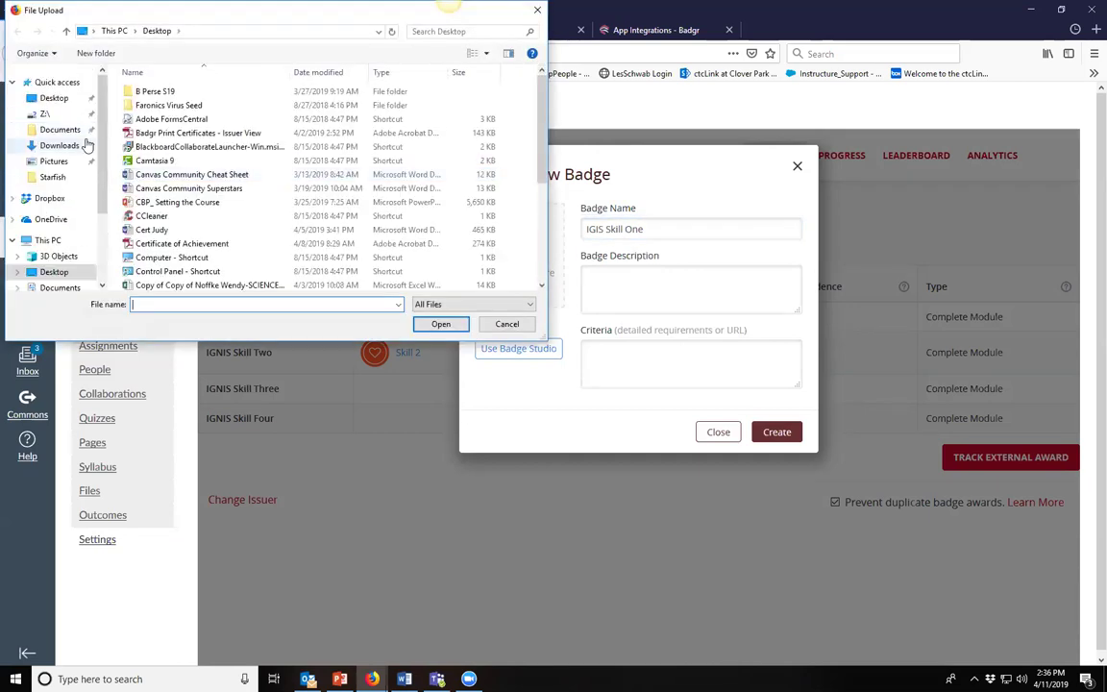
left_click(59, 130)
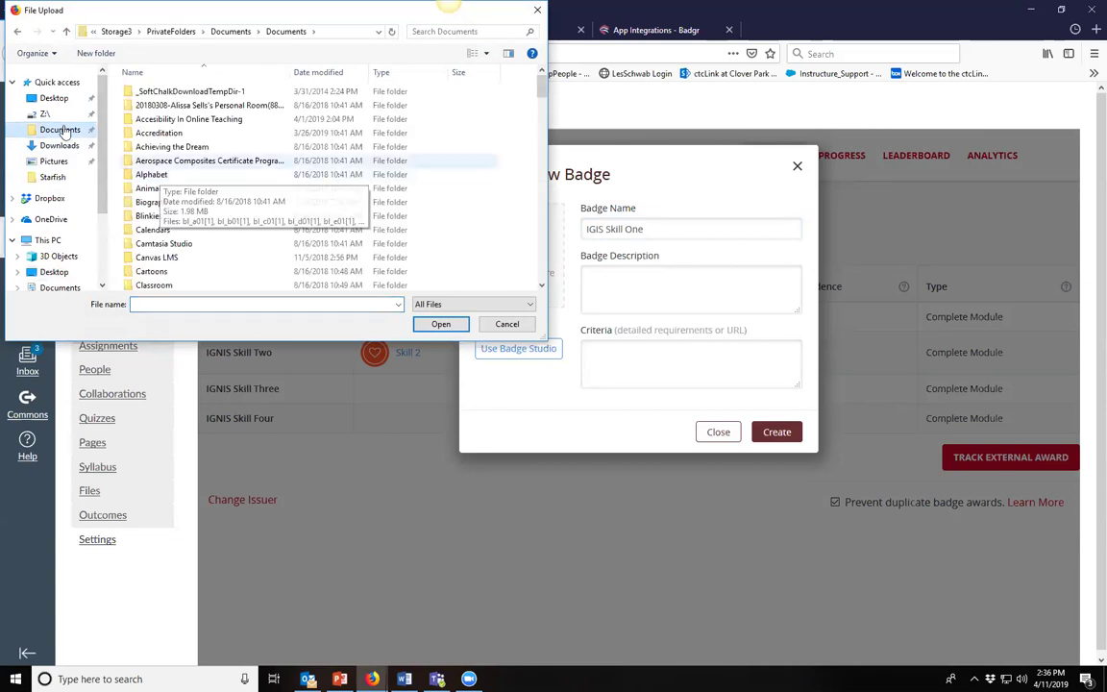
scroll(126, 172, "down", 2)
scroll(145, 212, "down", 10)
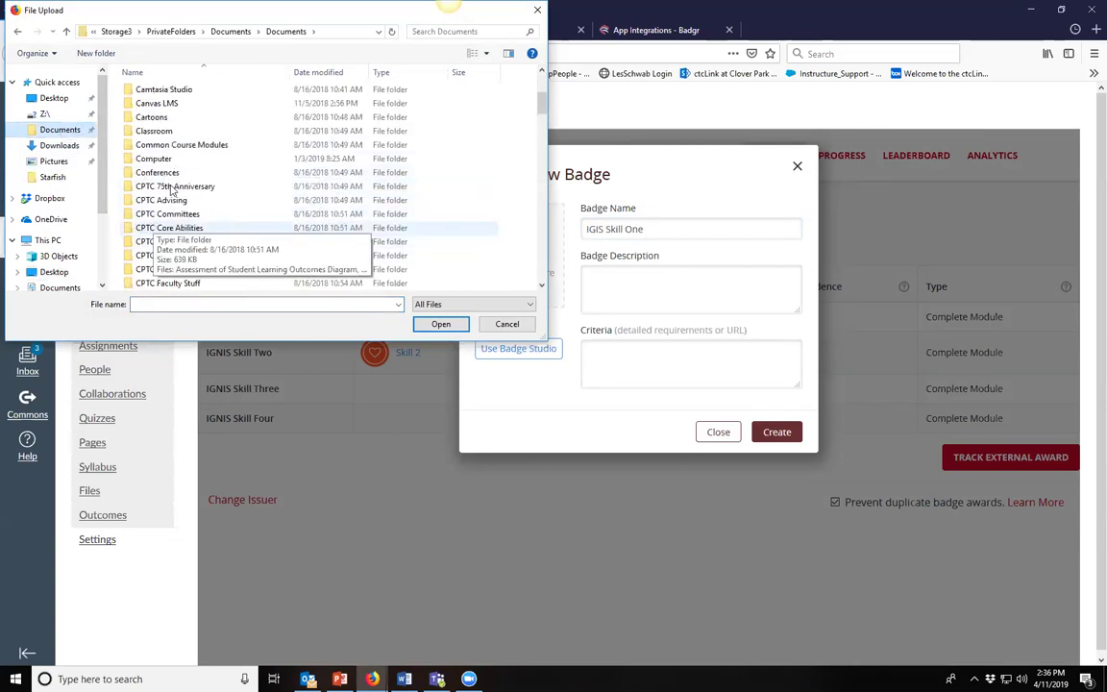
scroll(151, 228, "down", 1)
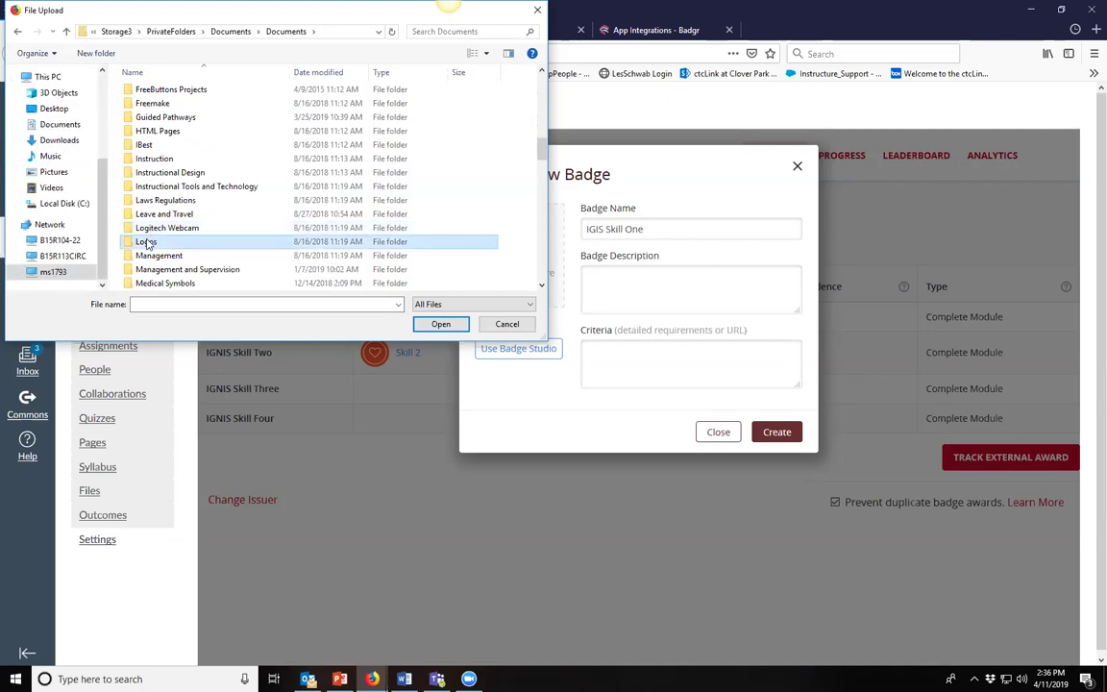
double_click(146, 242)
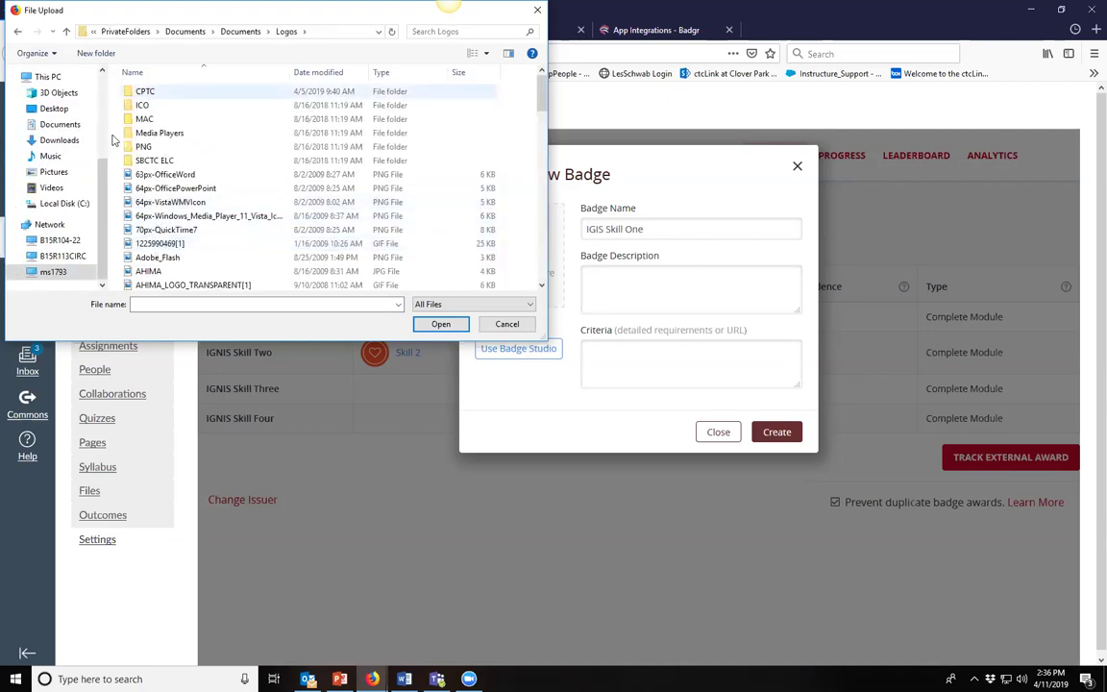
double_click(144, 91)
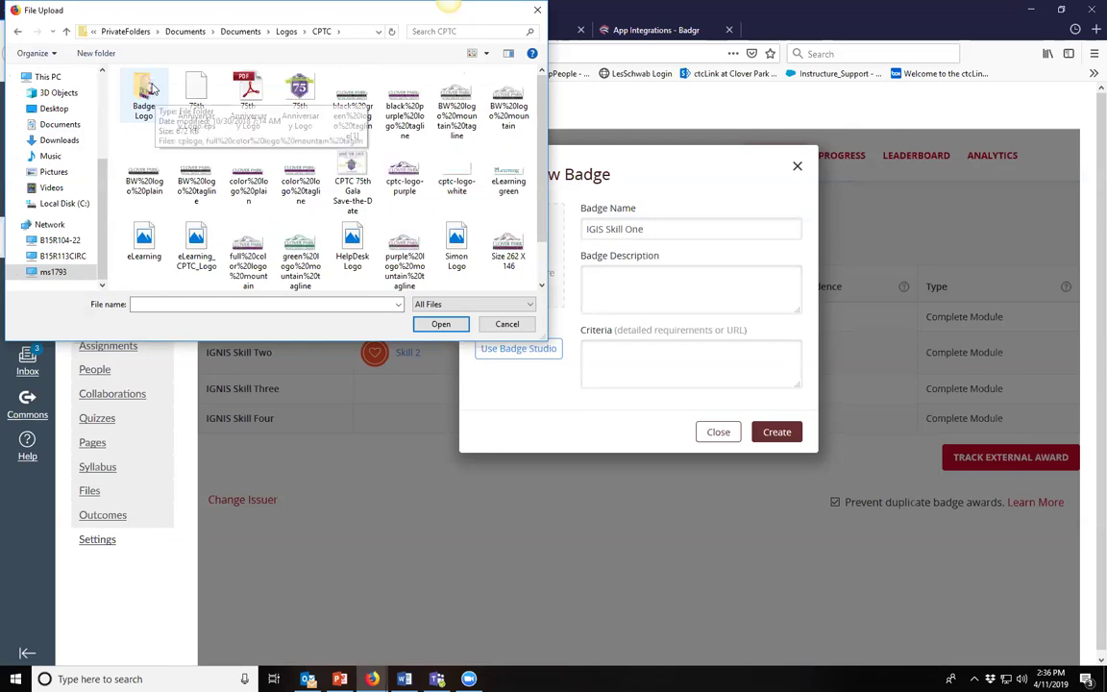
double_click(145, 96)
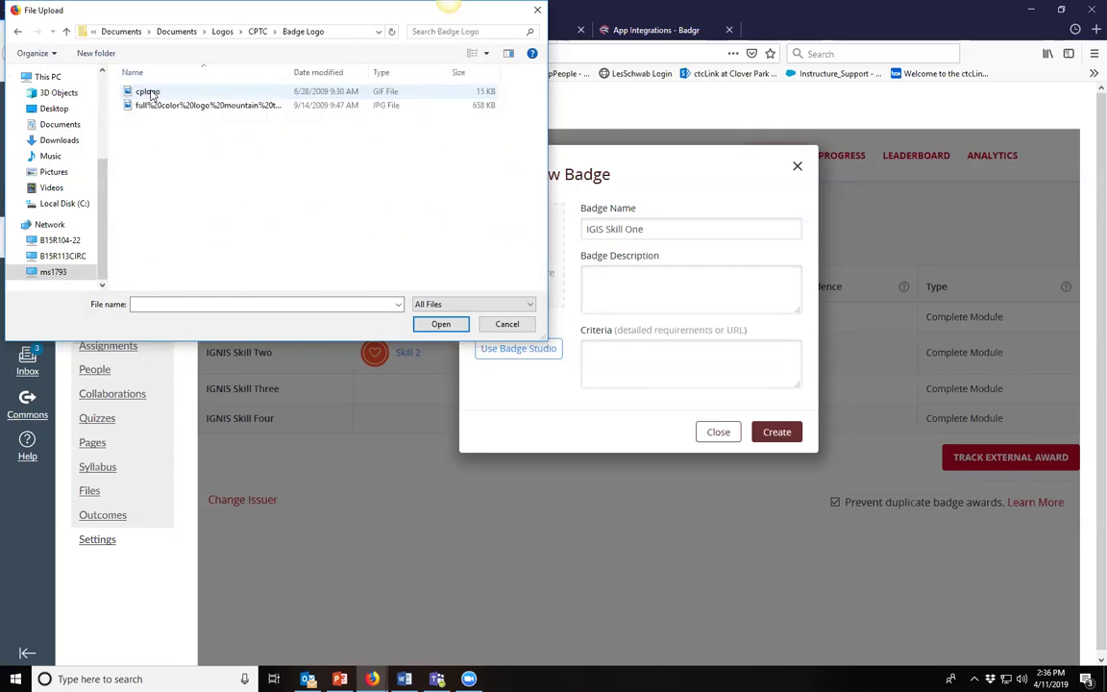
double_click(147, 91)
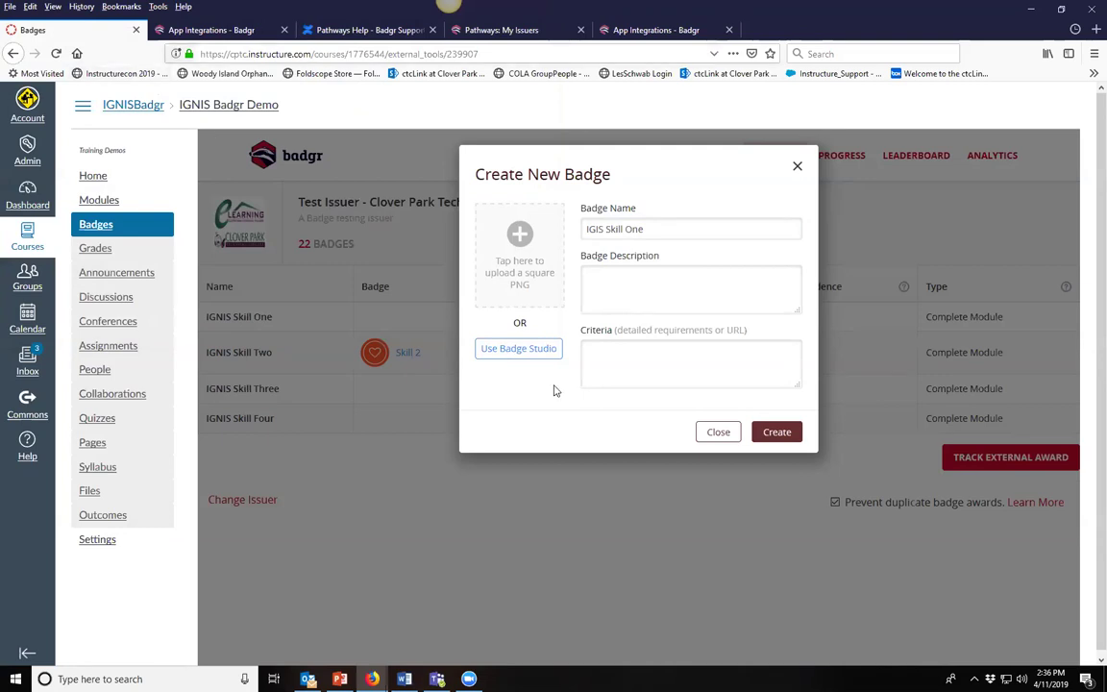
- Try again to place the cplogo file in the new badge's image area, and cancel the upload
left_click(477, 304)
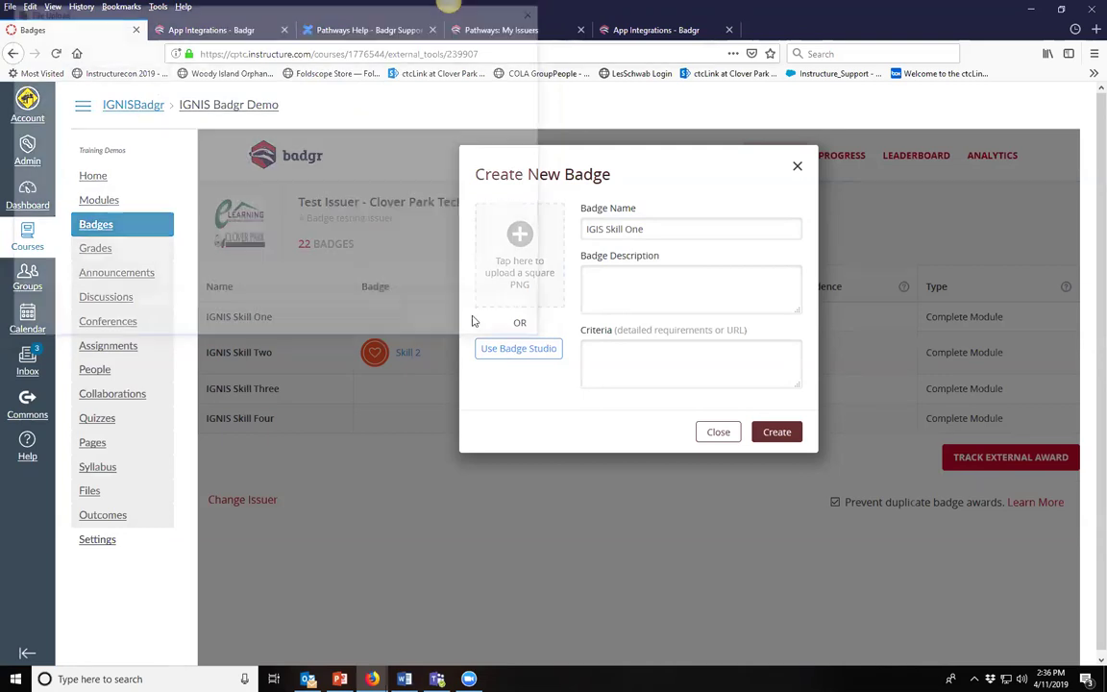
left_click_drag(146, 91, 119, 83)
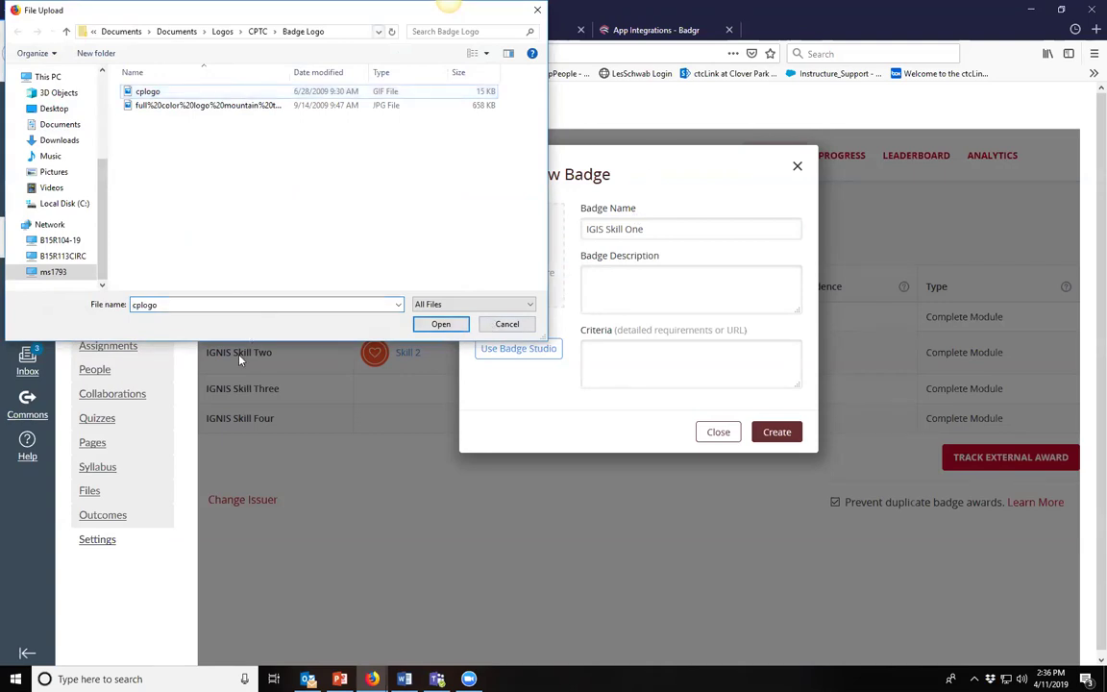
left_click_drag(289, 9, 289, 326)
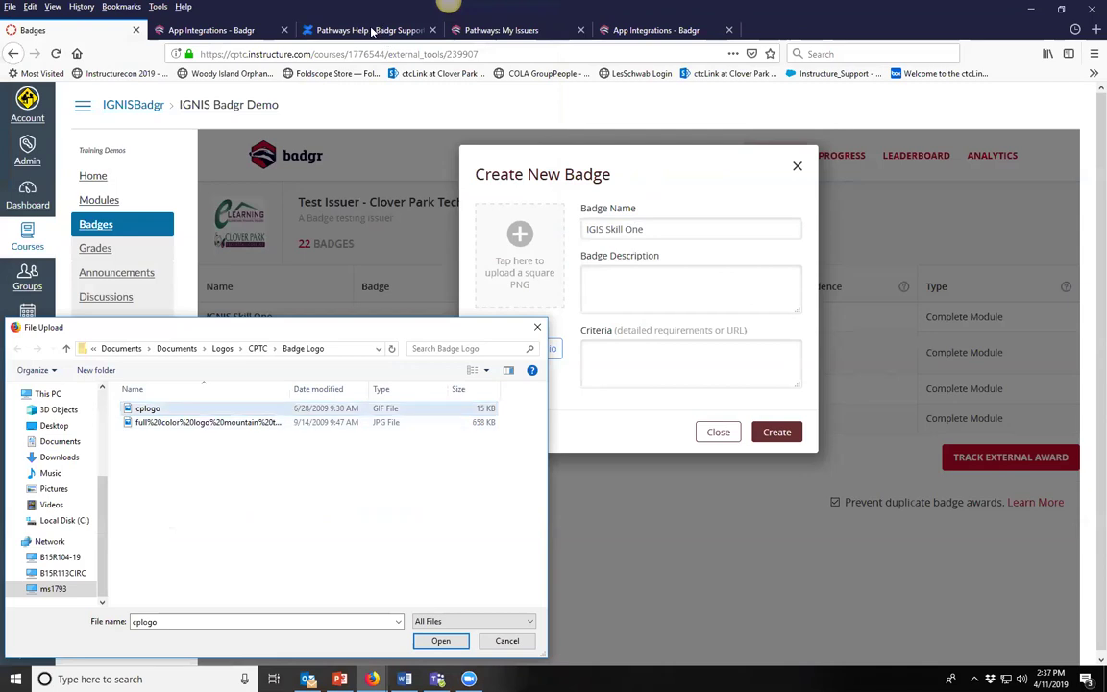
left_click_drag(147, 408, 523, 287)
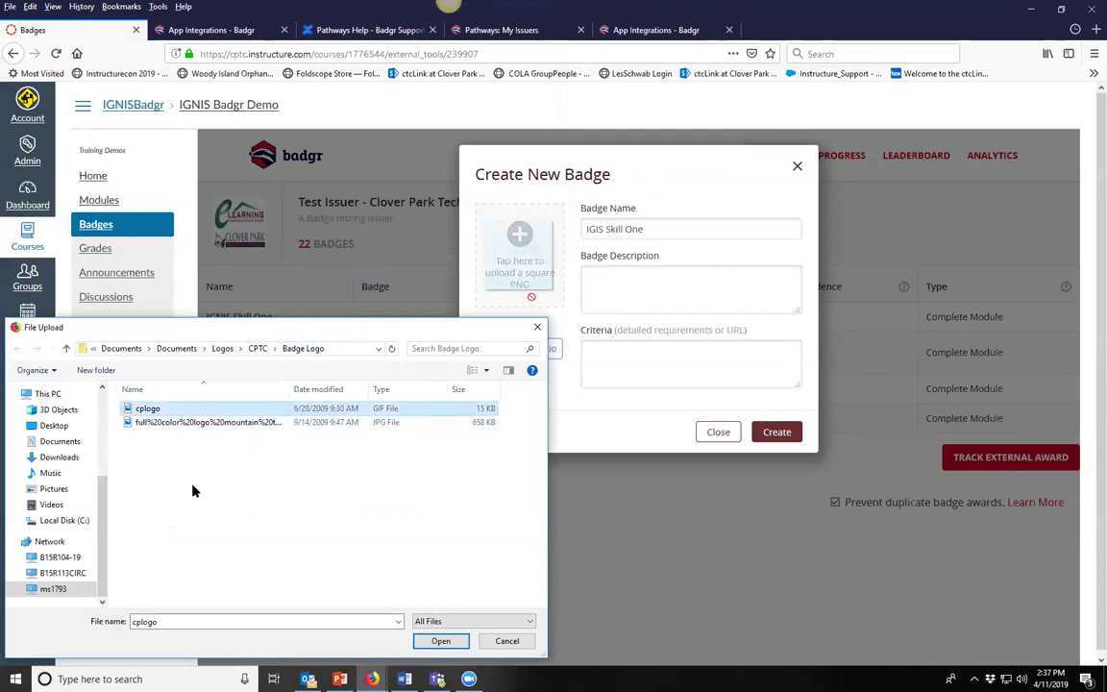
left_click_drag(519, 286, 519, 284)
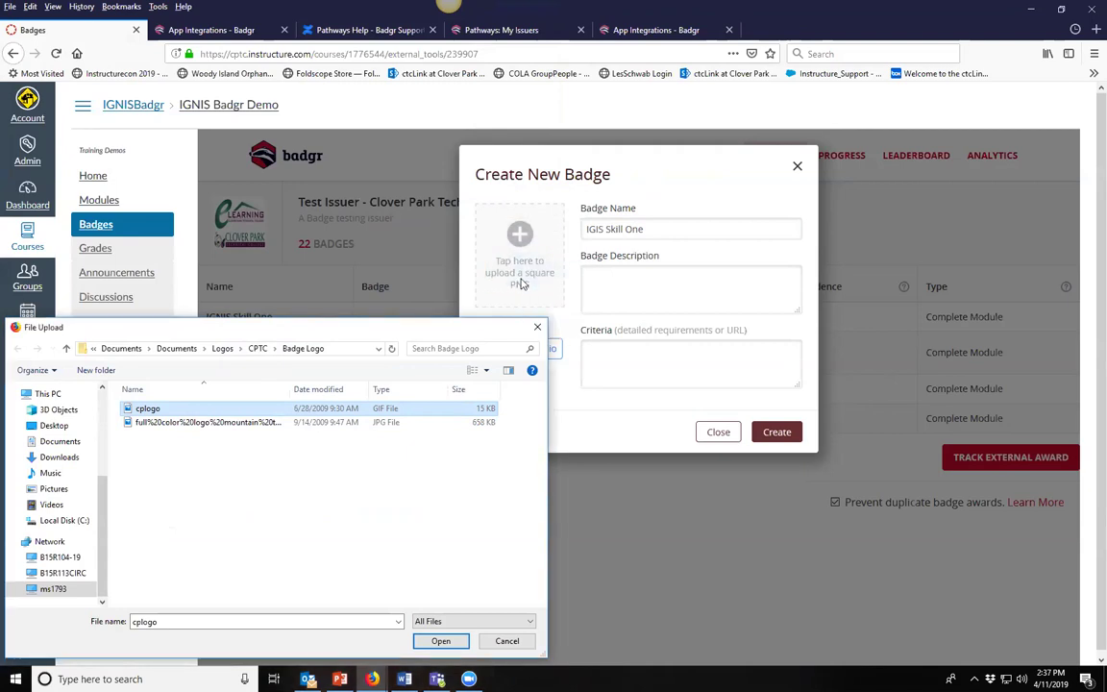
left_click(505, 639)
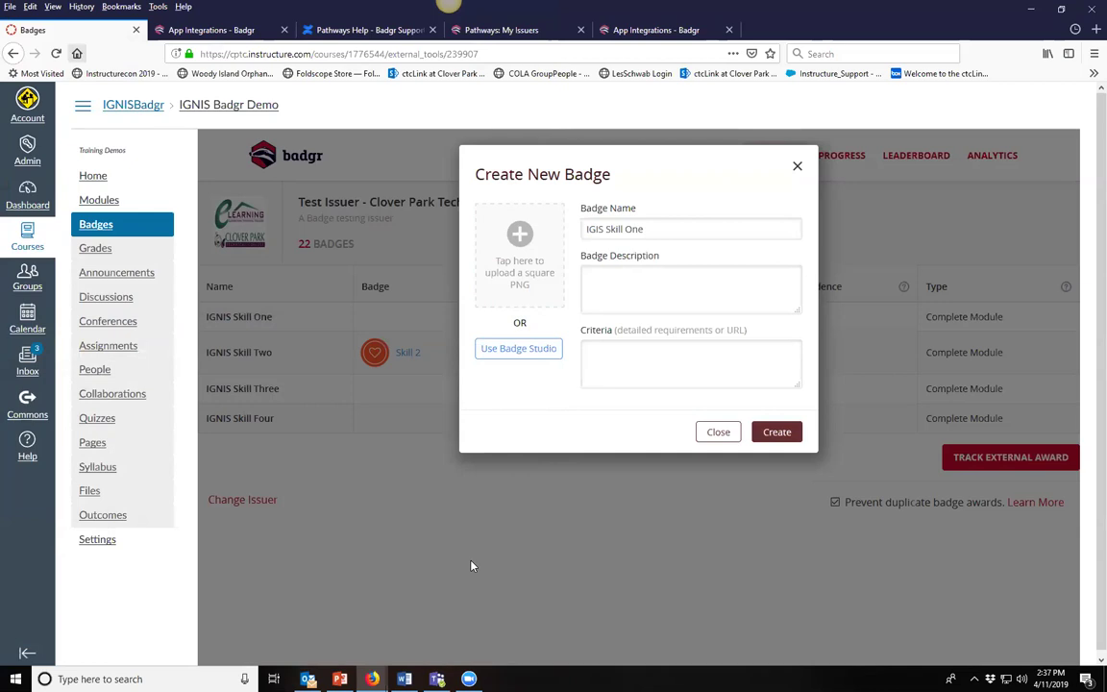
left_click(527, 300)
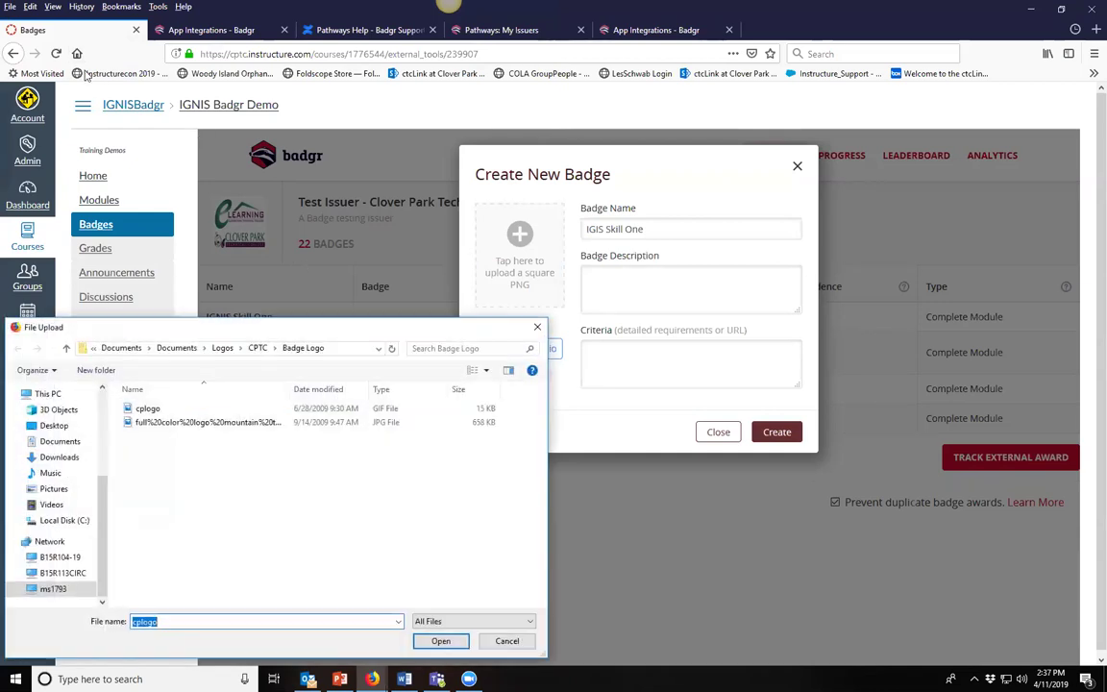
key("Escape")
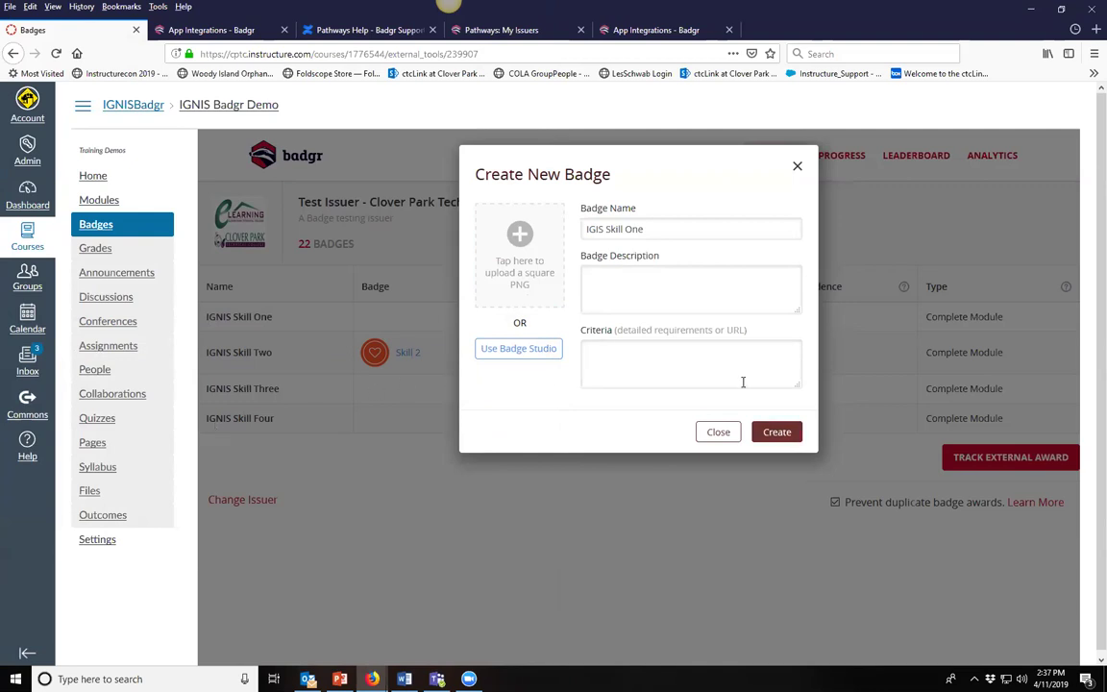
- Design the badge image in Badge Studio as a blue hexagon with a yellow maple leaf and save it
left_click(780, 432)
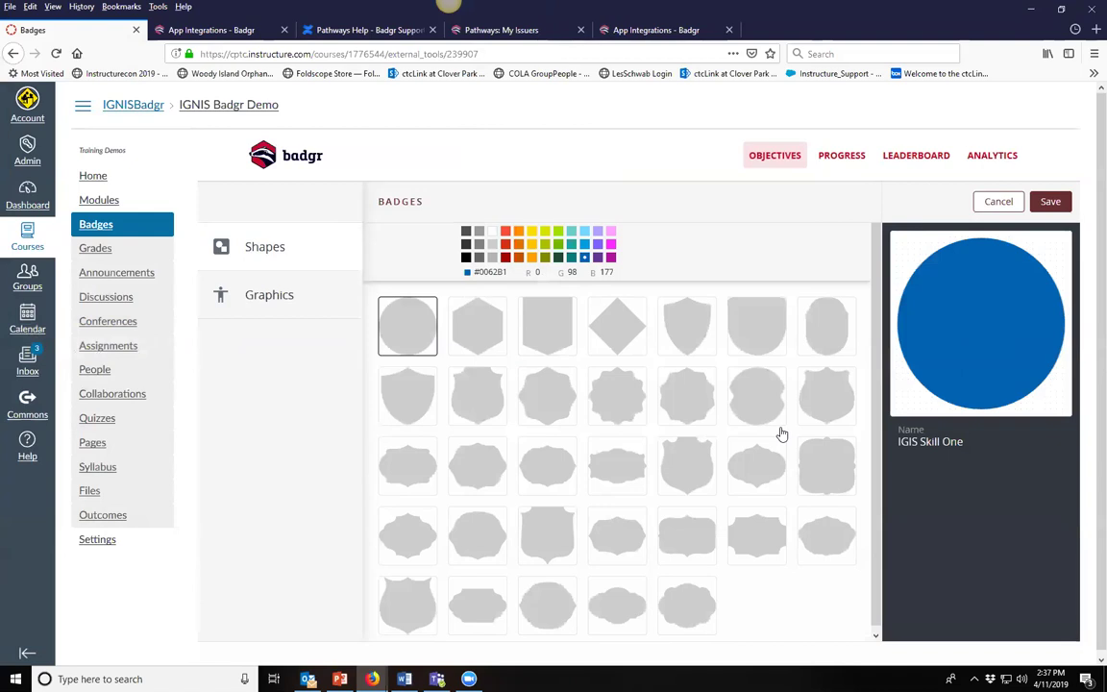
left_click(464, 346)
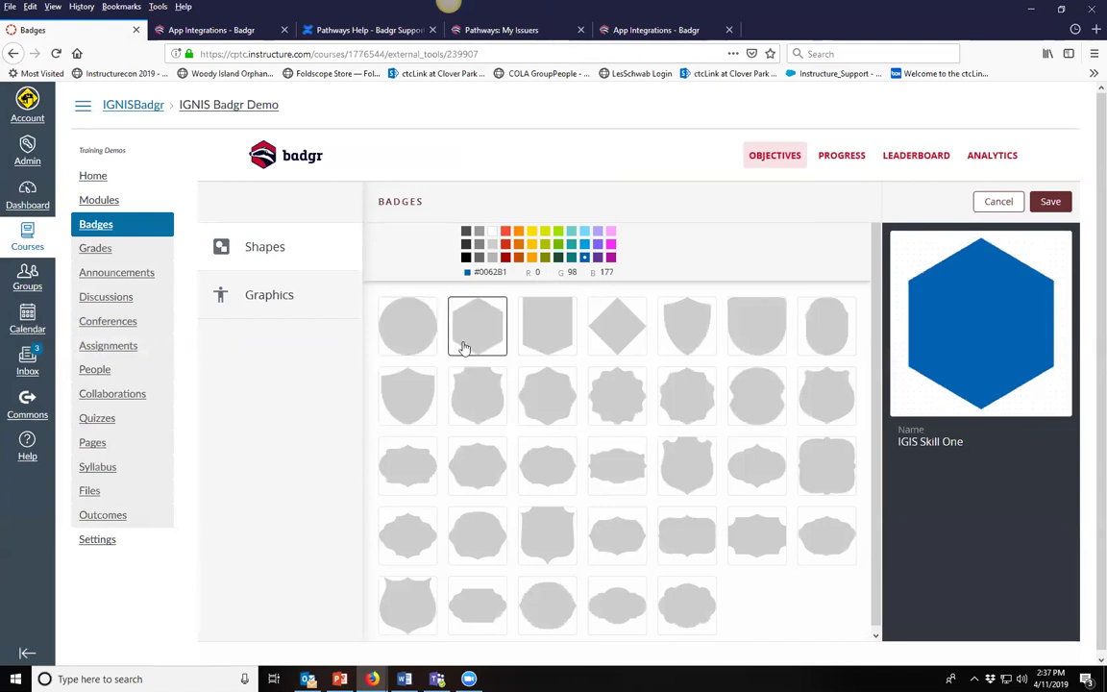
left_click(269, 294)
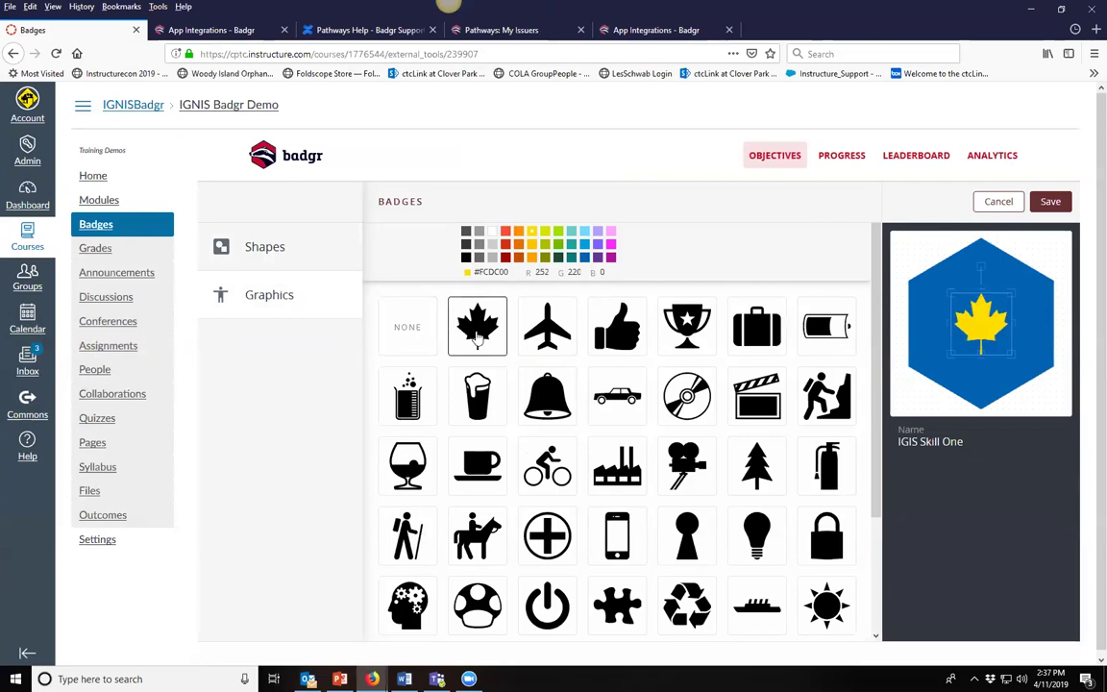
left_click(1046, 202)
left_click(534, 249)
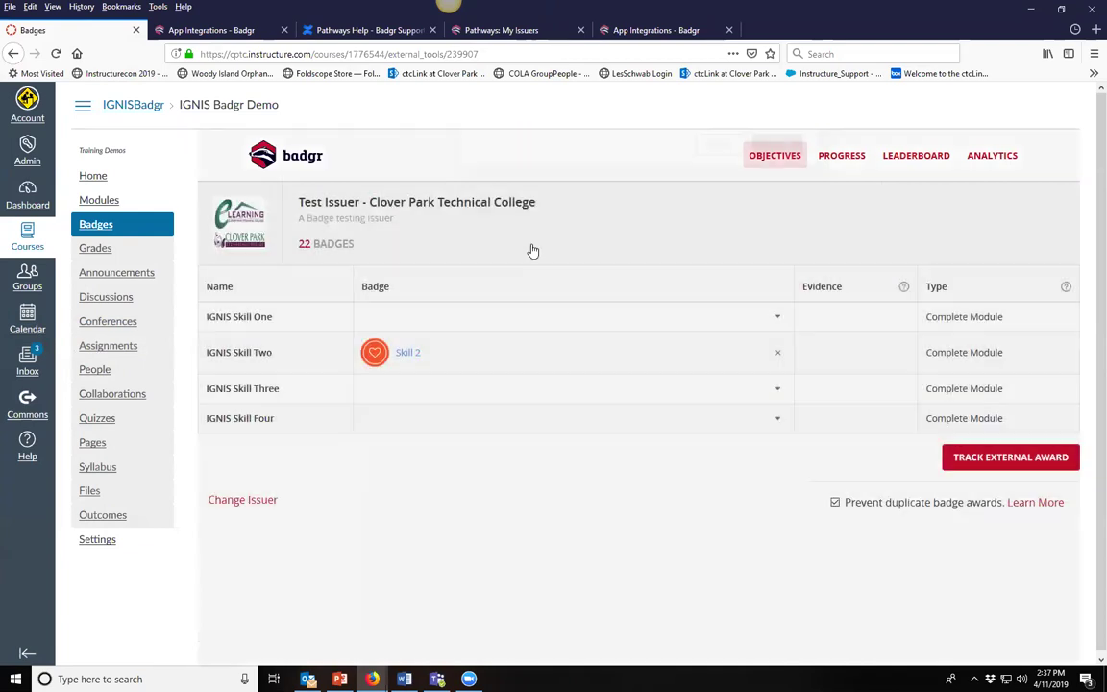
- Try to create the IGIS Skill One badge with its description and criteria left blank
left_click(643, 306)
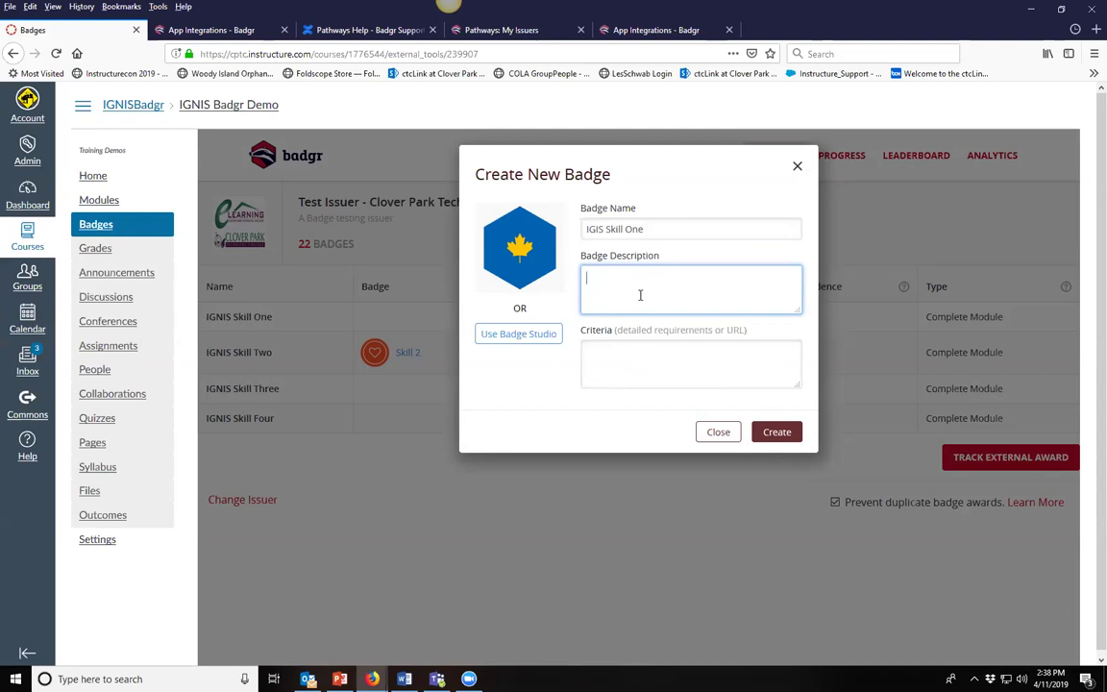
left_click(779, 432)
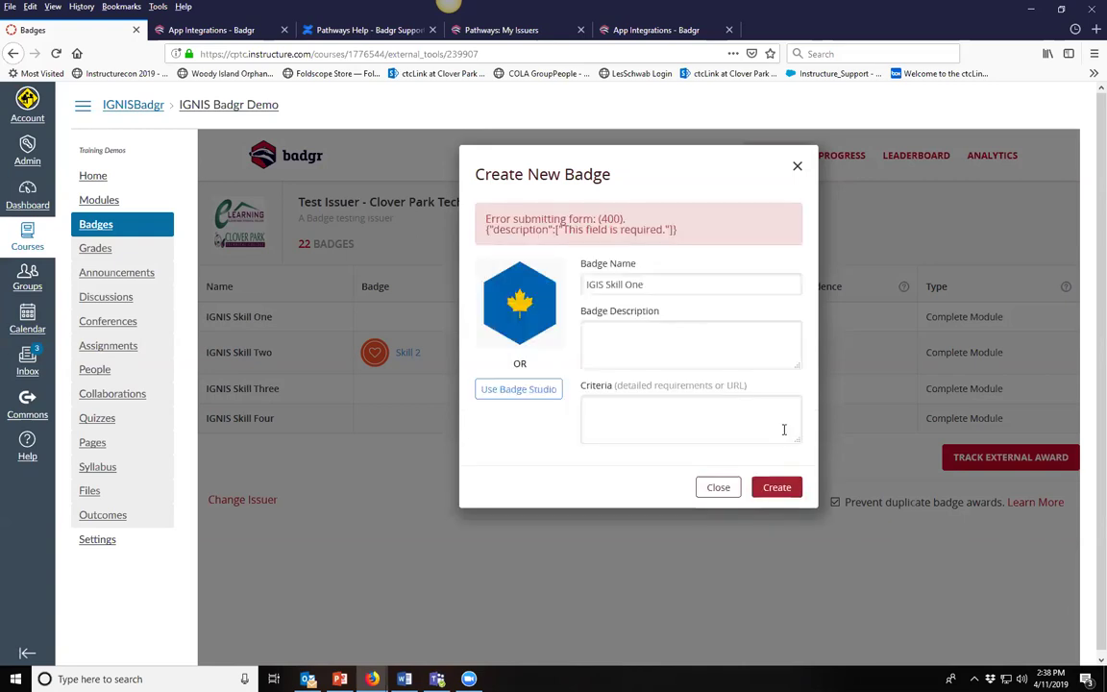
left_click(786, 492)
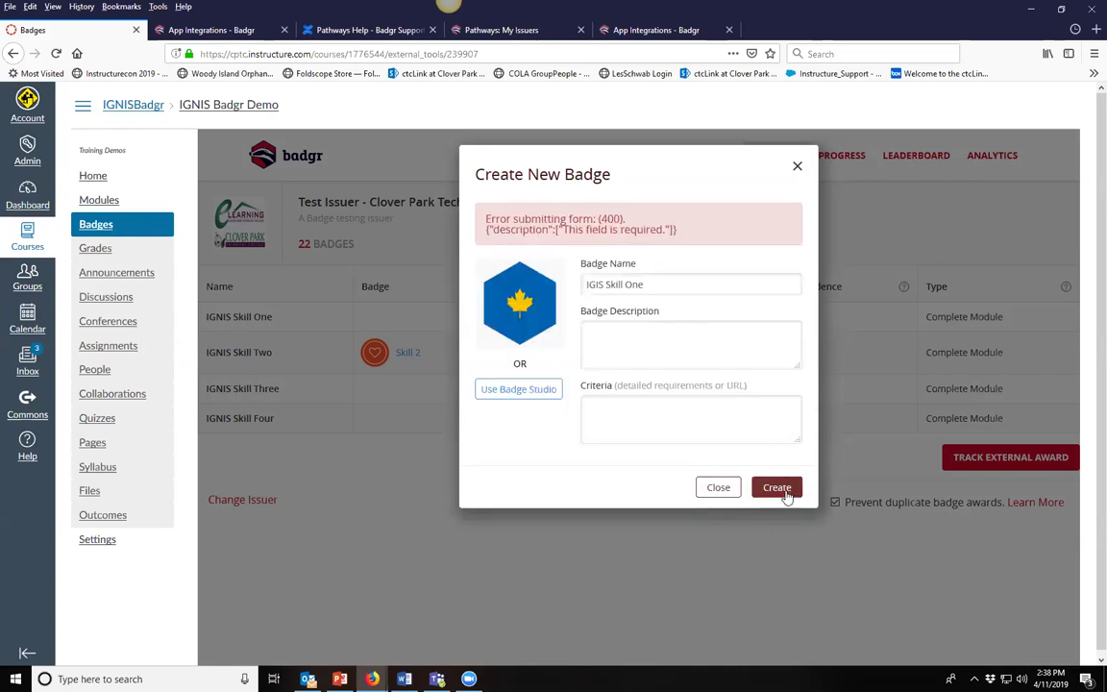
left_click(552, 385)
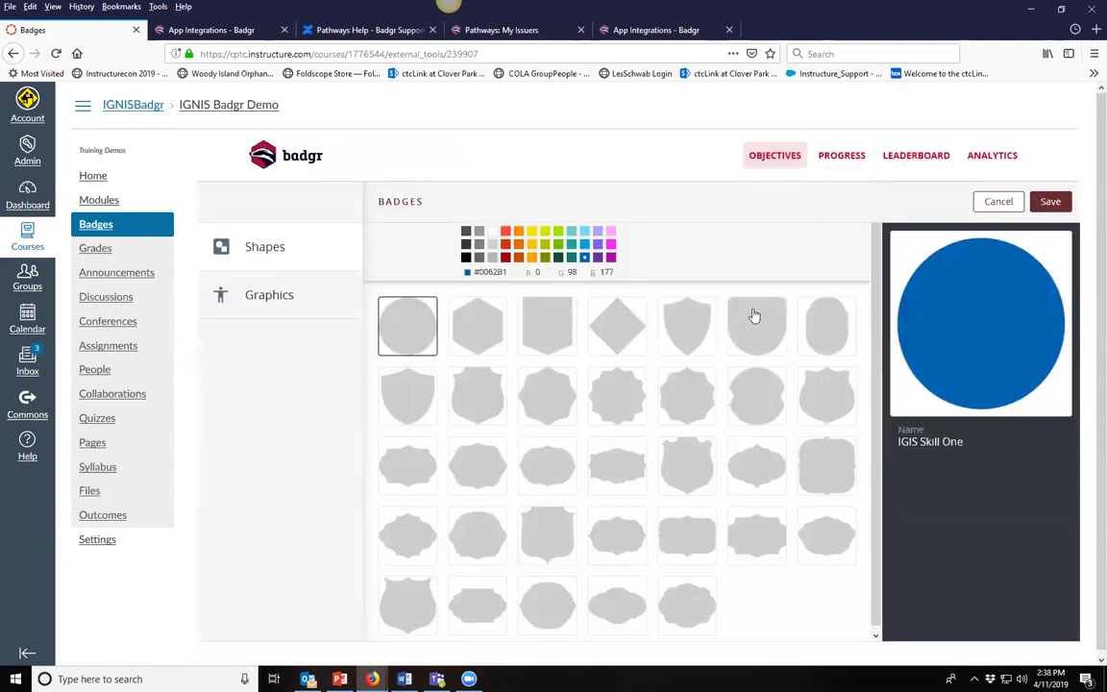
left_click(921, 361)
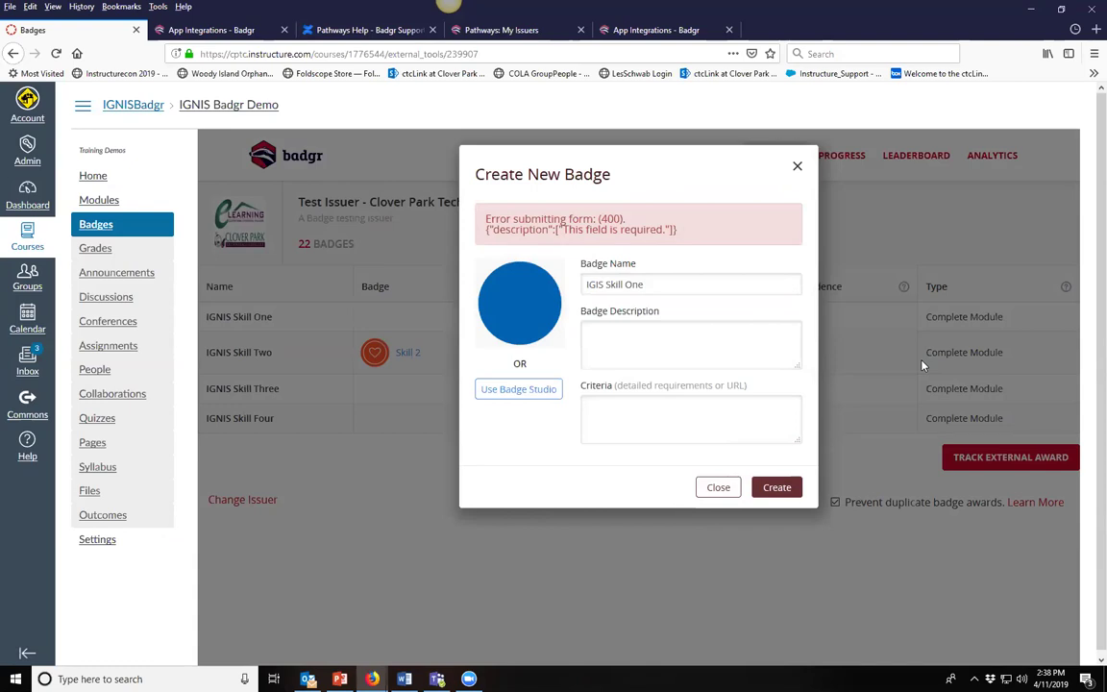
left_click(882, 217)
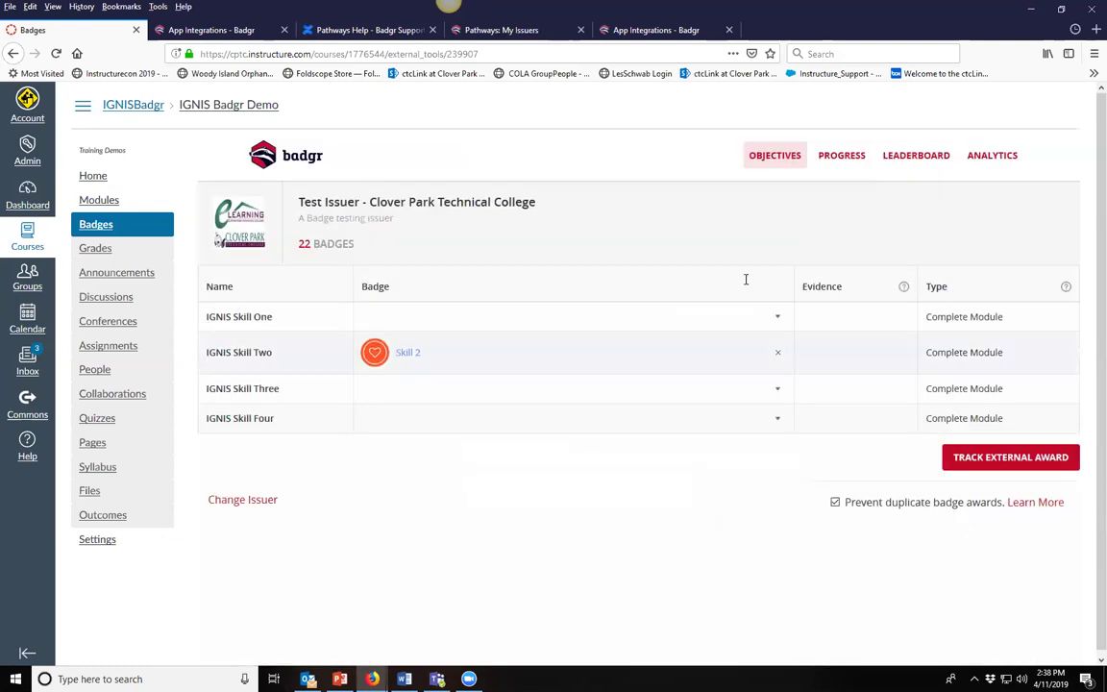
- Assign the Skill 1, Skill 3 and Skill 4 badges to the IGNIS Skill One, Three and Four modules respectively
left_click(721, 310)
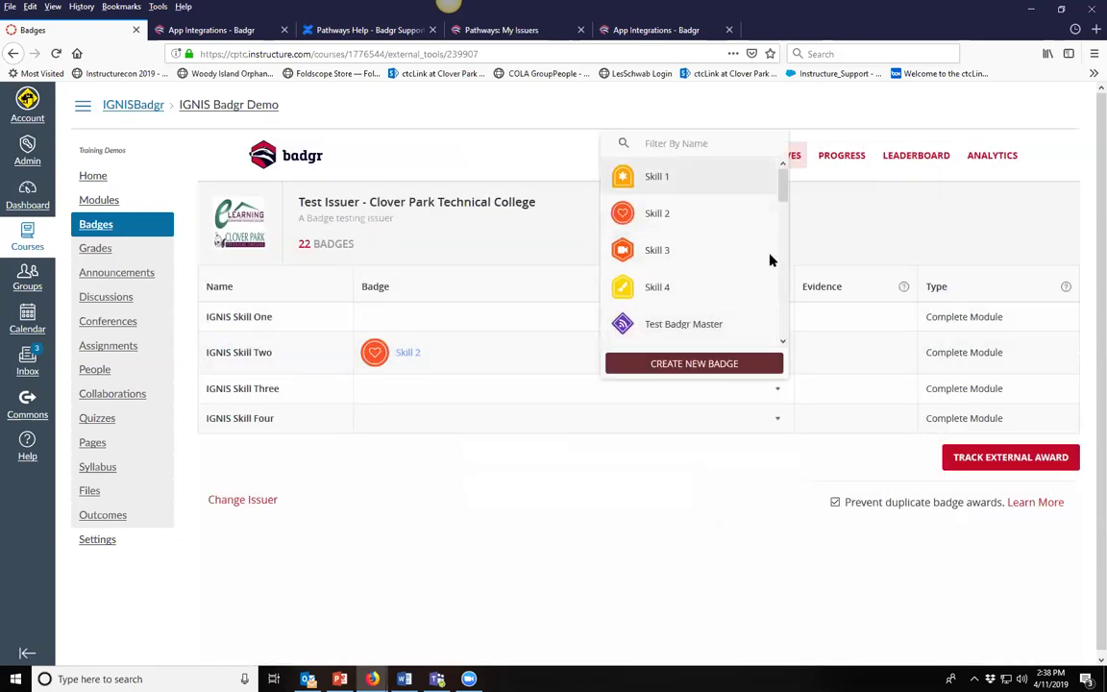
key("Return")
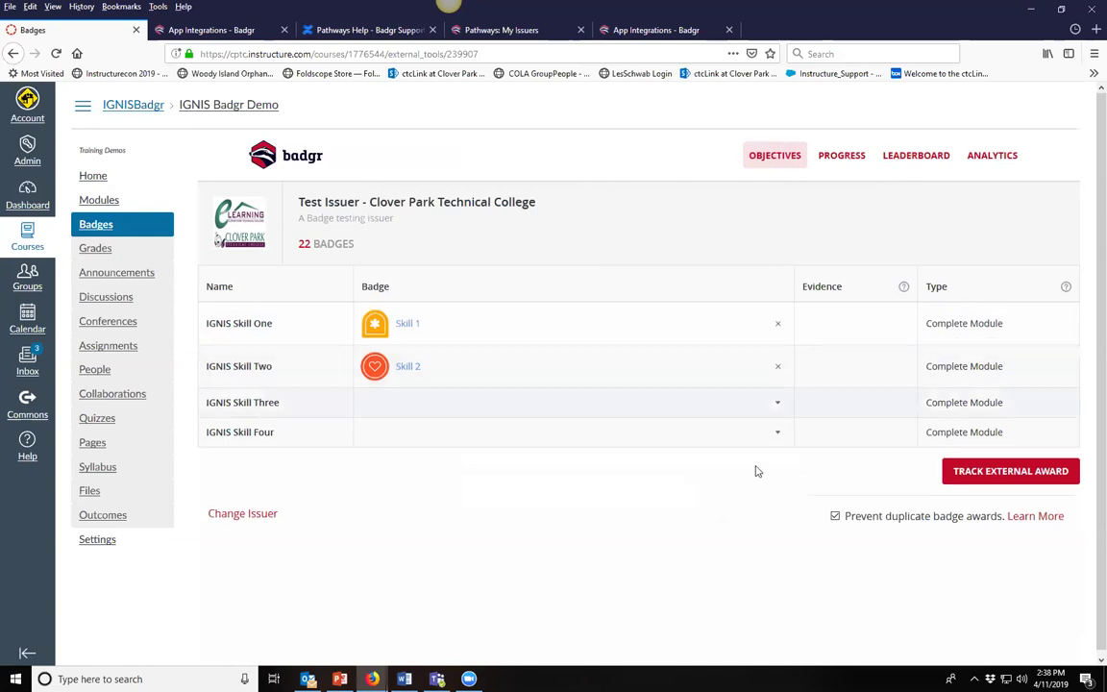
left_click(774, 327)
key("Down")
key("Down")
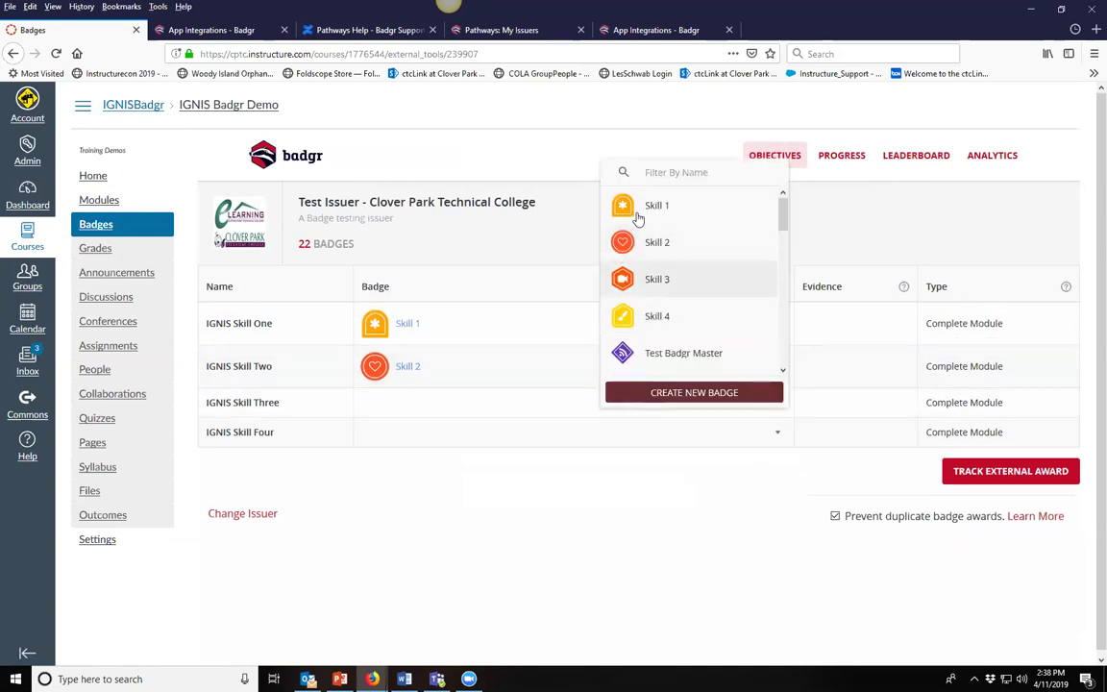
key("Return")
key("Down")
key("Down")
key("Return")
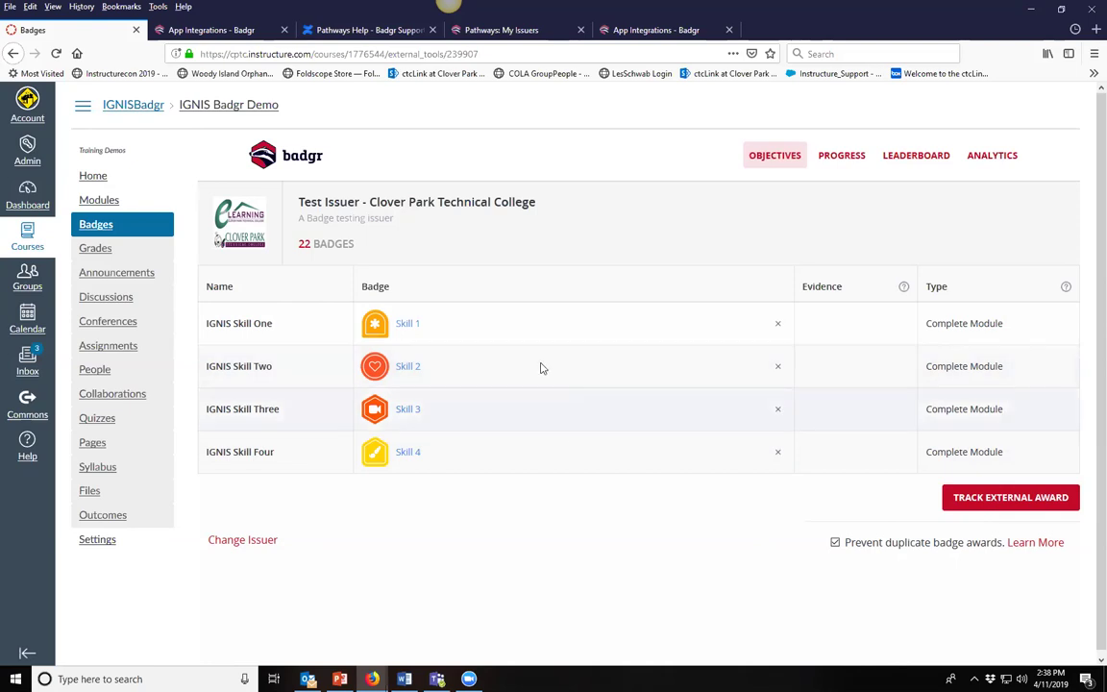
- Open the course's People list and start acting as the first test student
left_click(94, 374)
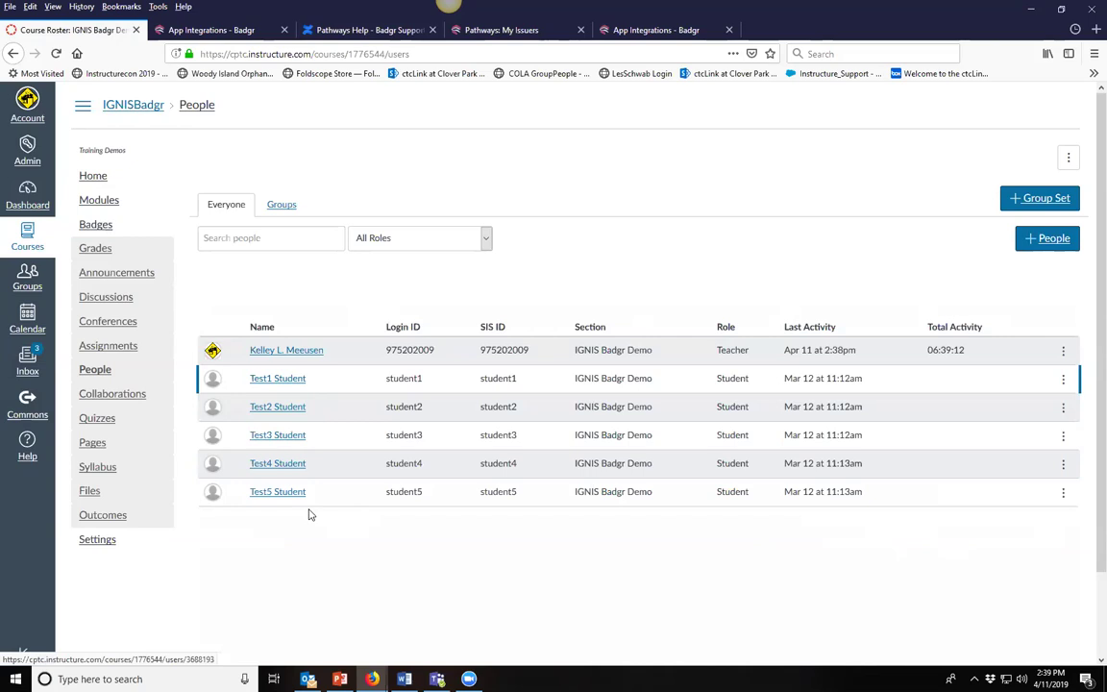
left_click(276, 379)
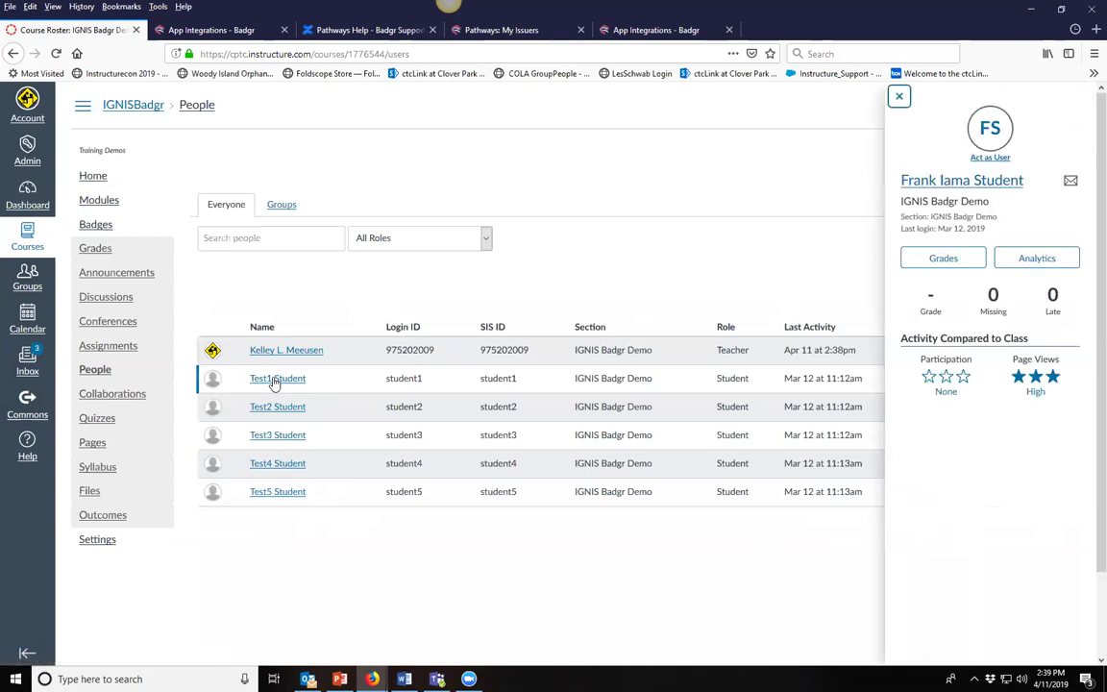
left_click(985, 164)
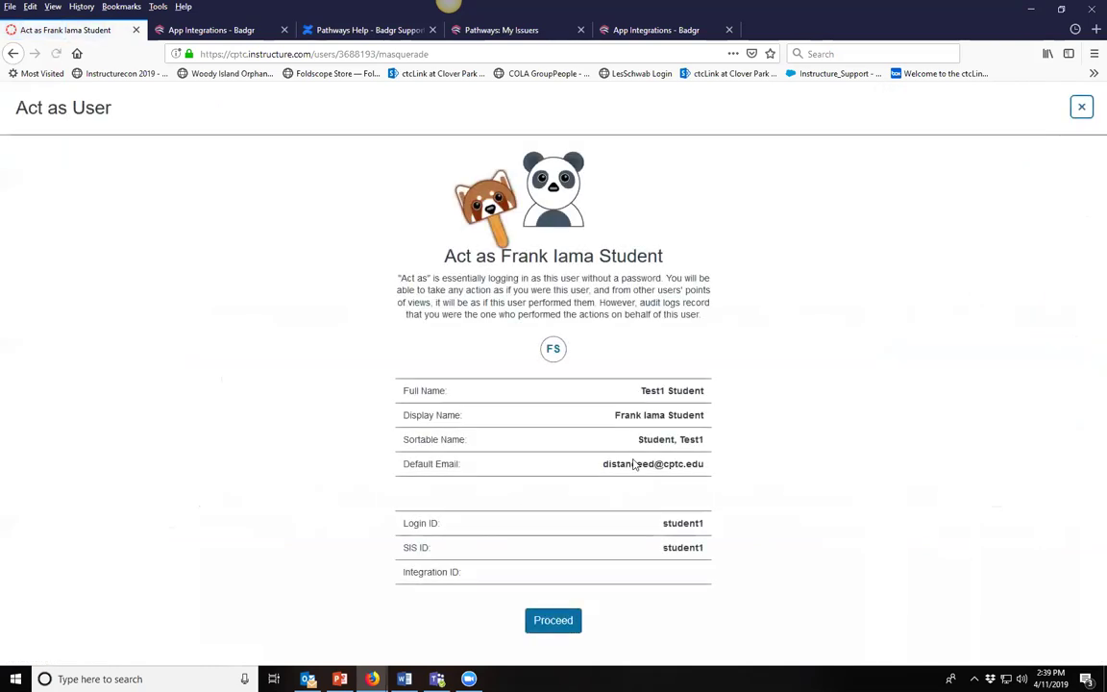
key("Tab")
key("Return")
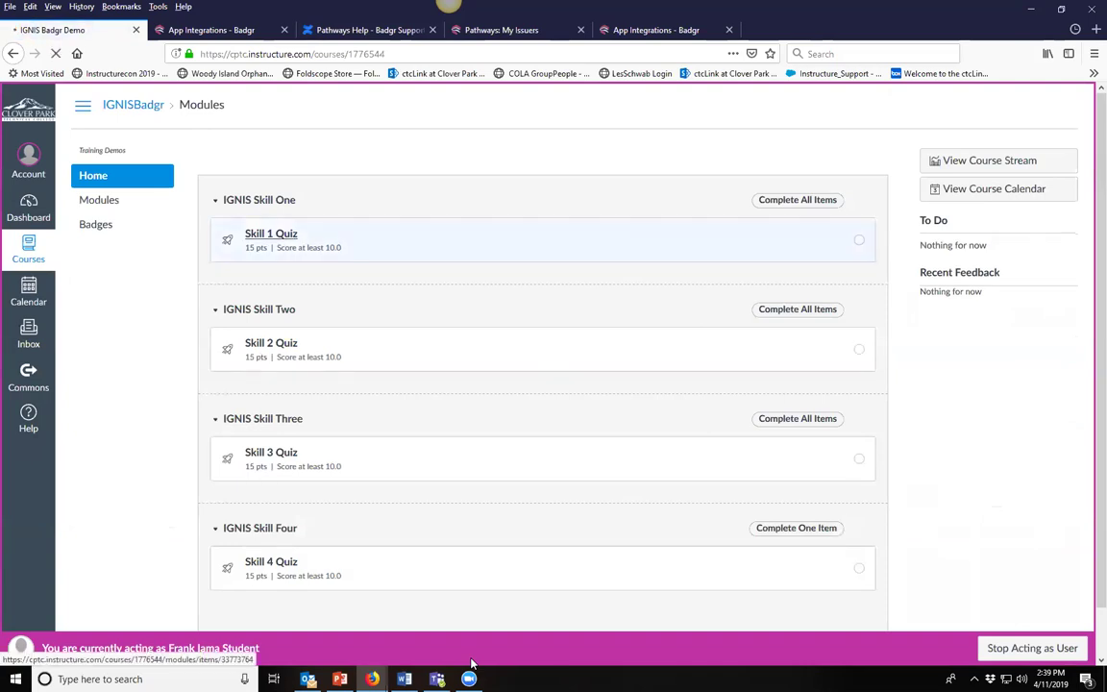
- Take the Skill 1 Quiz as the student, answering 3, 2 and Just right, and submit it
key("Return")
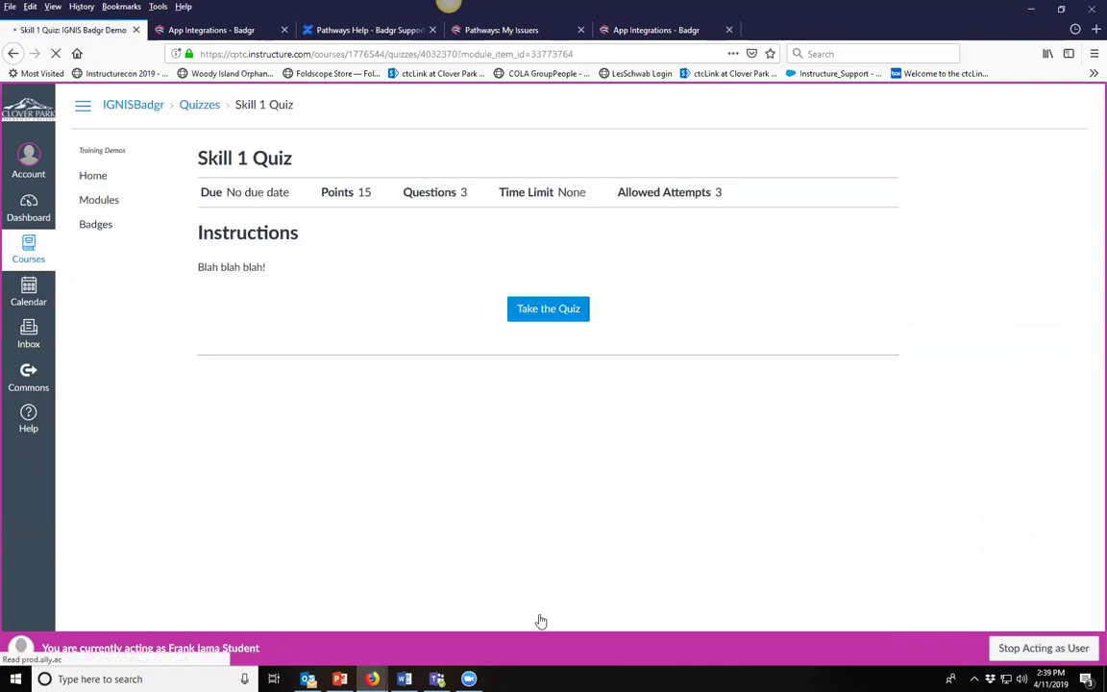
key("Return")
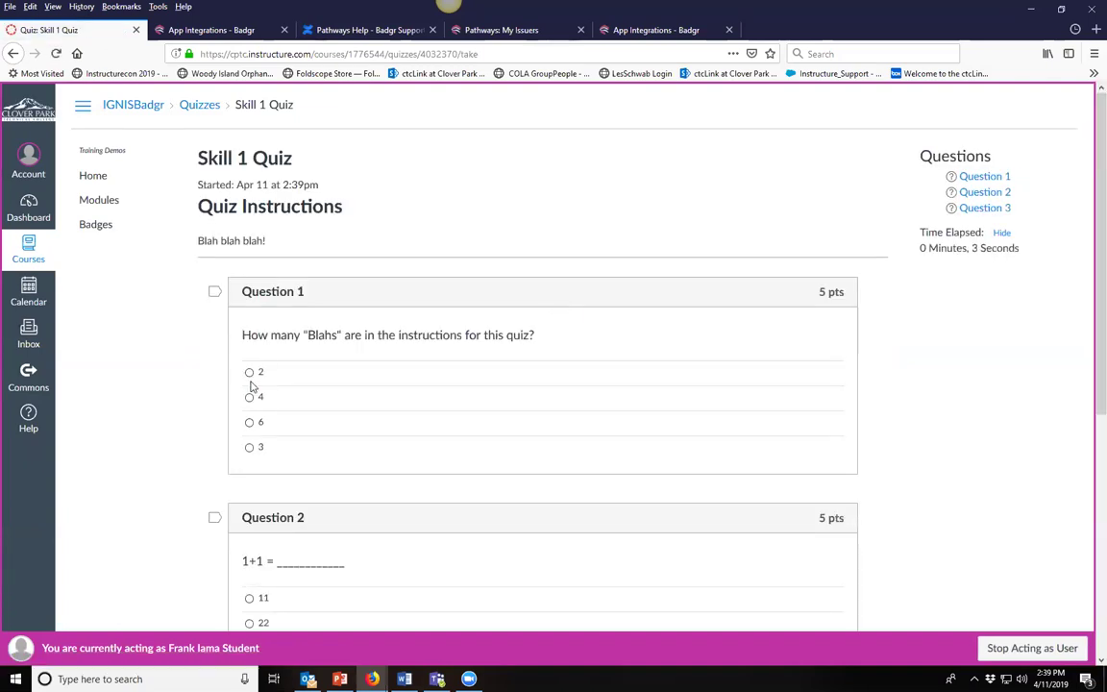
left_click(252, 447)
scroll(288, 423, "down", 5)
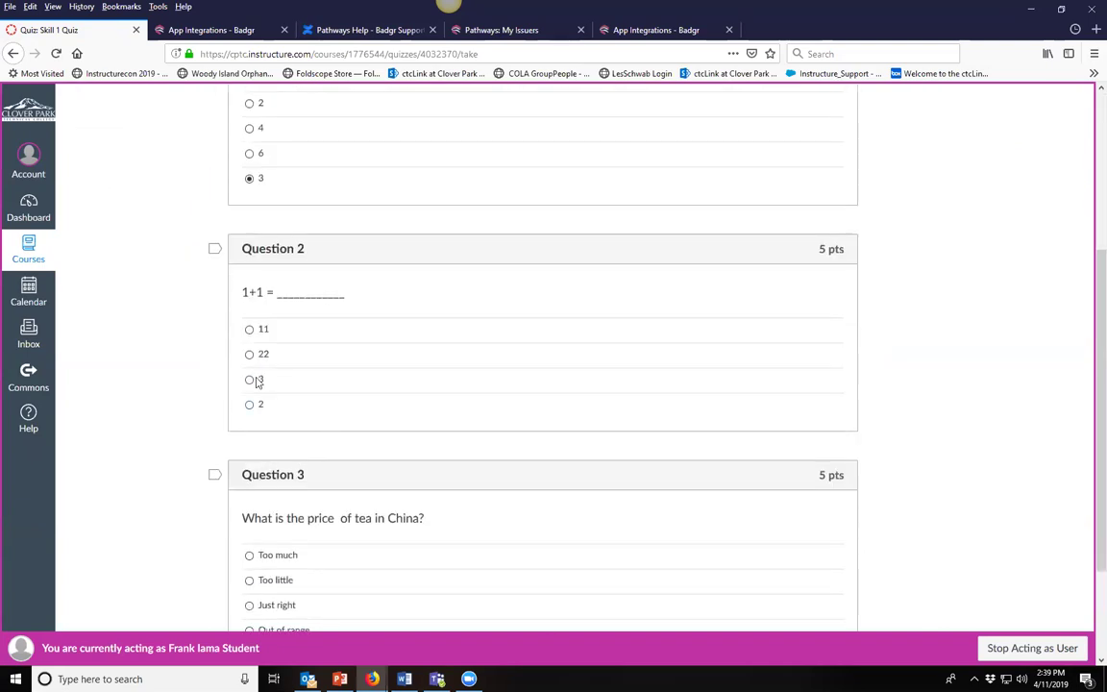
left_click(257, 406)
scroll(254, 409, "down", 3)
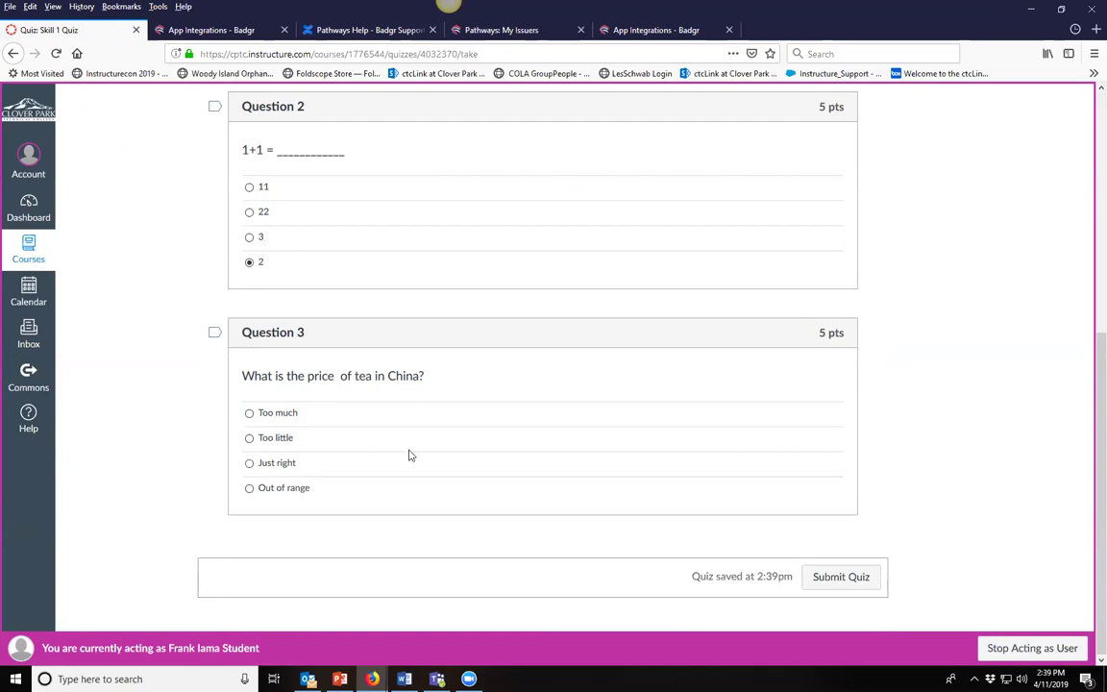
left_click(249, 463)
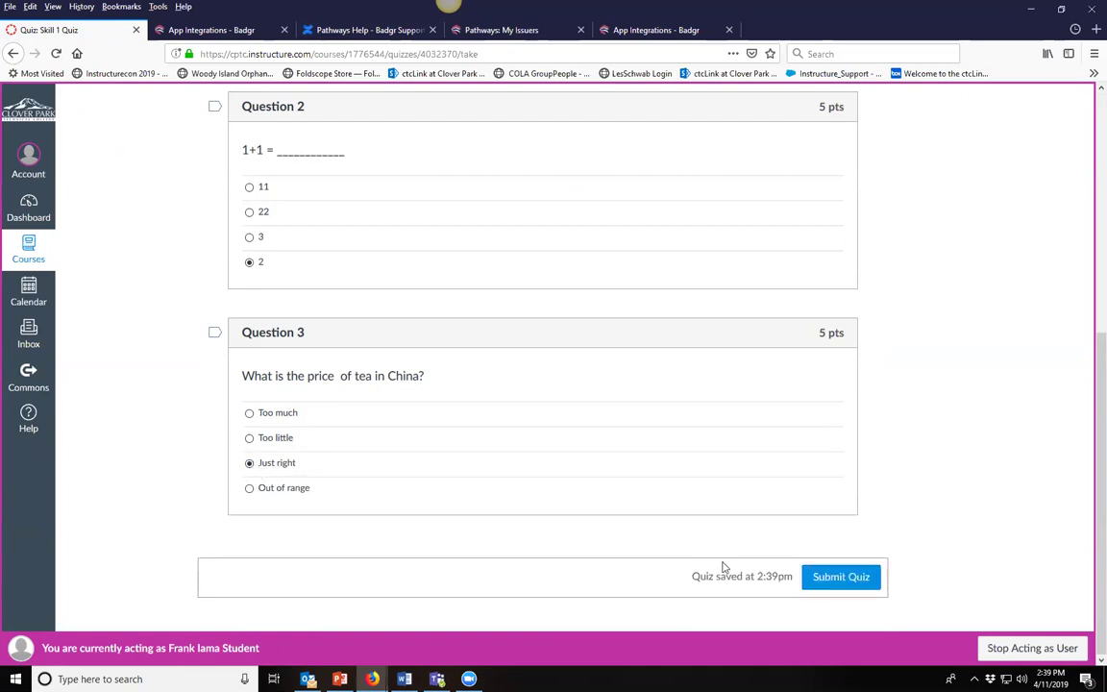
left_click(842, 577)
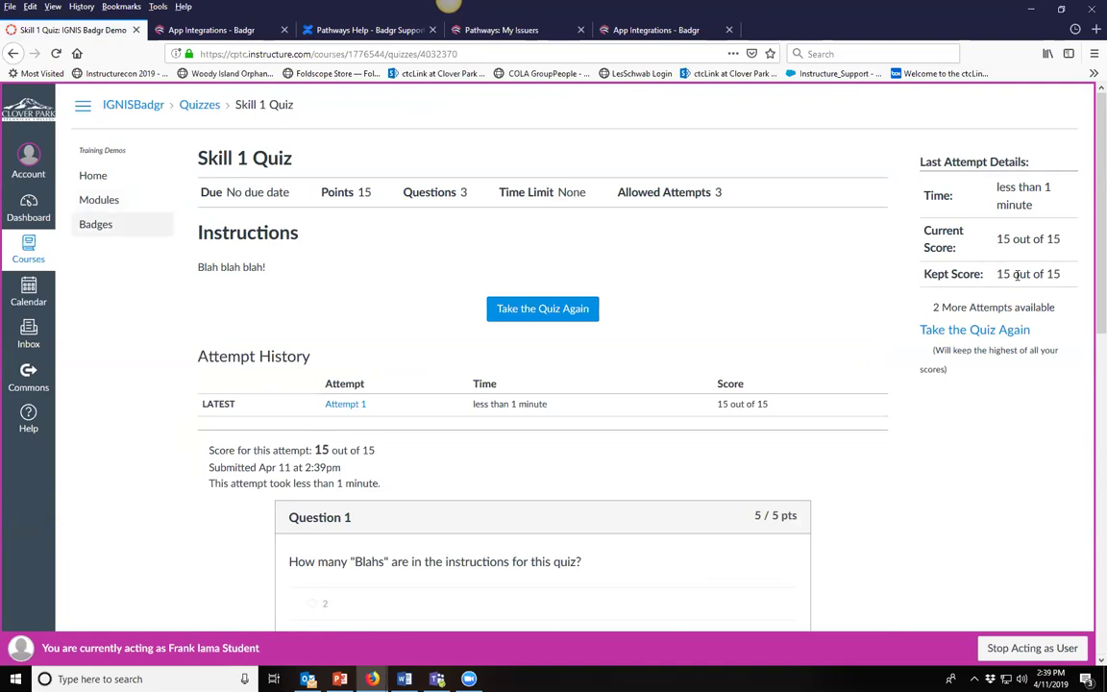
- View the student's learning path in Badges, and stop acting as the student
left_click(97, 227)
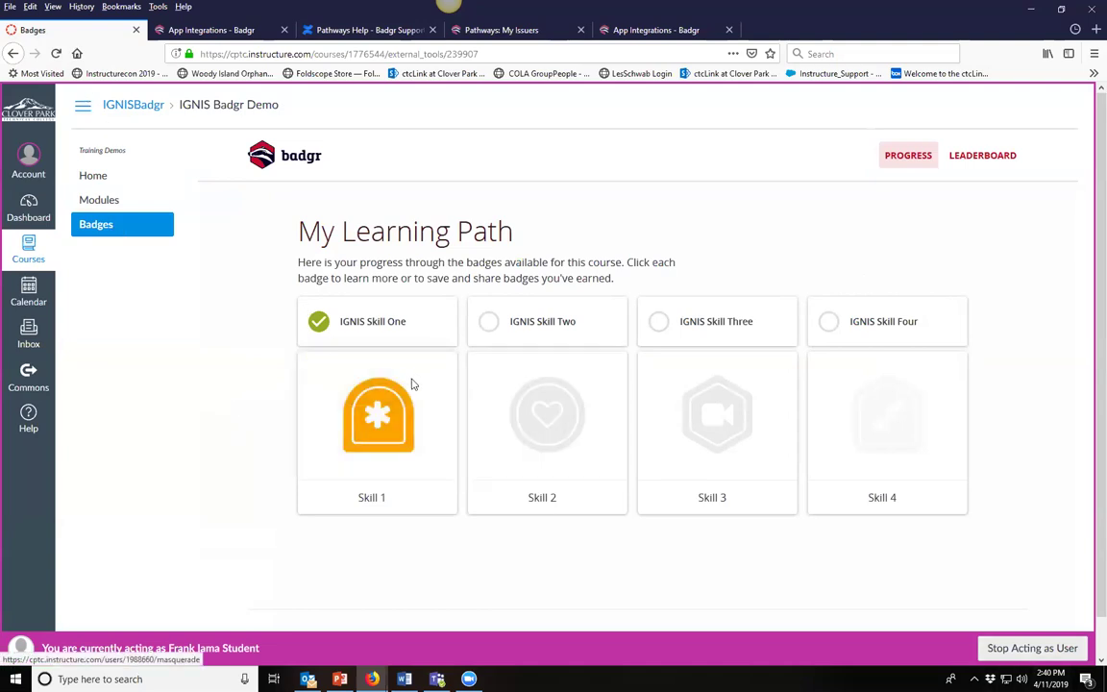
left_click(1032, 648)
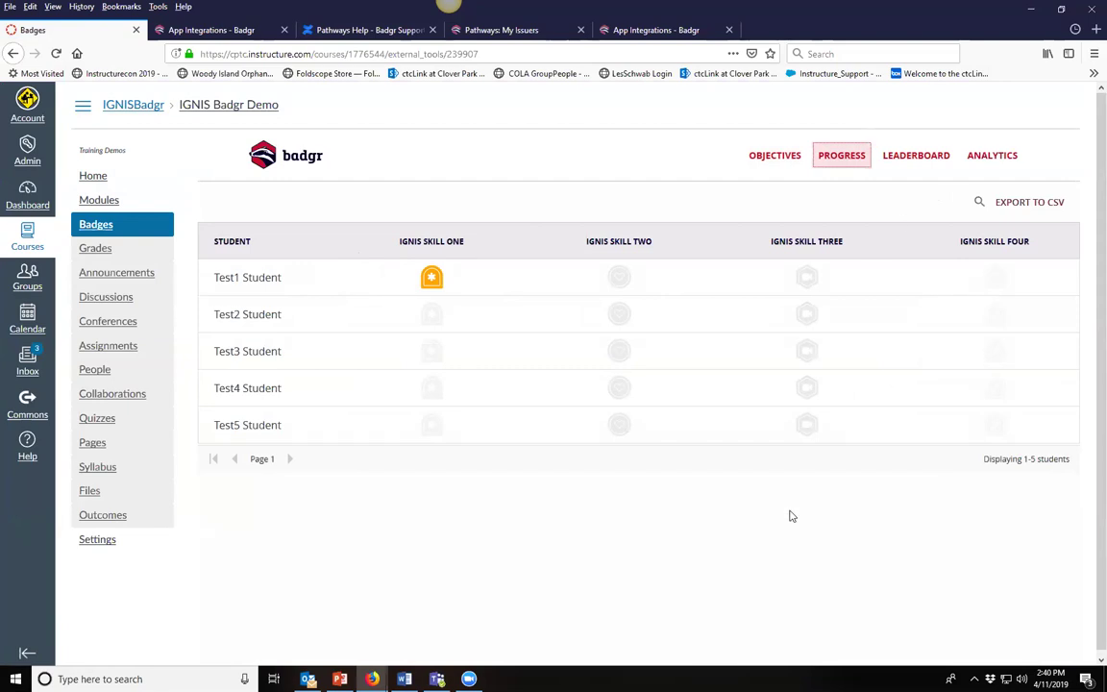
- Switch to PowerPoint, start the slide show from the current slide and advance to the Don't Panic! slide
key("alt+Tab")
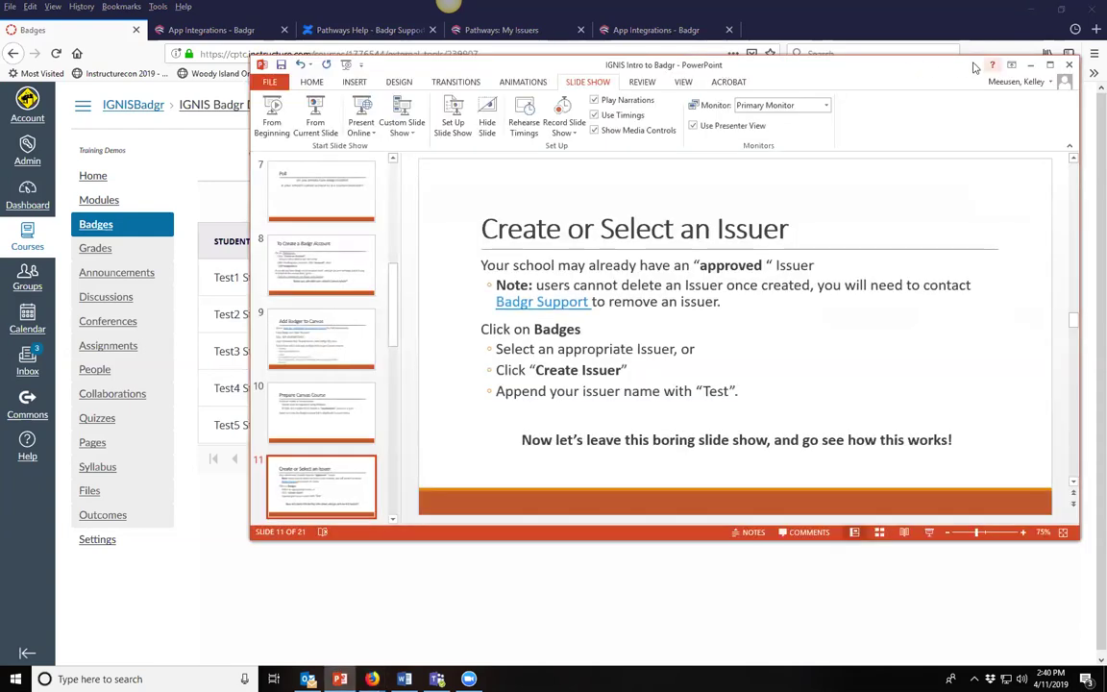
left_click(1049, 65)
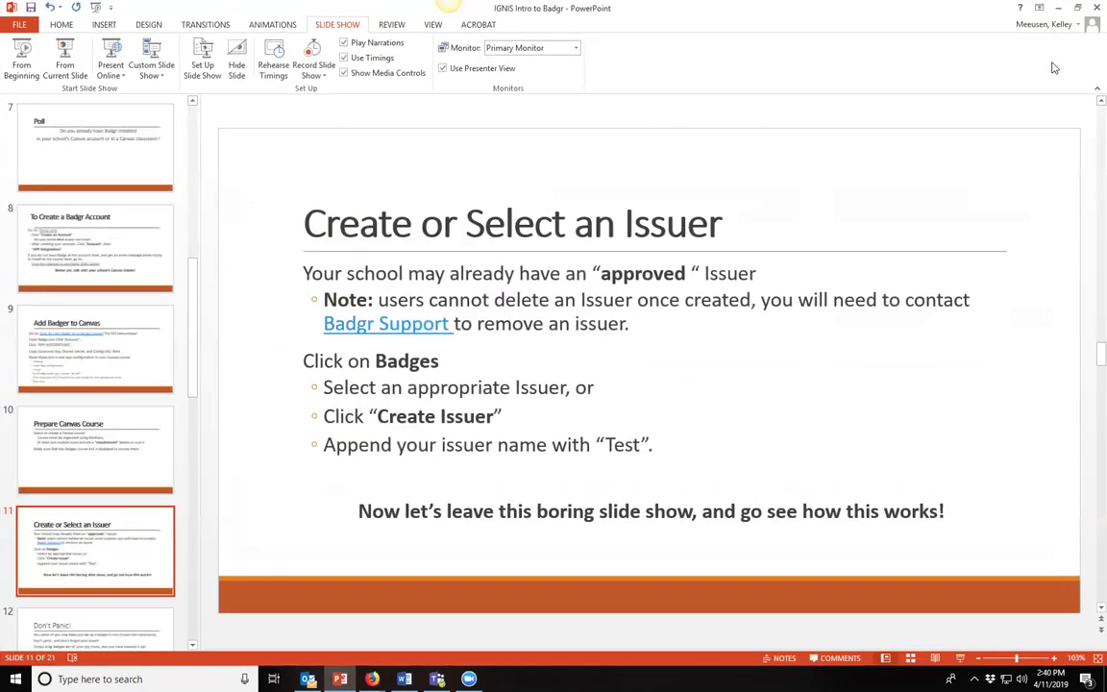
key("shift+F5")
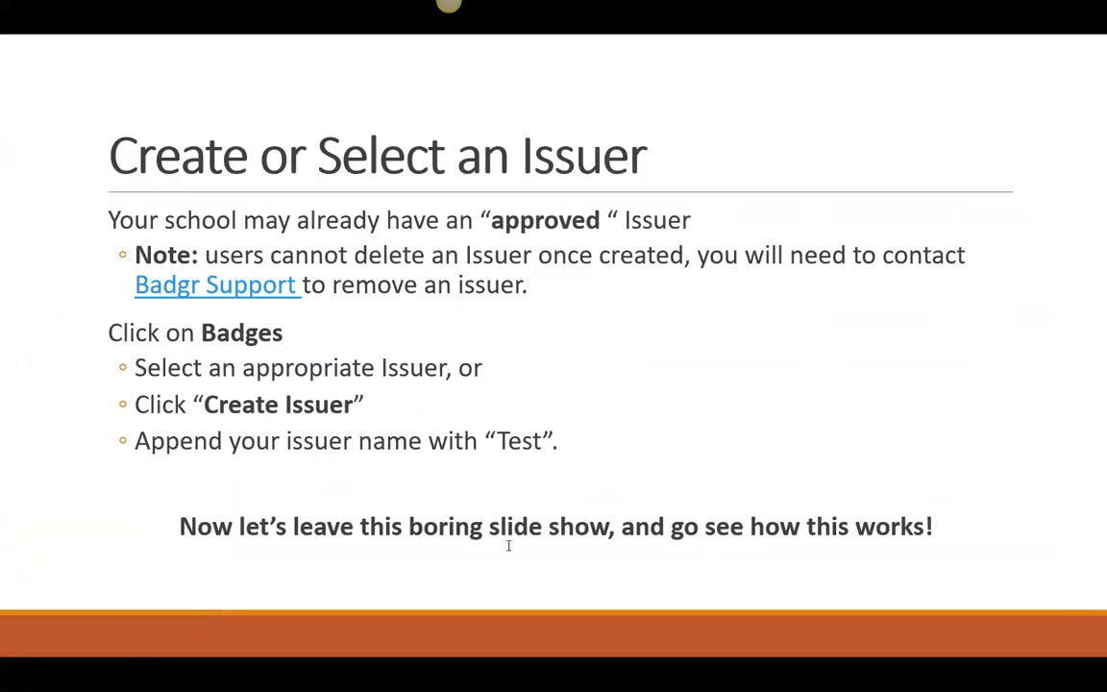
left_click(125, 86)
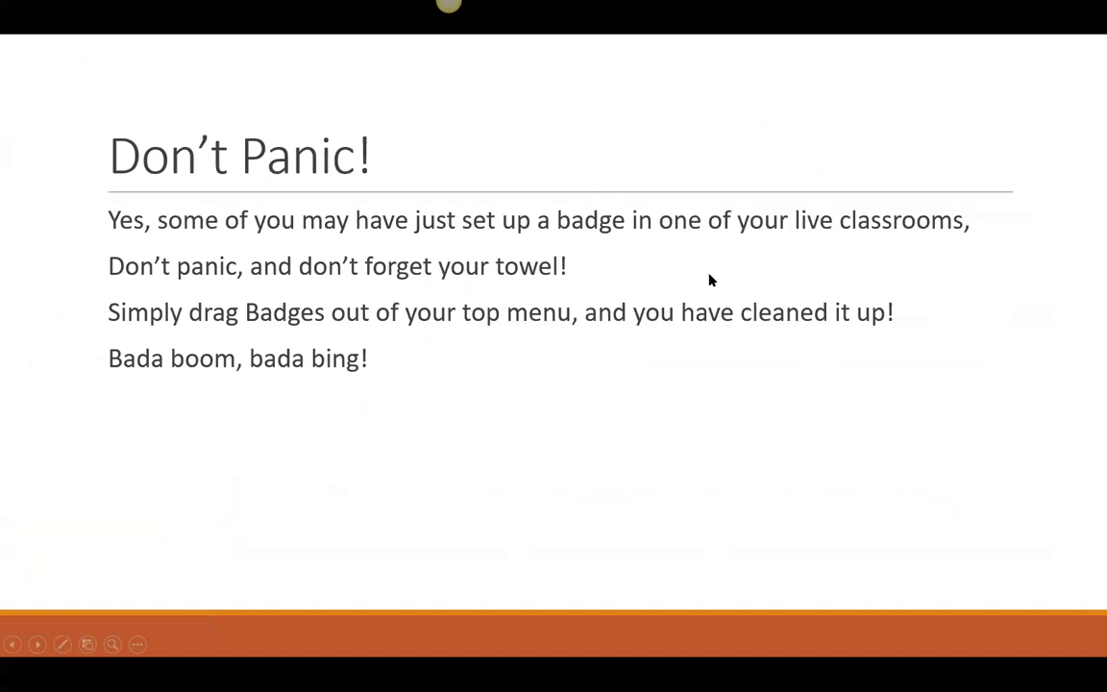
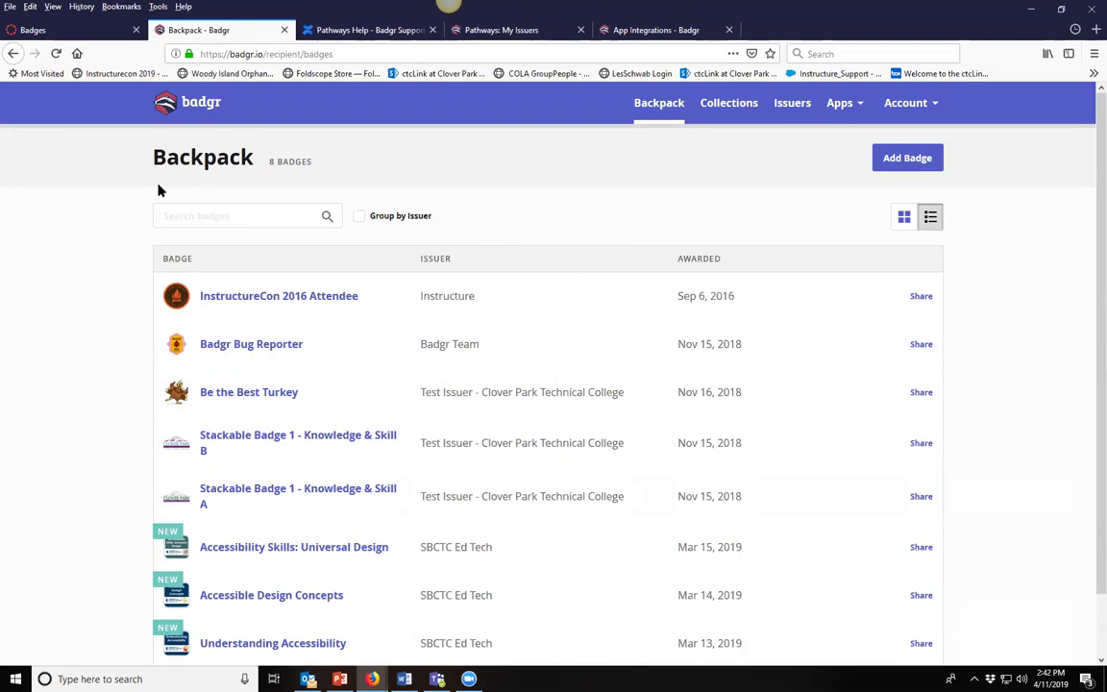
- Look through the badges in the Badgr Backpack, and return to the Canvas course's badge progress page
scroll(160, 190, "down", 2)
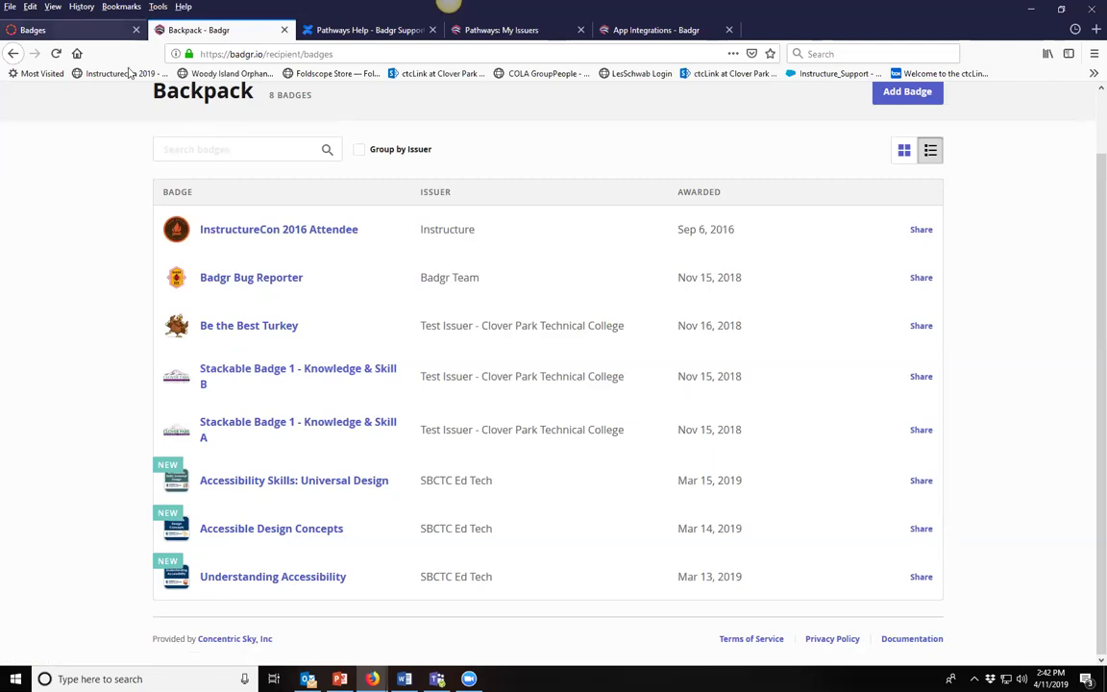
left_click(94, 29)
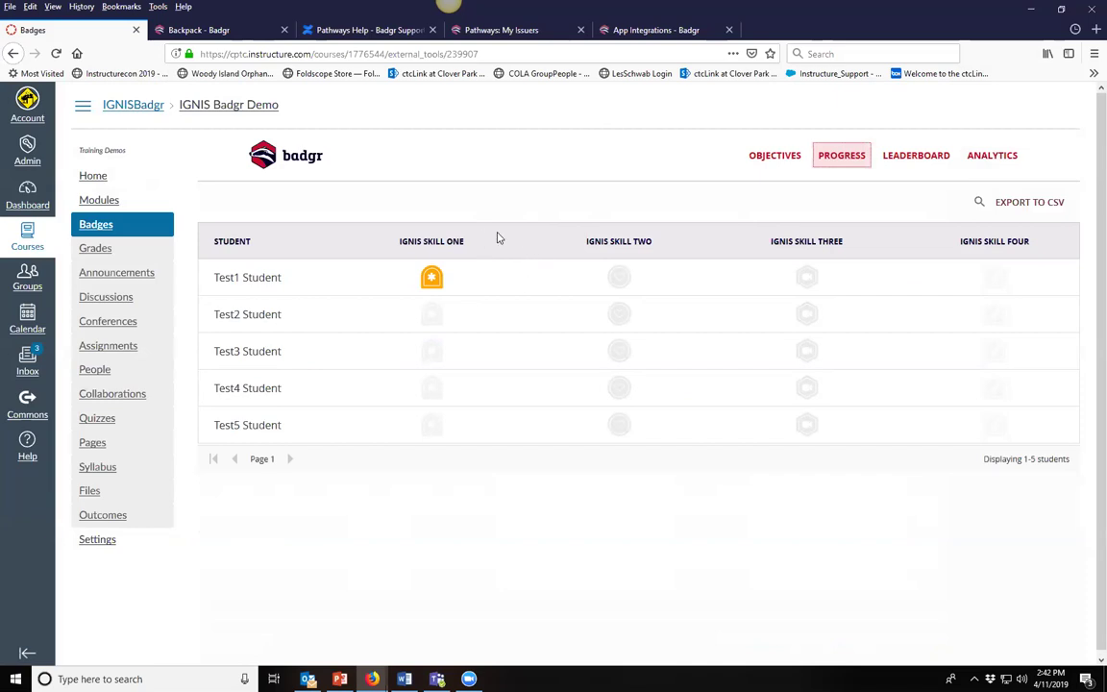
key("alt+Tab")
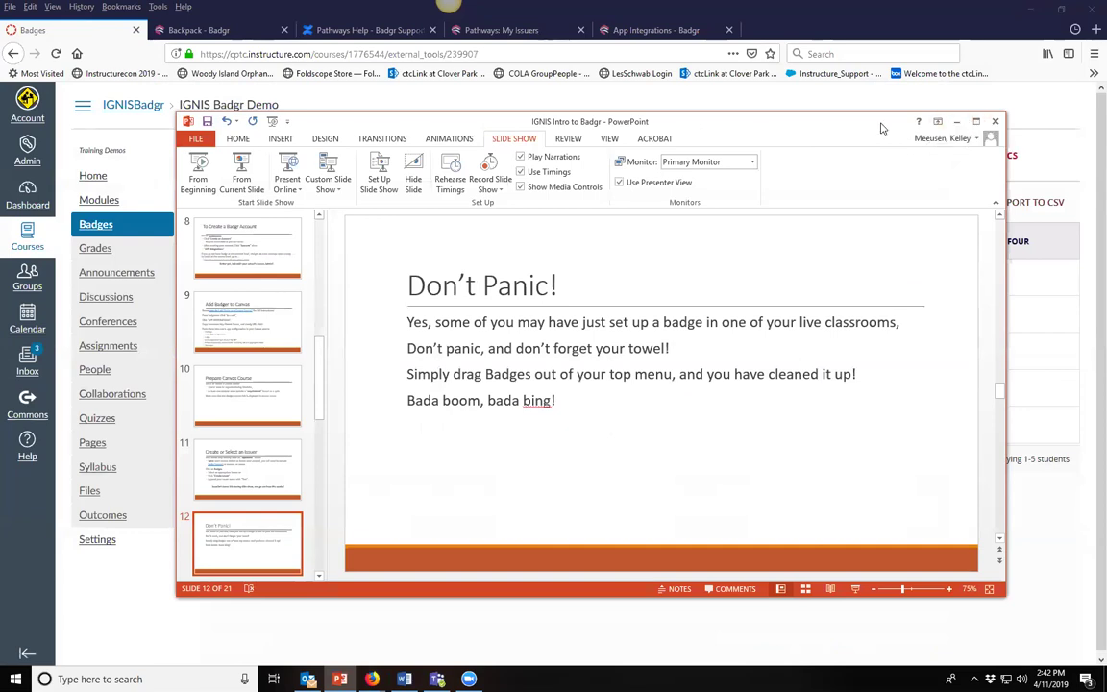
left_click(956, 121)
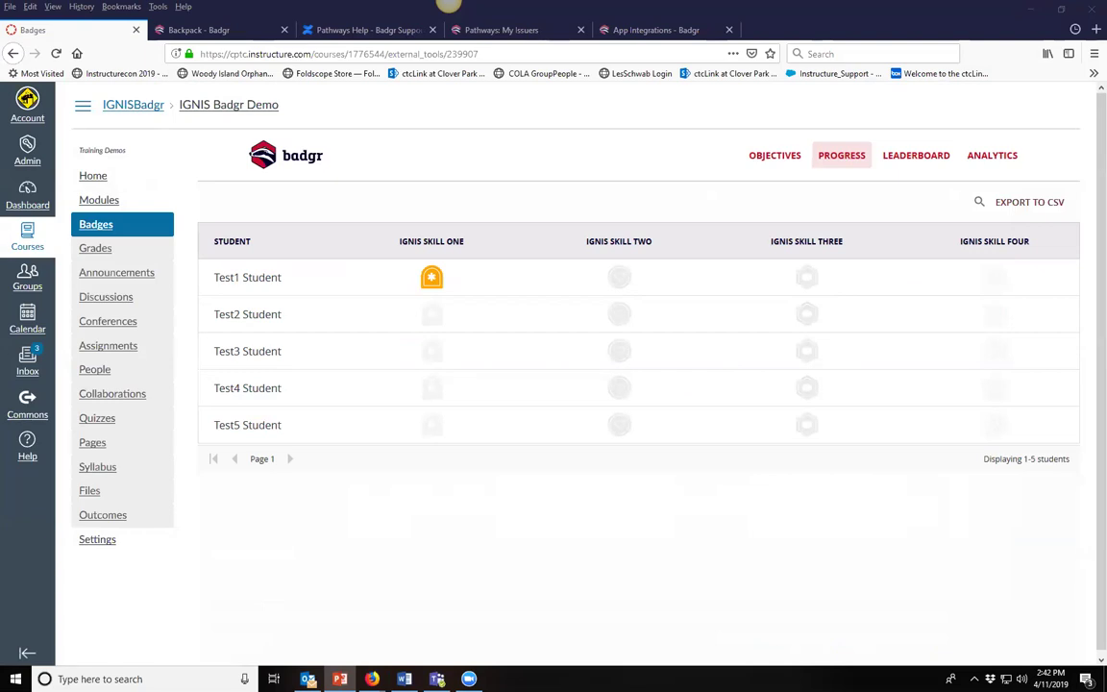
- Check the course's badge leaderboard, and open My Badges in the Canvas account settings
left_click(929, 157)
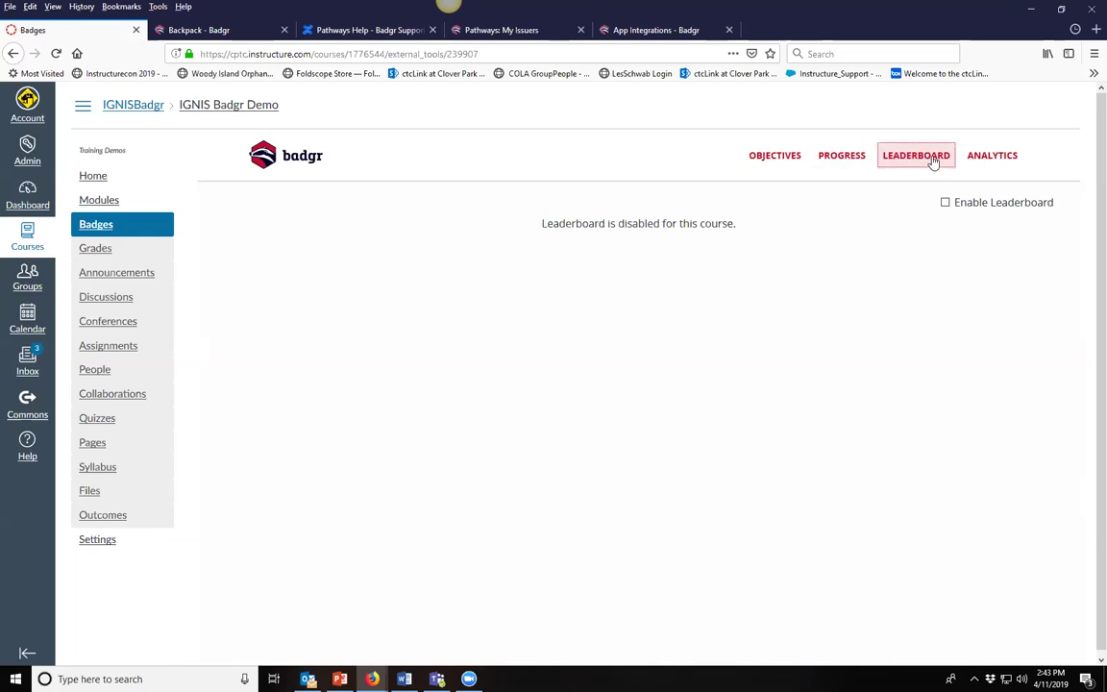
left_click(28, 104)
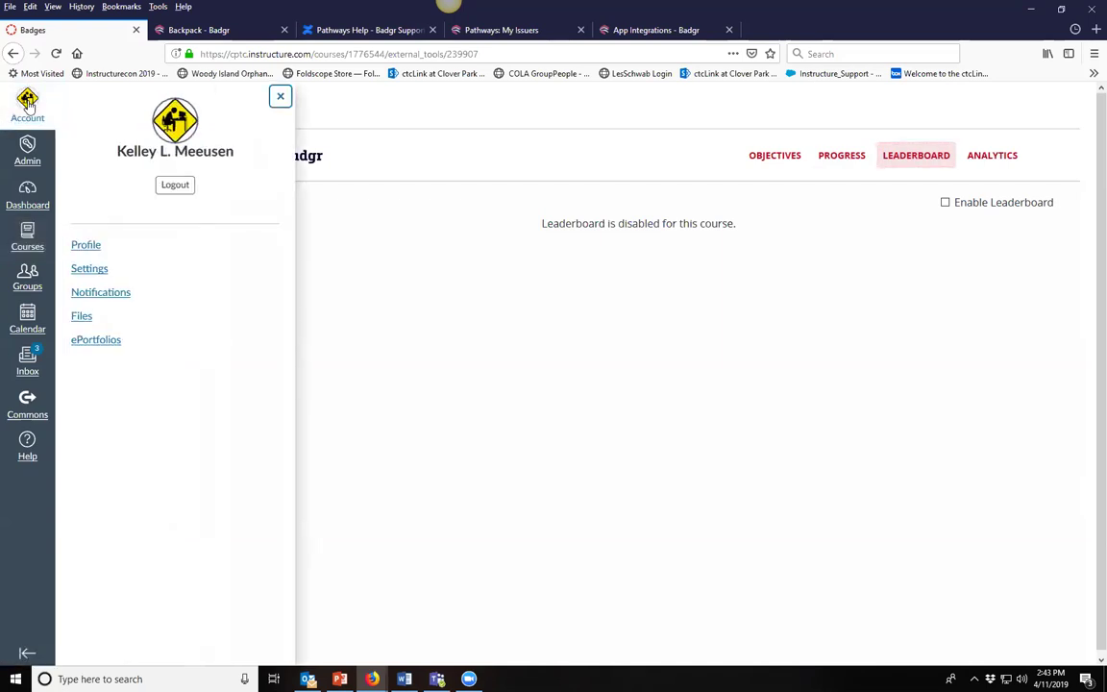
key("Tab")
key("Return")
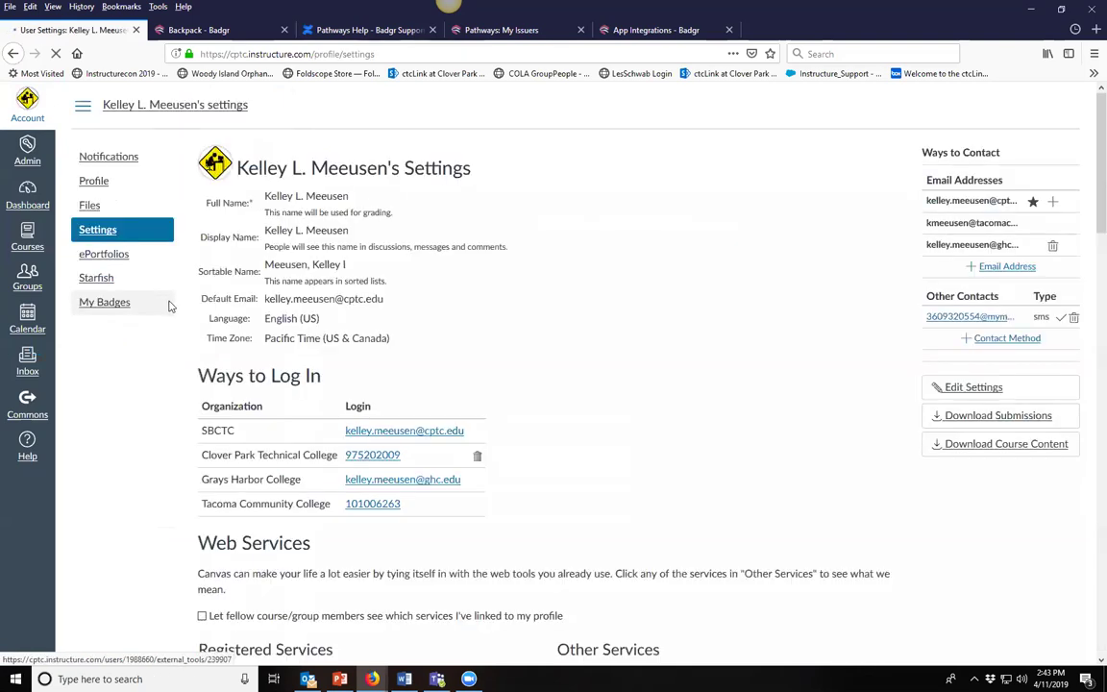
left_click(151, 306)
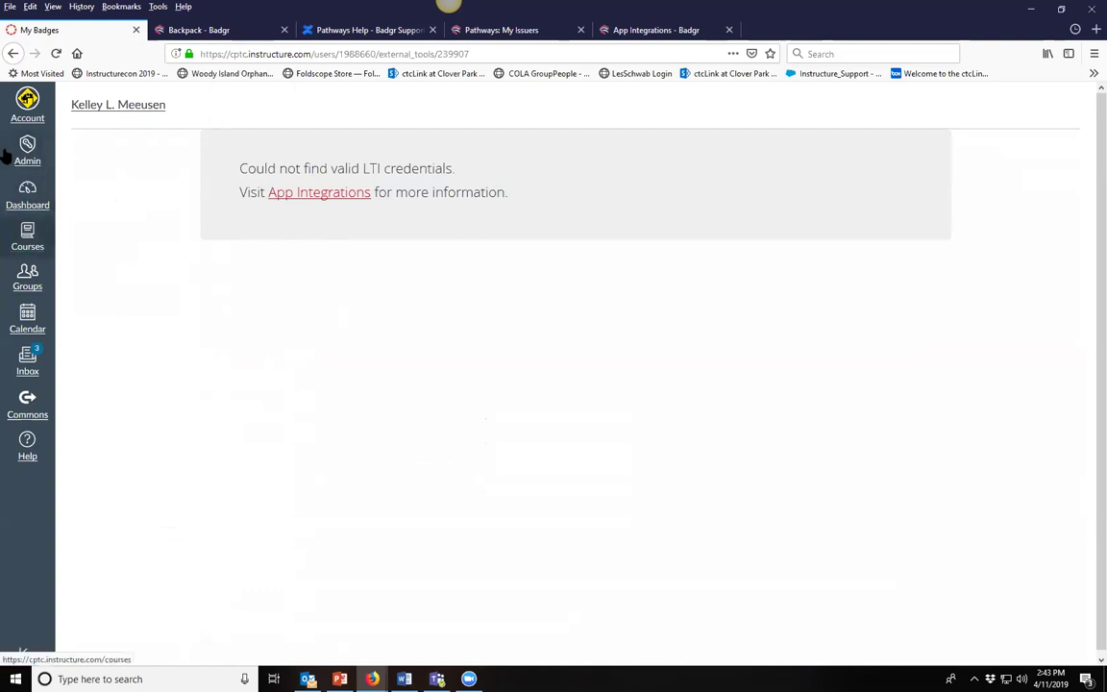
- Return to the IGNIS Badgr Demo course home page
left_click(38, 235)
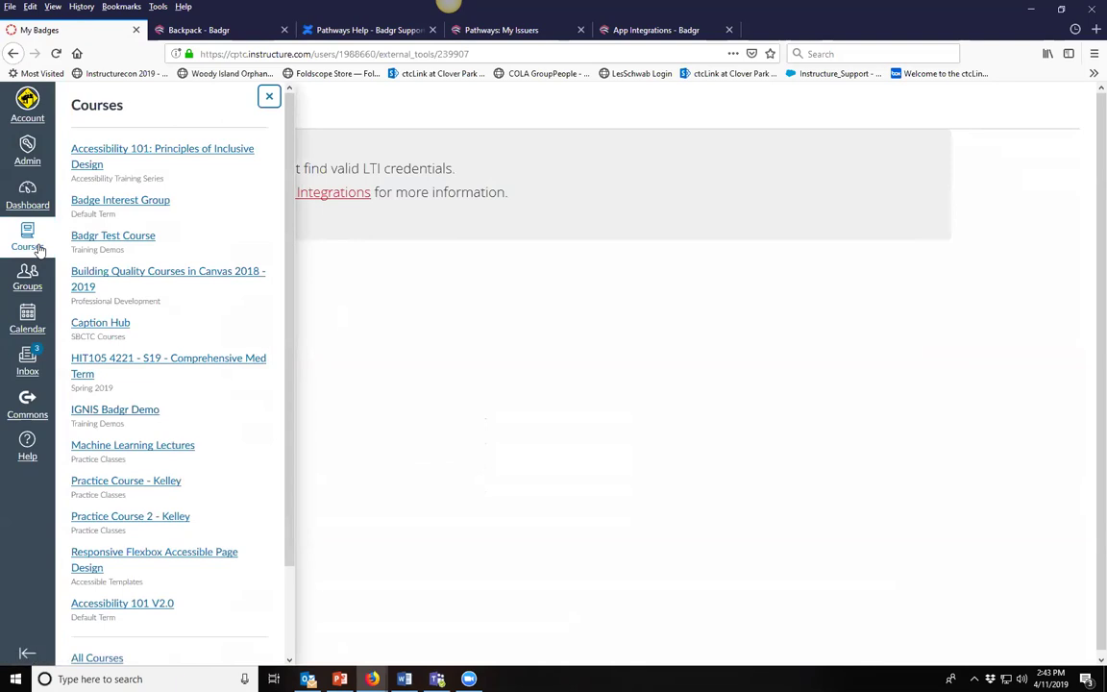
left_click(104, 411)
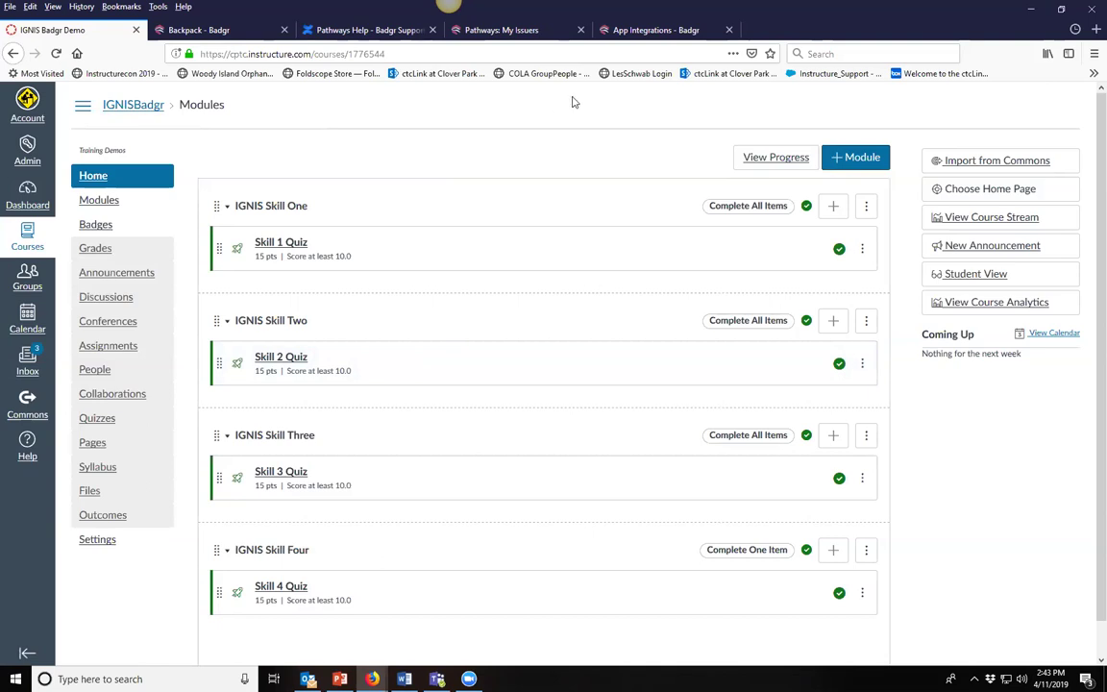
- Switch to PowerPoint and resume the slide show from the Don't Panic! slide
key("alt+Tab")
left_click(1050, 101)
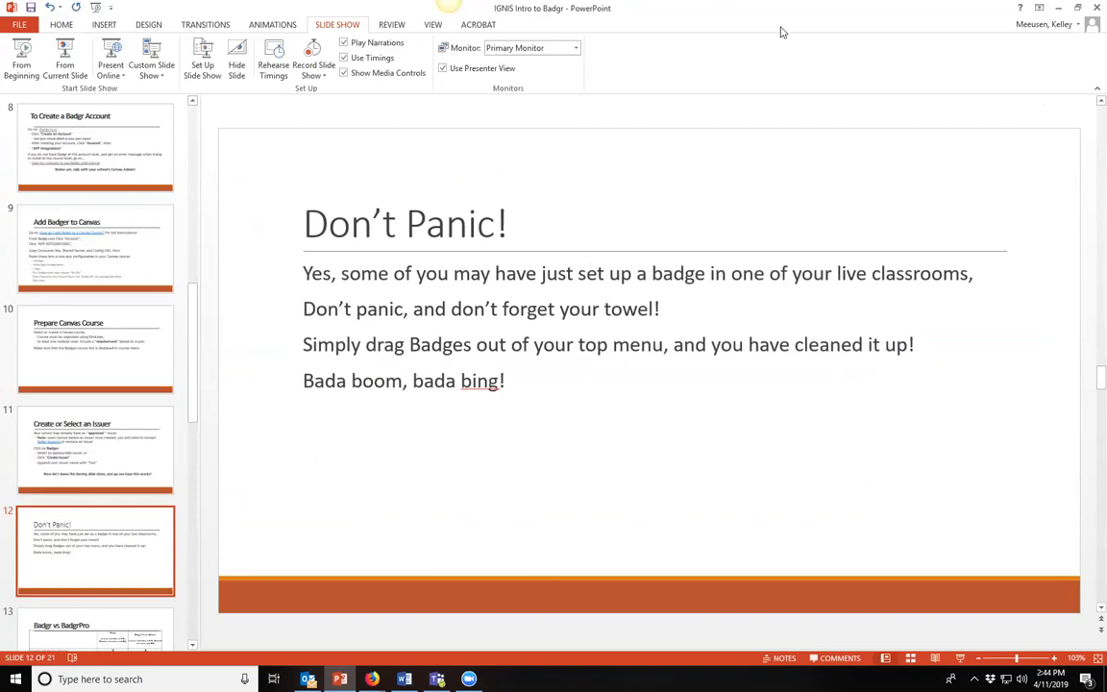
key("alt+Tab")
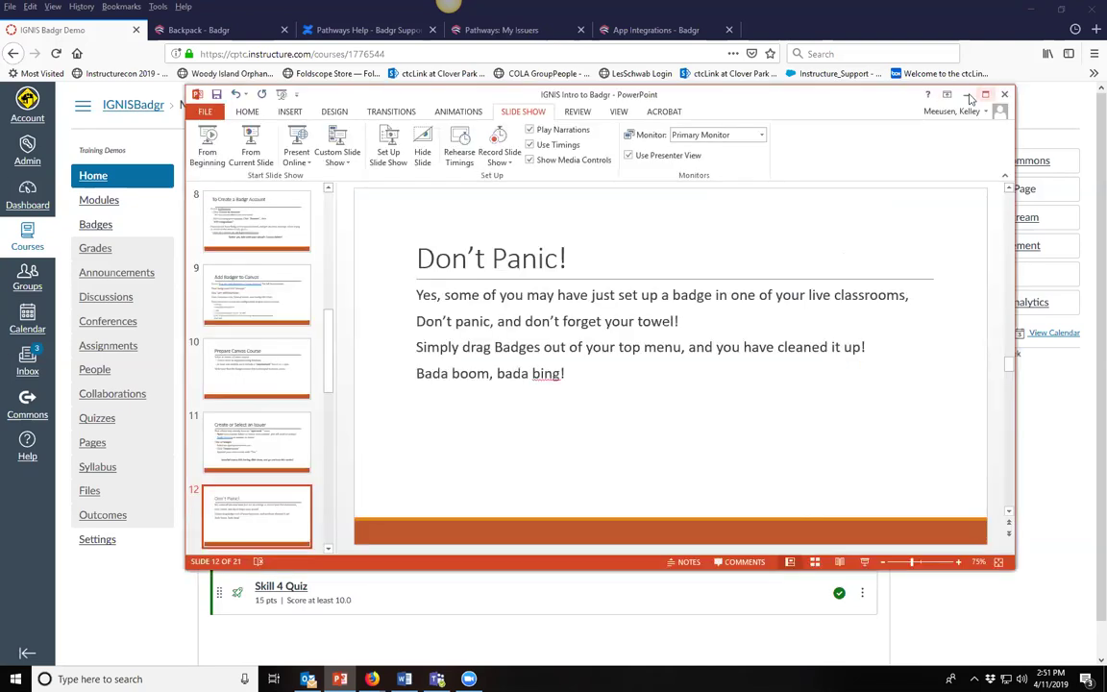
left_click(986, 94)
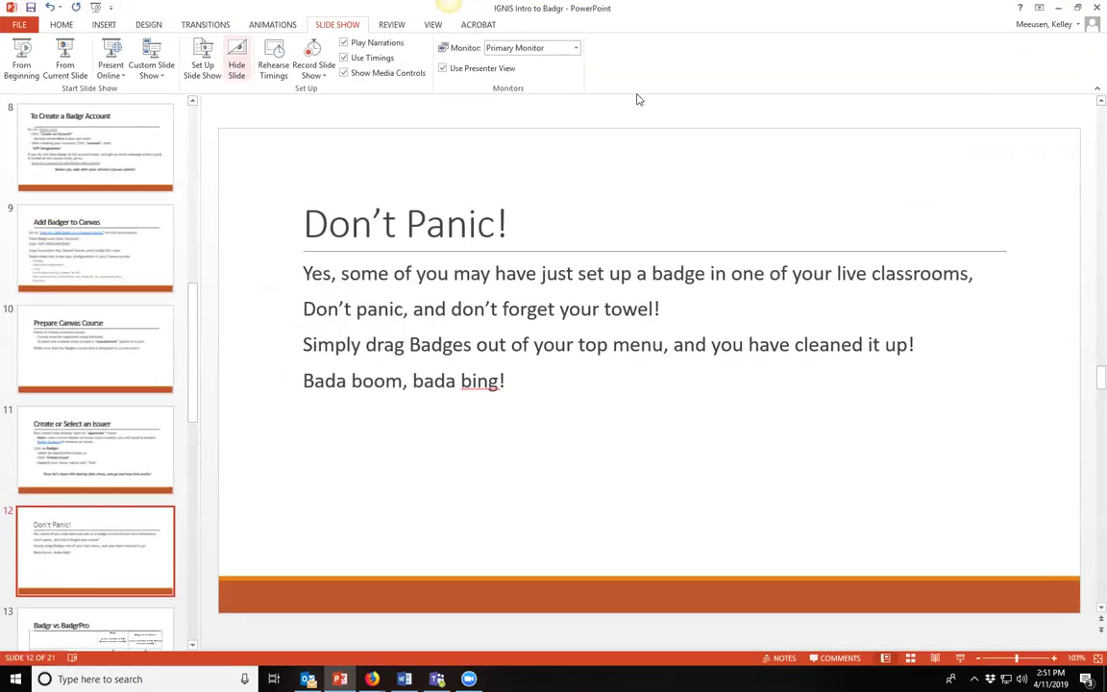
key("shift+F5")
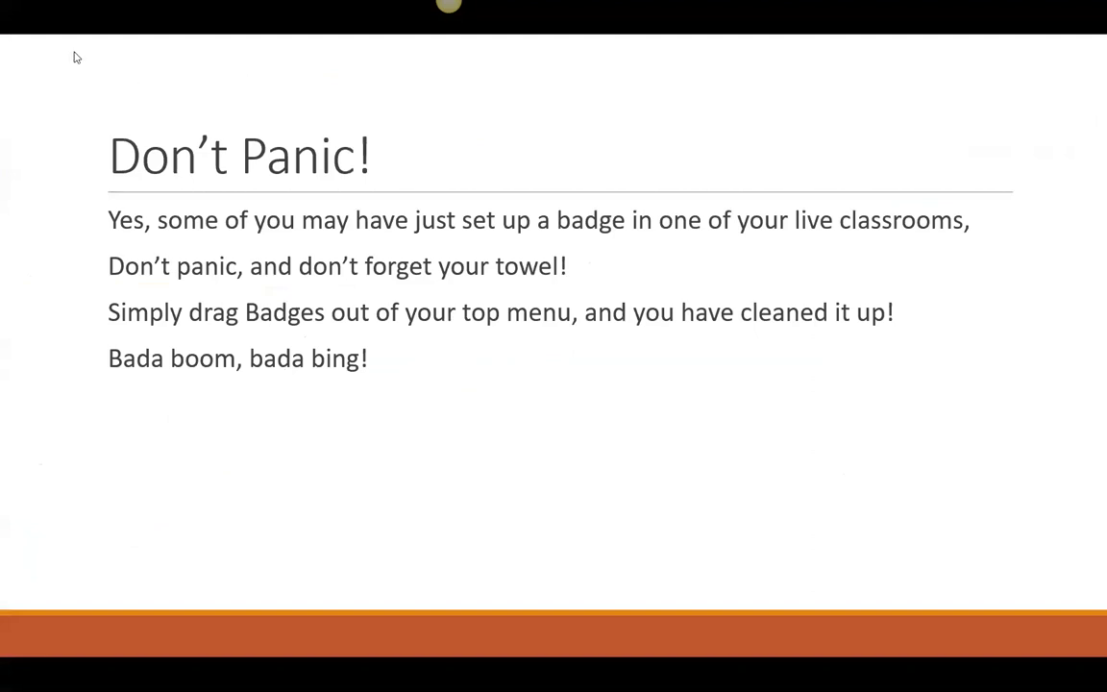